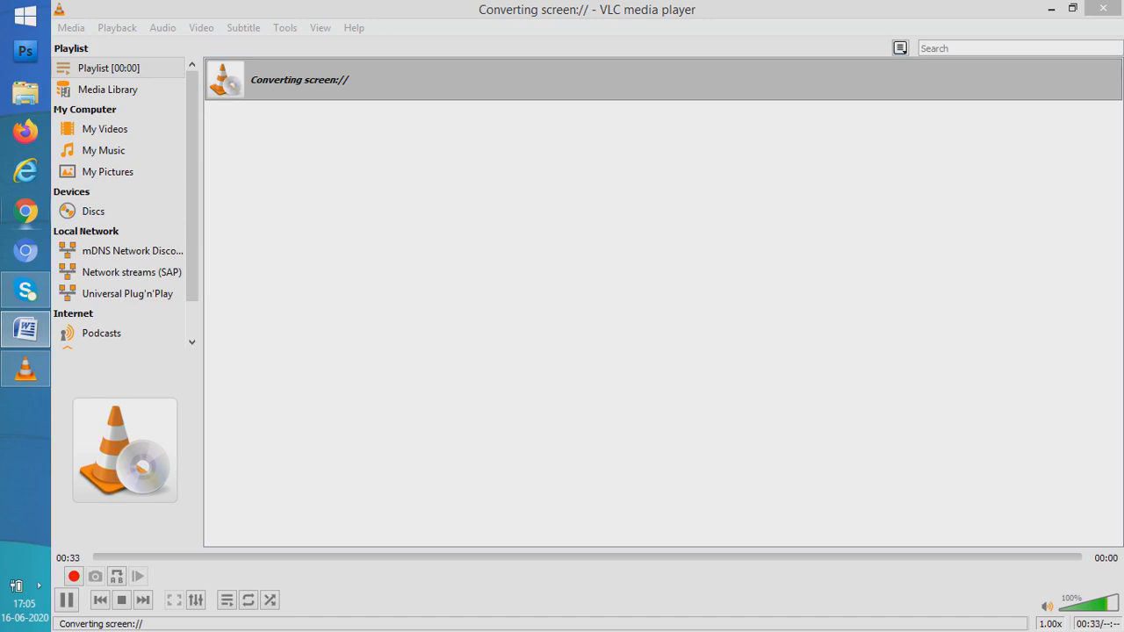
Launch Google Chrome from the taskbar, leaving VLC converting in the background.
click(26, 211)
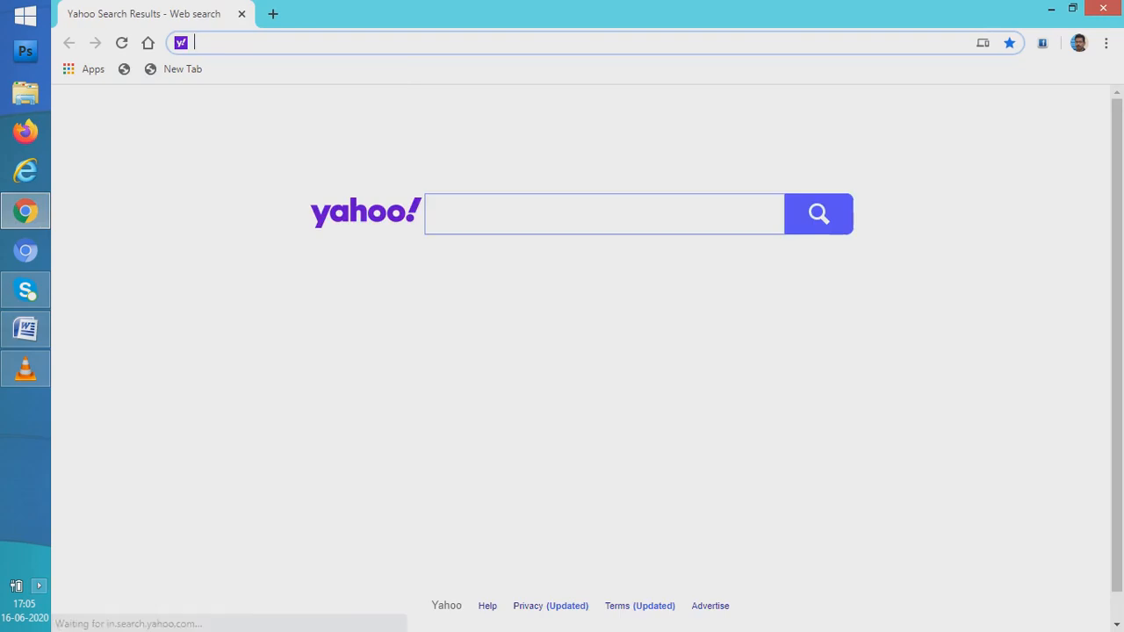
Navigate Chrome to gmail.com to load the Gmail inbox.
click(38, 585)
click(39, 586)
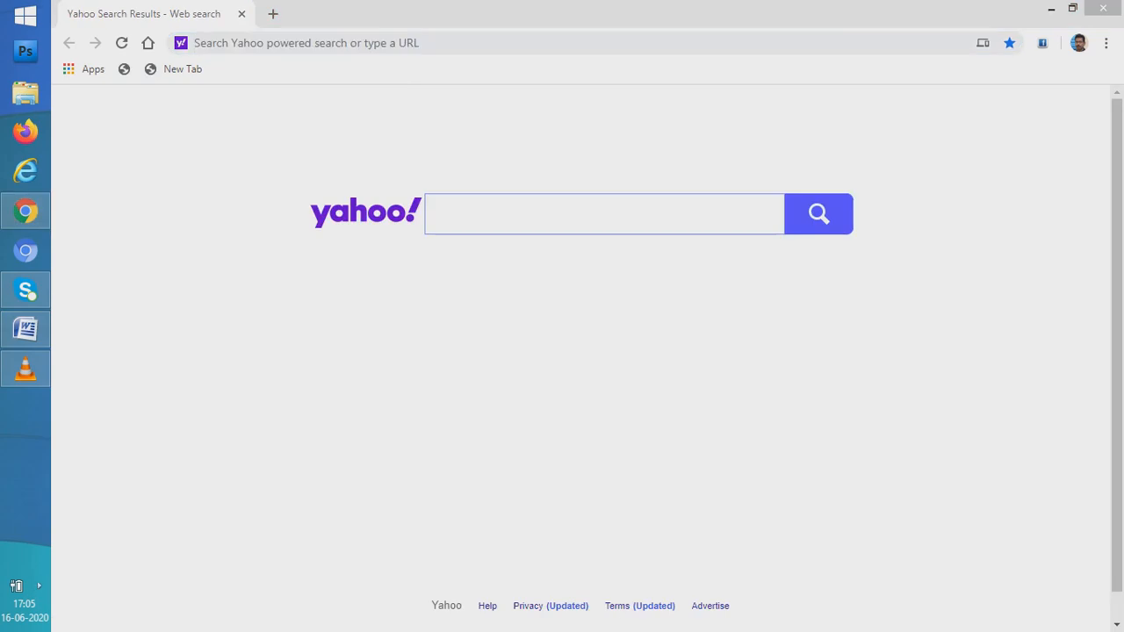
click(305, 43)
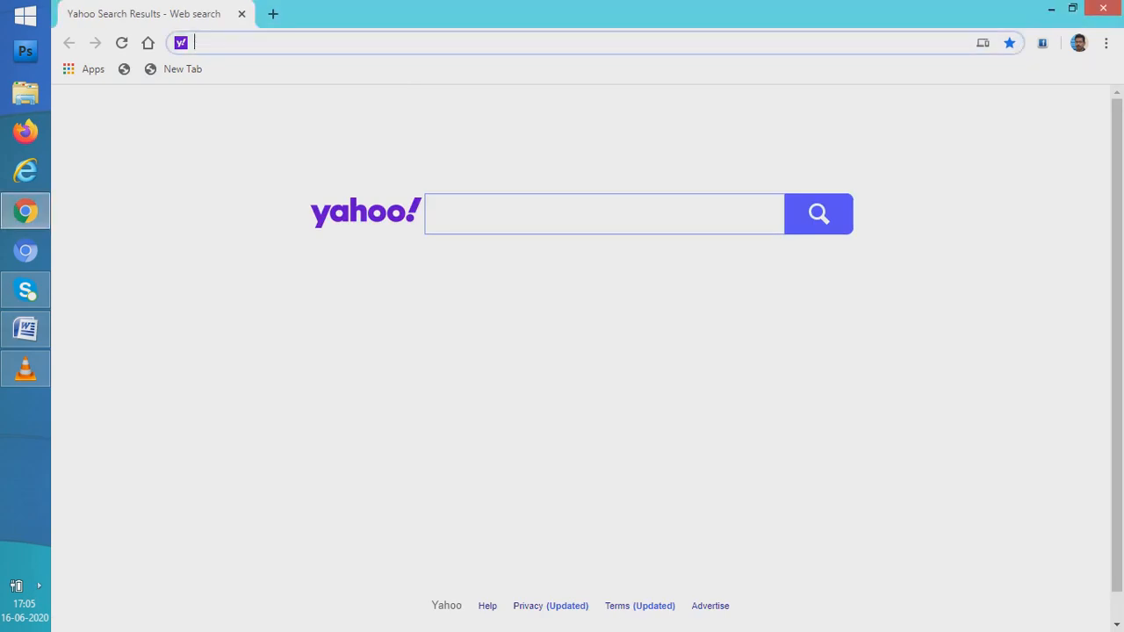
text(gmail)
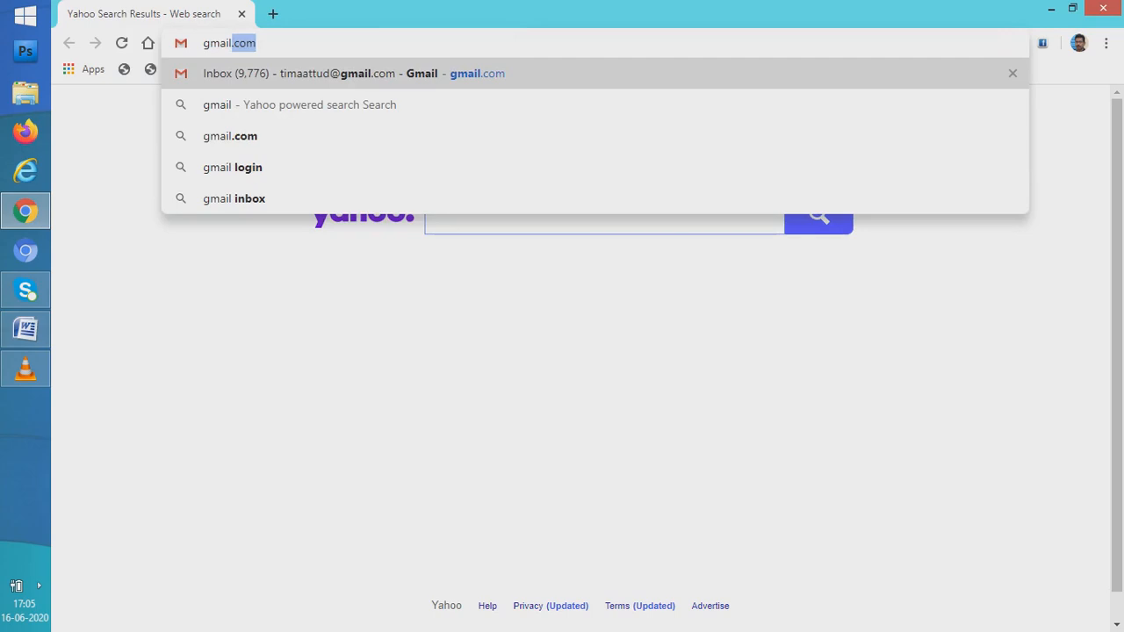
key(Return)
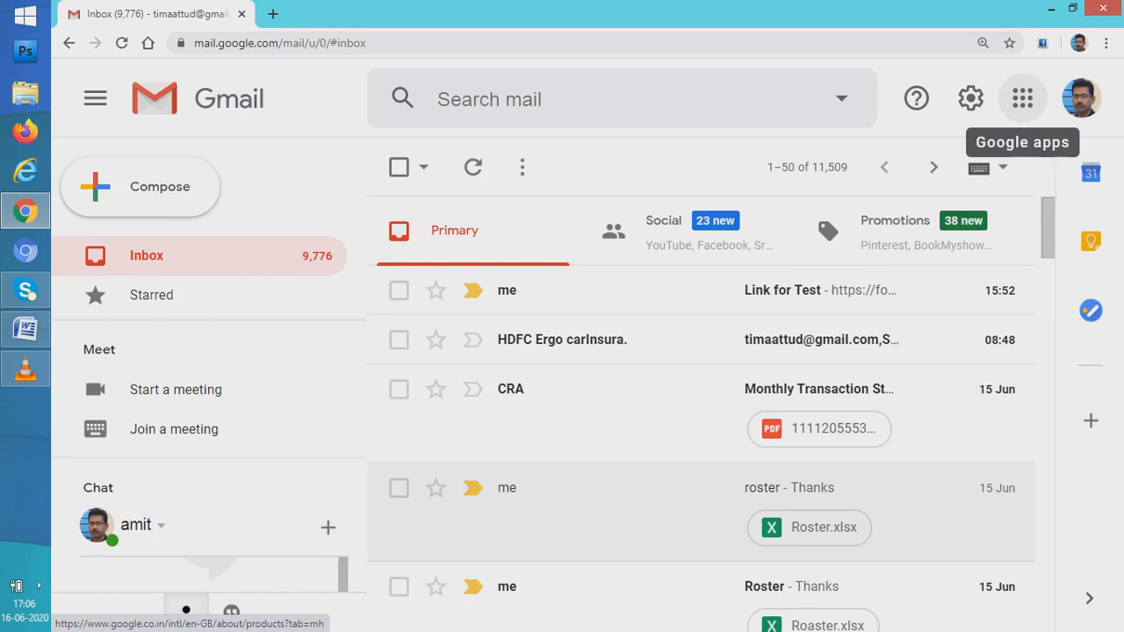
Open Google's 'Our Products' page via More from Google in the Google apps list.
click(1022, 98)
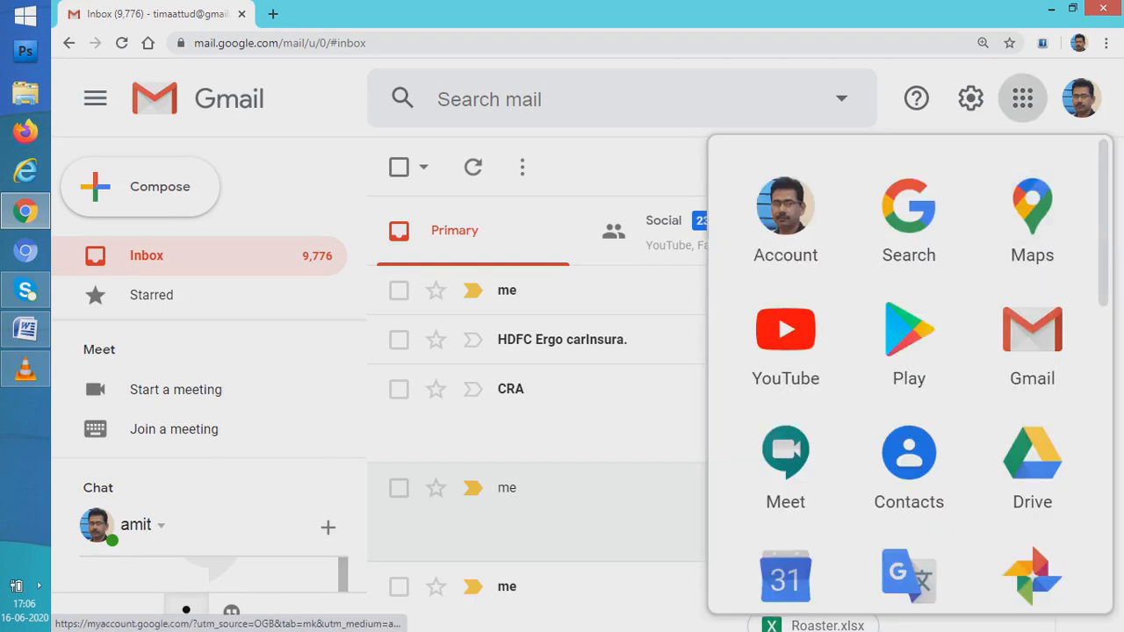
scroll(786, 193, down, 1)
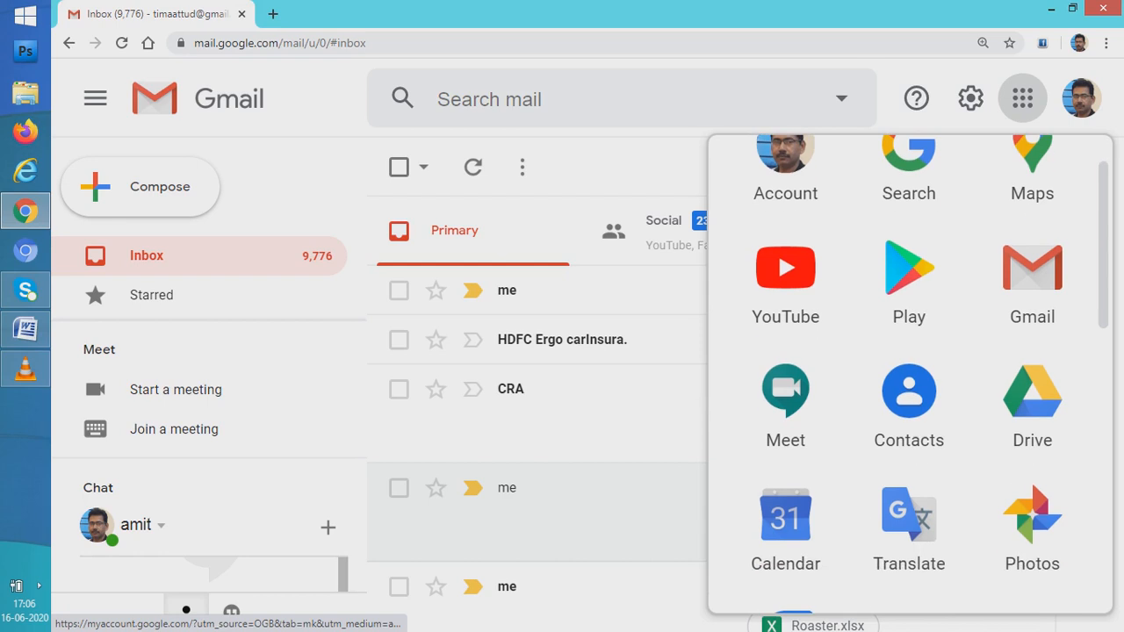
scroll(785, 193, down, 3)
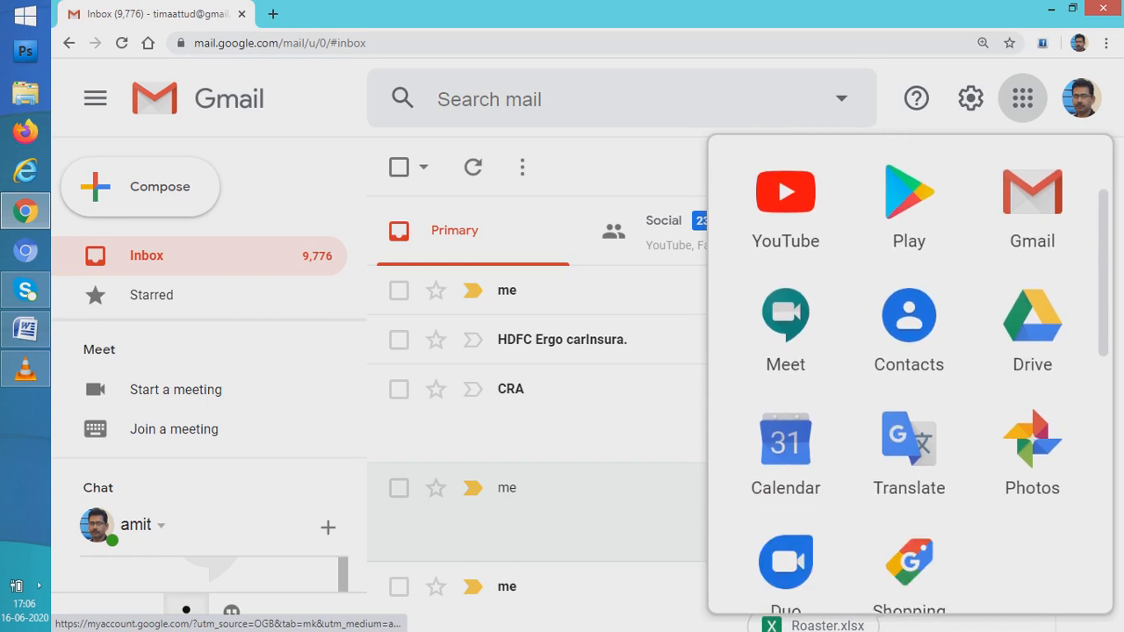
scroll(908, 373, down, 1)
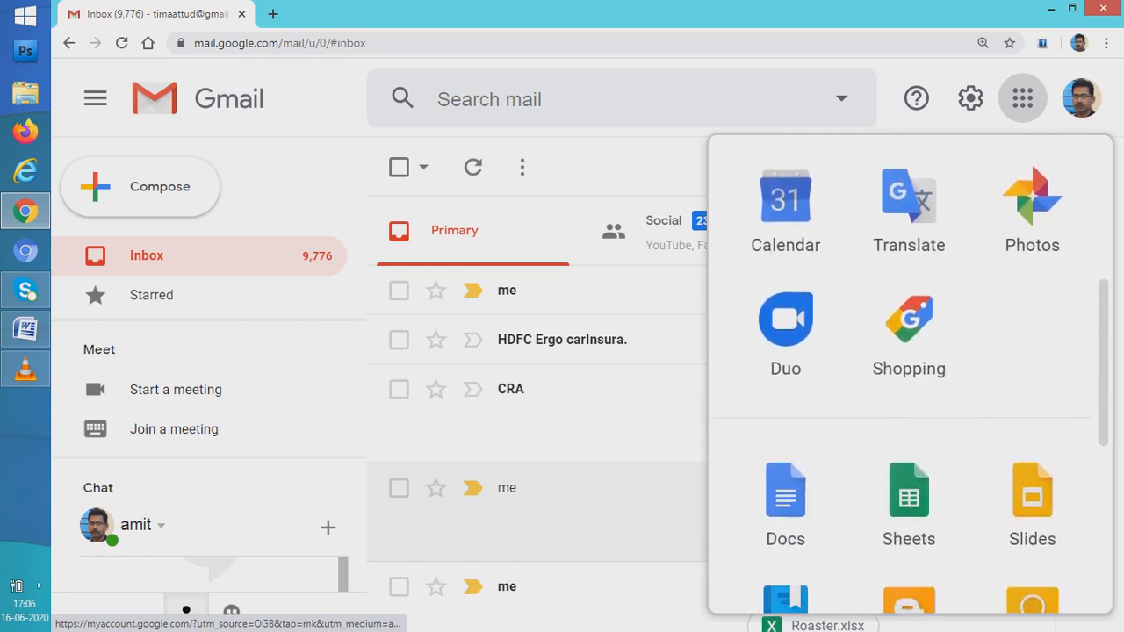
scroll(908, 373, down, 4)
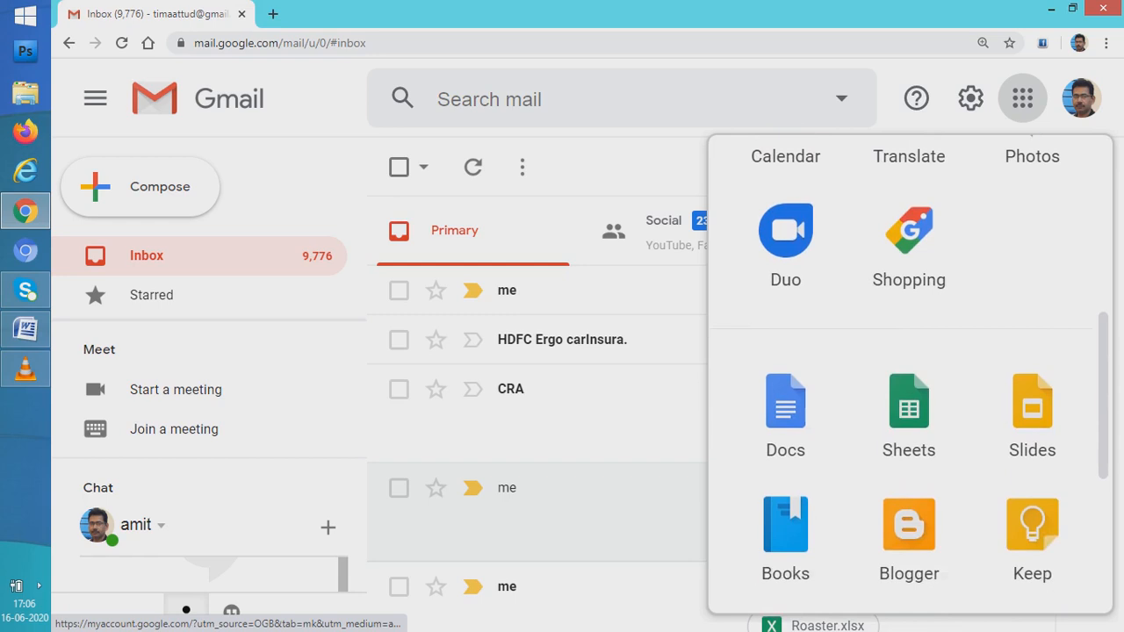
scroll(909, 373, down, 1)
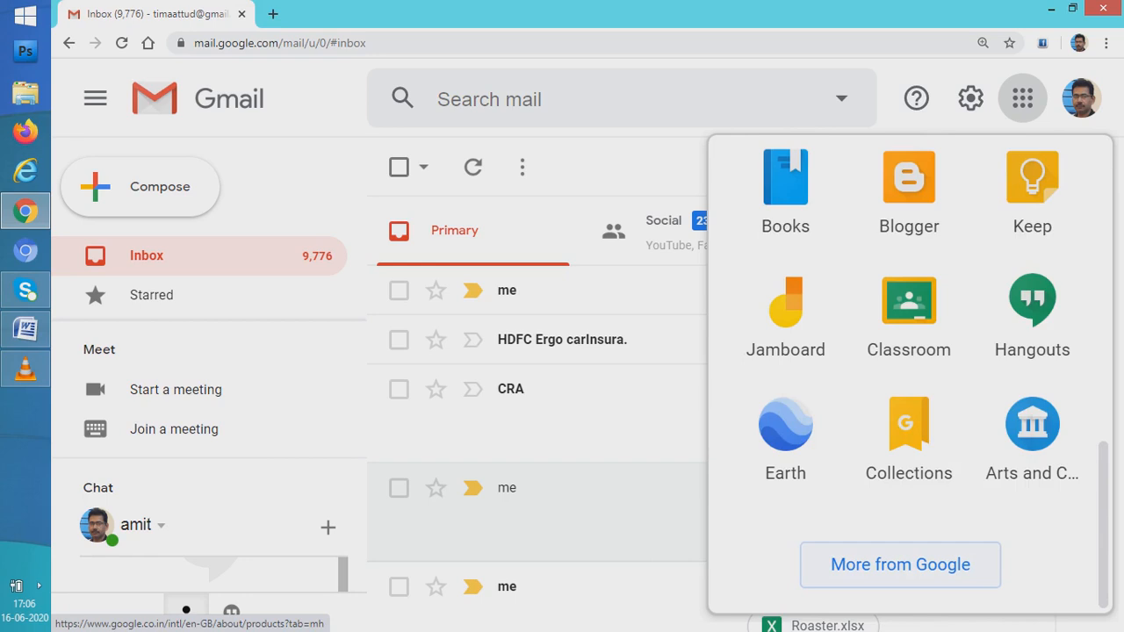
click(900, 565)
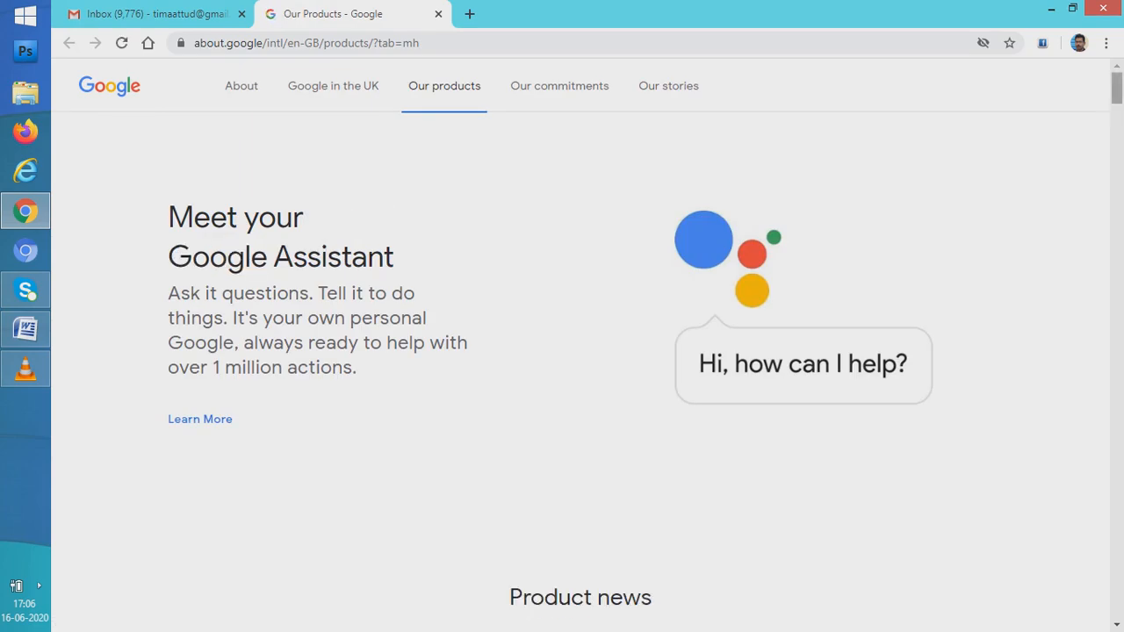
Open the Google Forms 'Create beautiful forms' page from the all-products grid.
scroll(579, 351, down, 10)
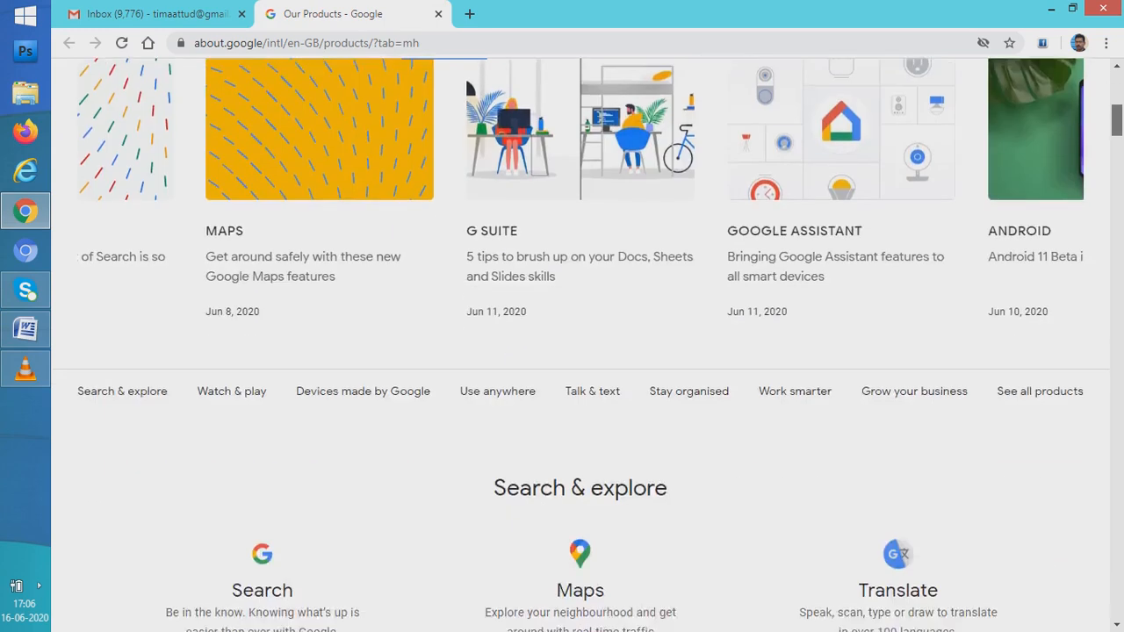
scroll(579, 351, down, 20)
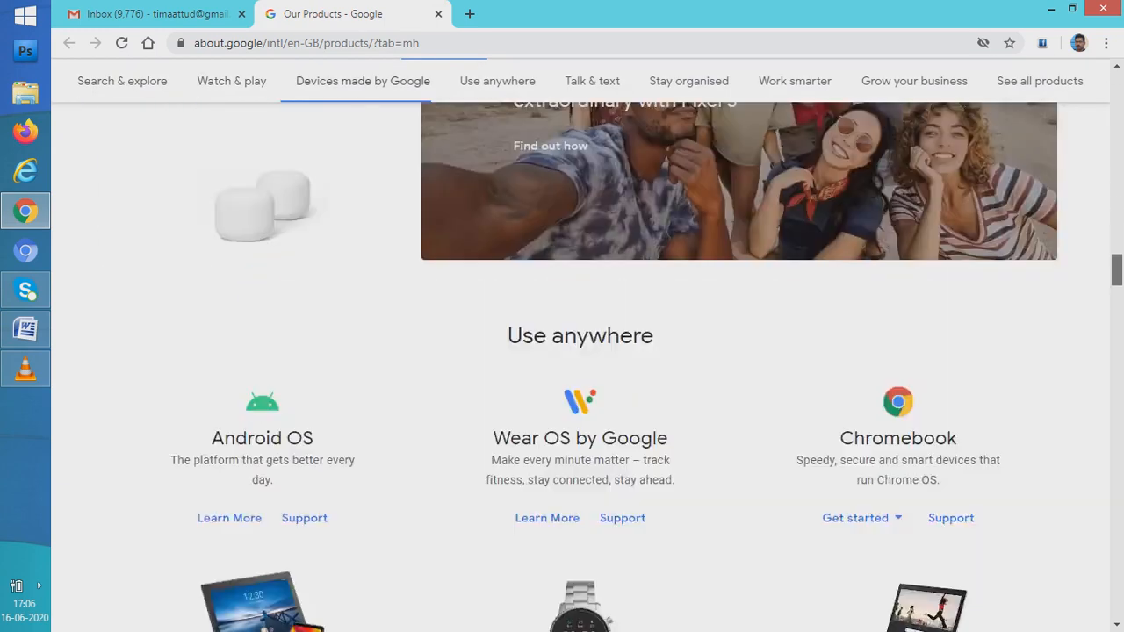
scroll(579, 352, down, 20)
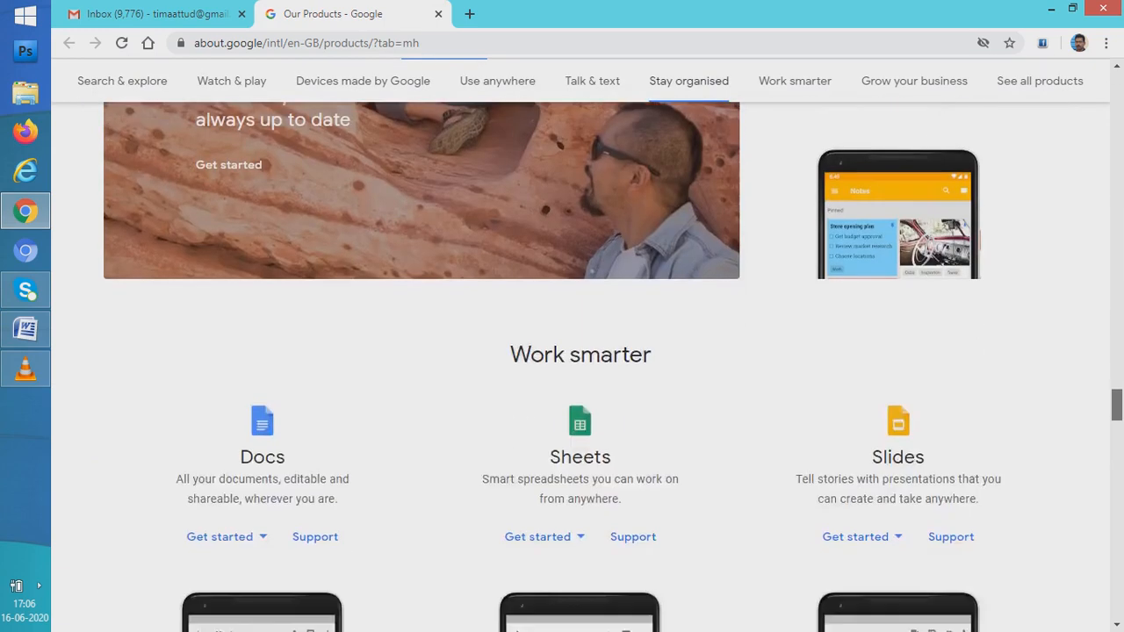
scroll(579, 351, down, 12)
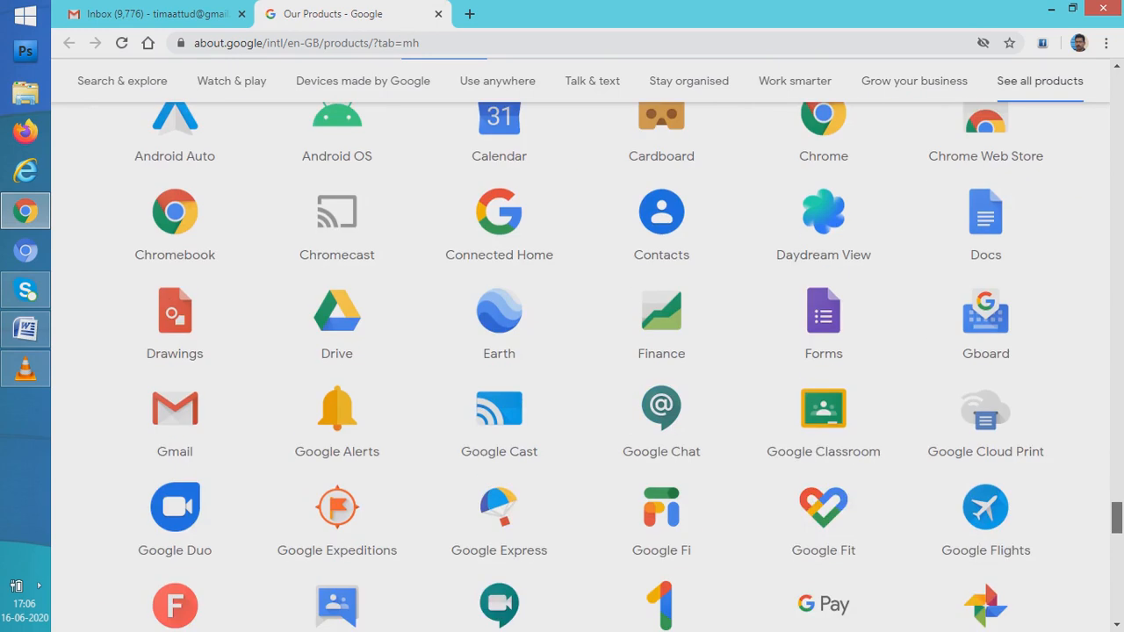
scroll(579, 351, down, 1)
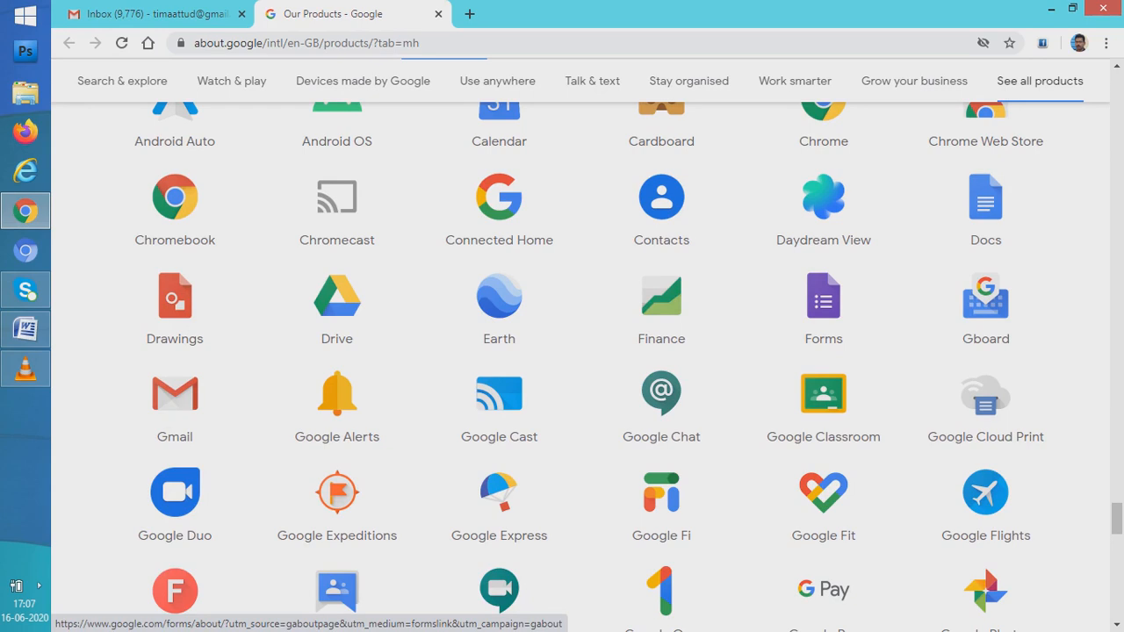
click(824, 303)
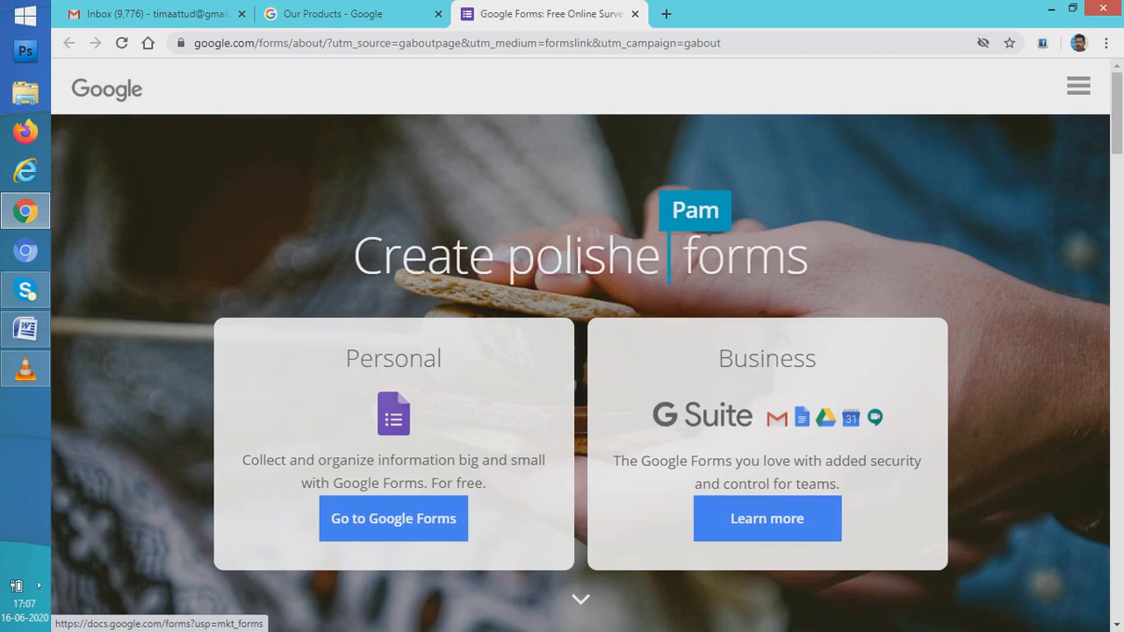
Go to the Google Forms home page from the Personal card.
click(393, 519)
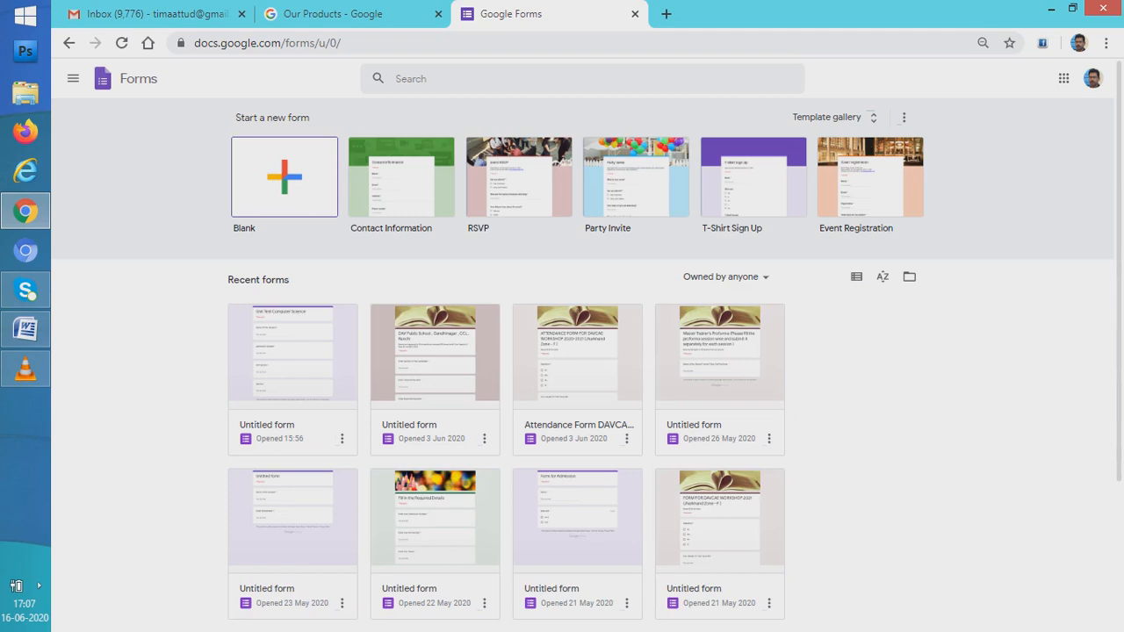
Create a new Blank form from the Start a new form templates.
click(593, 351)
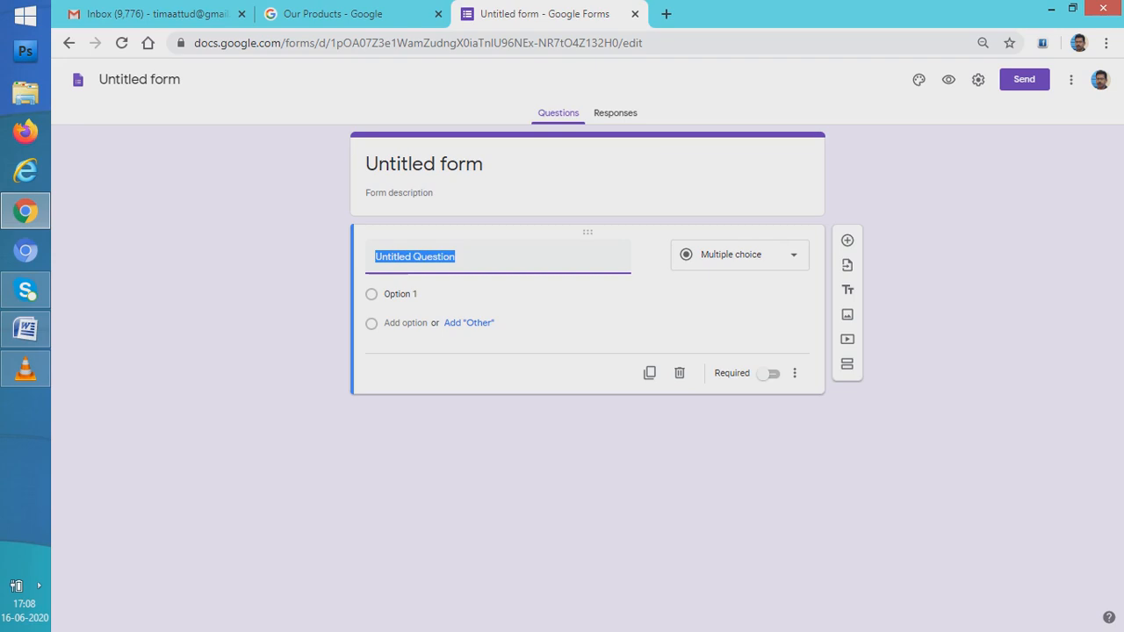
Rename the form title to 'Formative Assessment -I 2020-2021'.
click(424, 164)
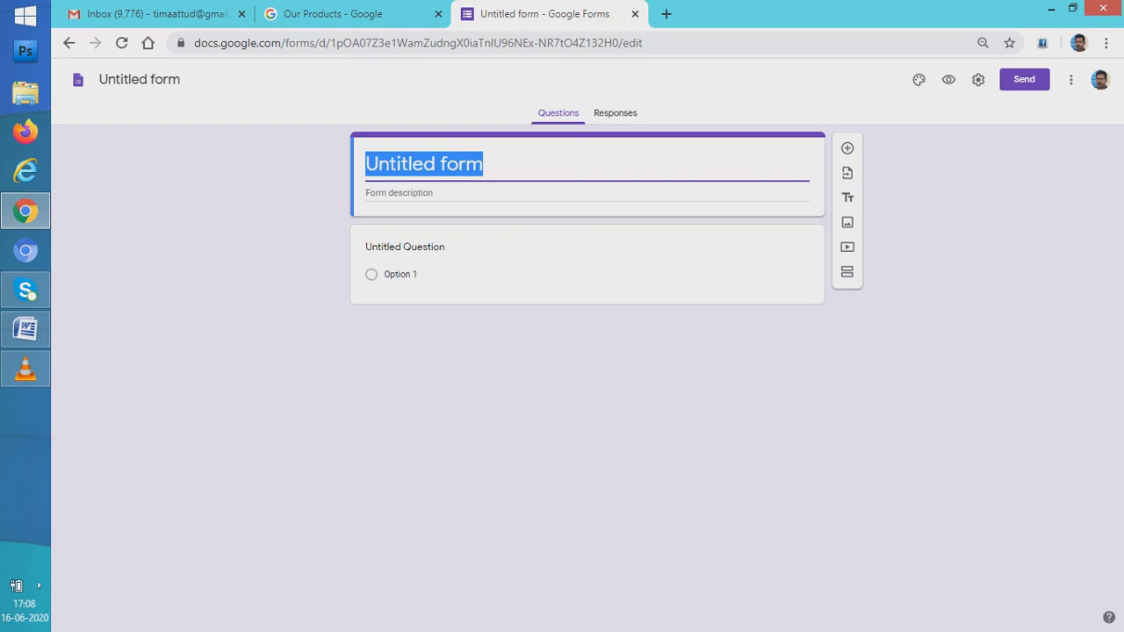
text(Format)
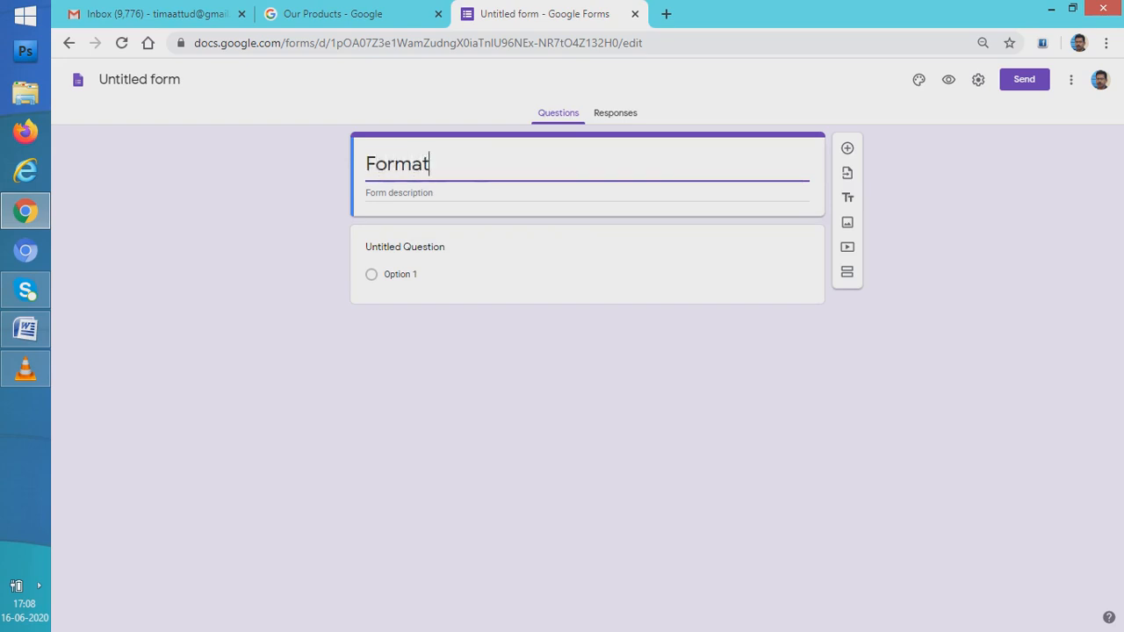
text(ive As)
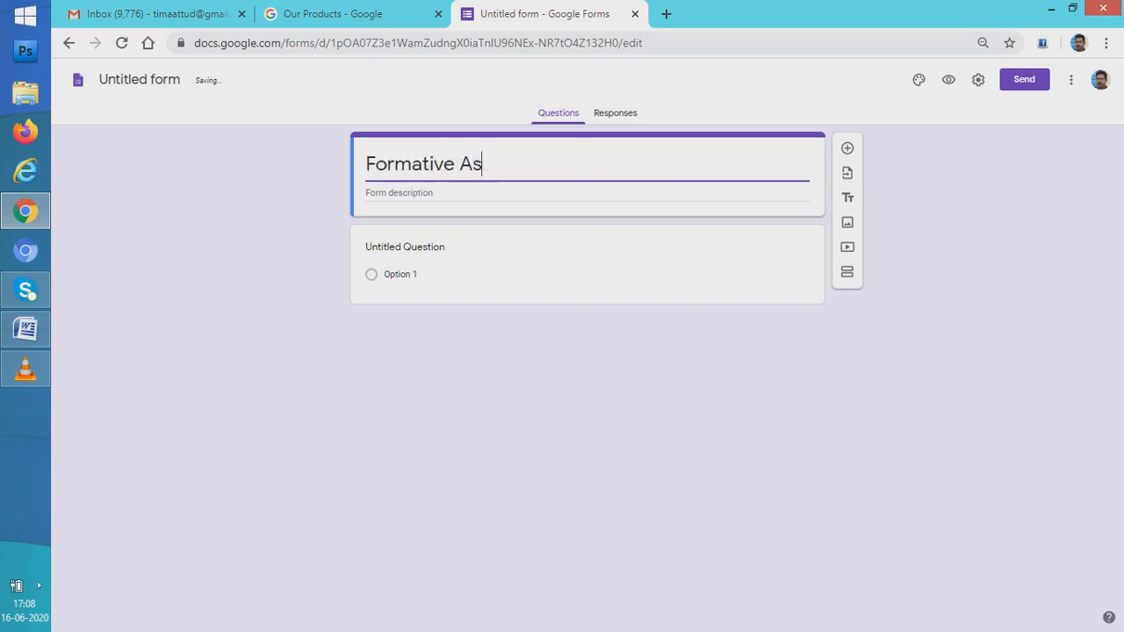
text(sessment)
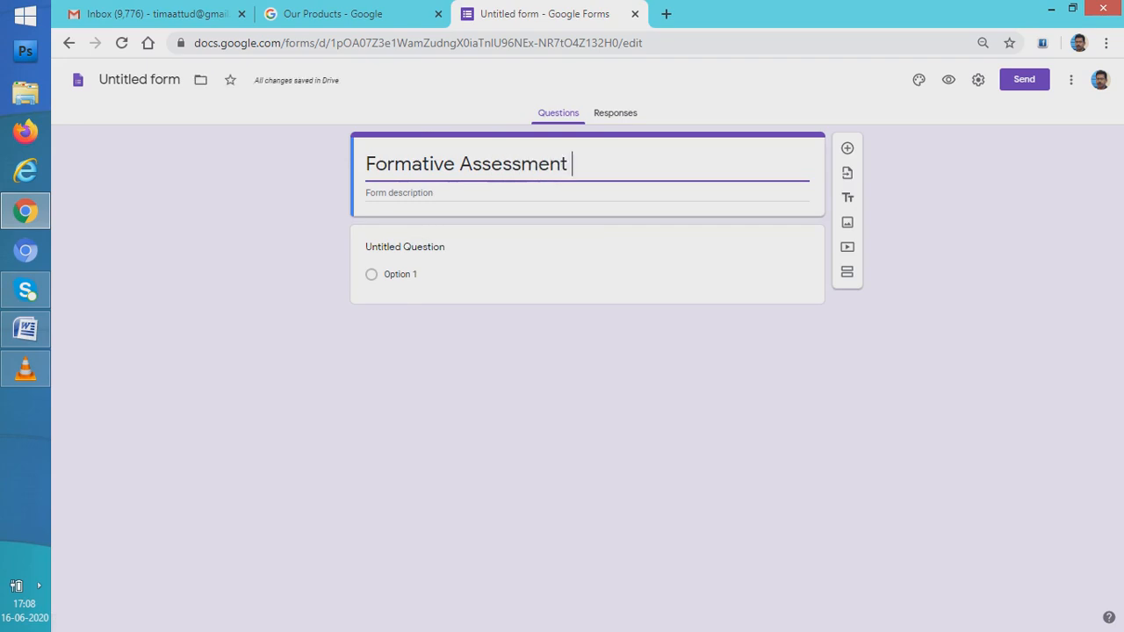
text( -I 2020)
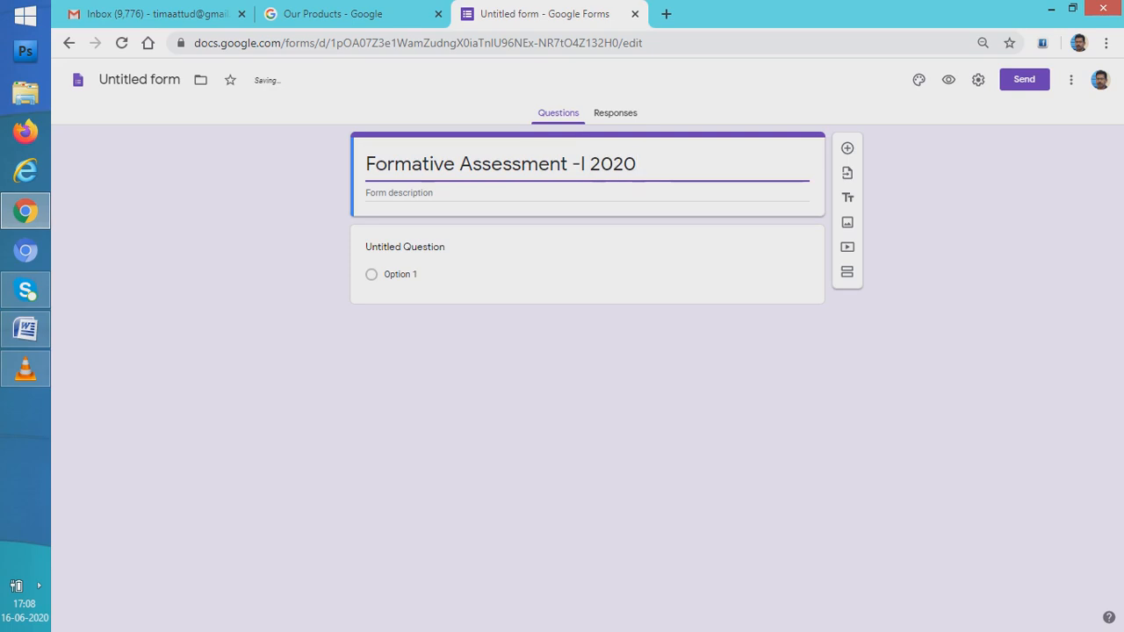
text(-2021)
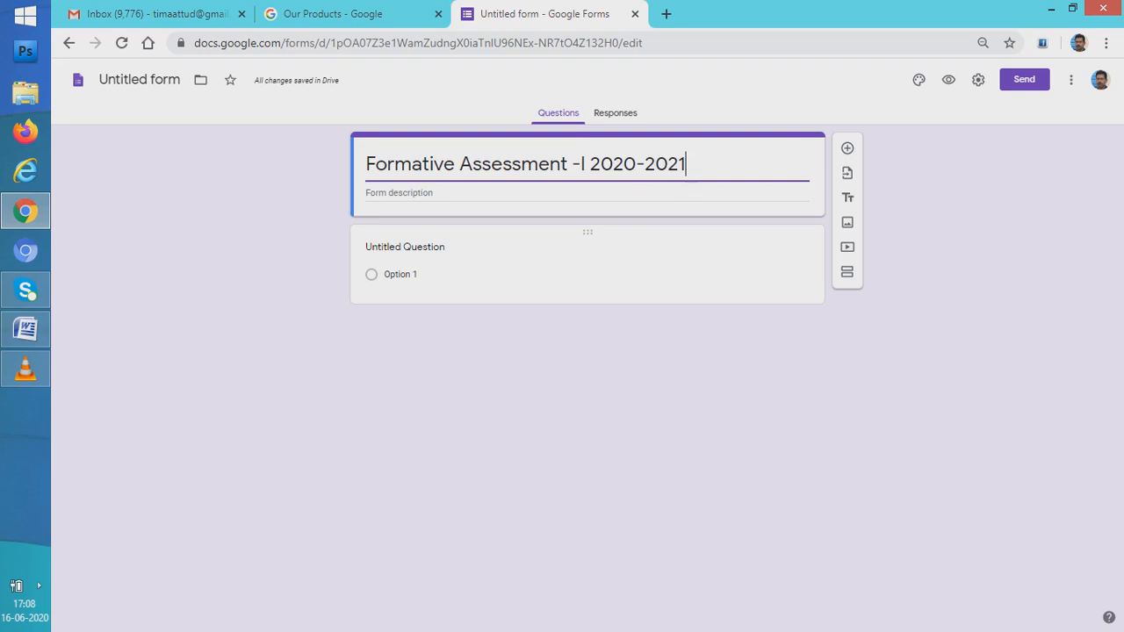
click(422, 248)
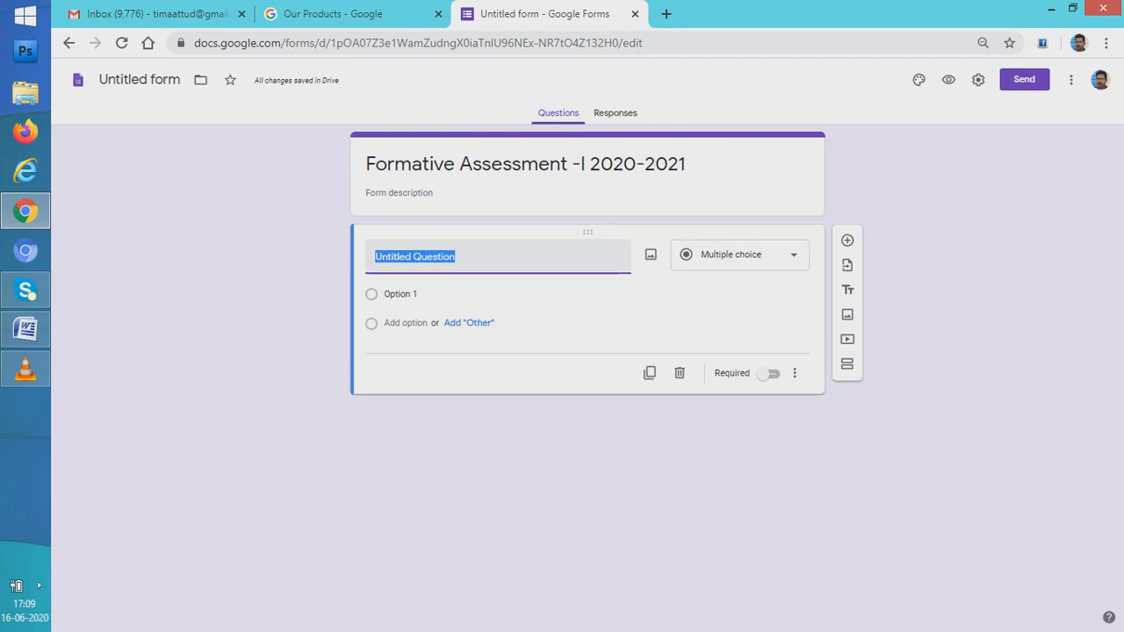
Title the first question 'Name of the Student'.
text(nAM)
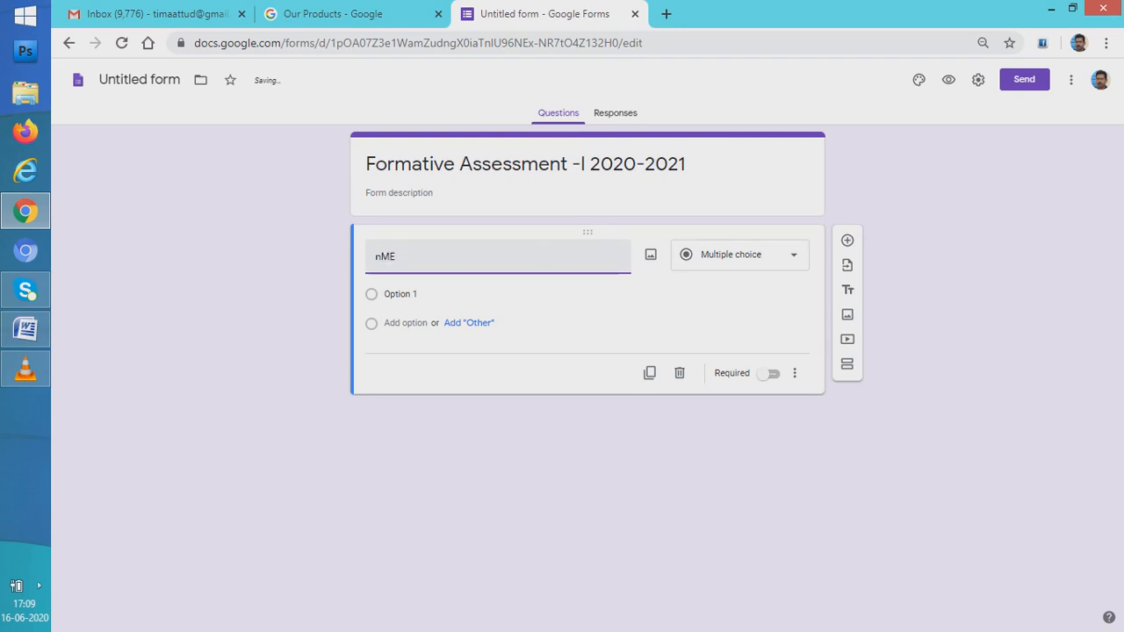
key(BackSpace)
key(BackSpace)
key(BackSpace)
text(nAME)
key(BackSpace)
key(BackSpace)
key(BackSpace)
key(BackSpace)
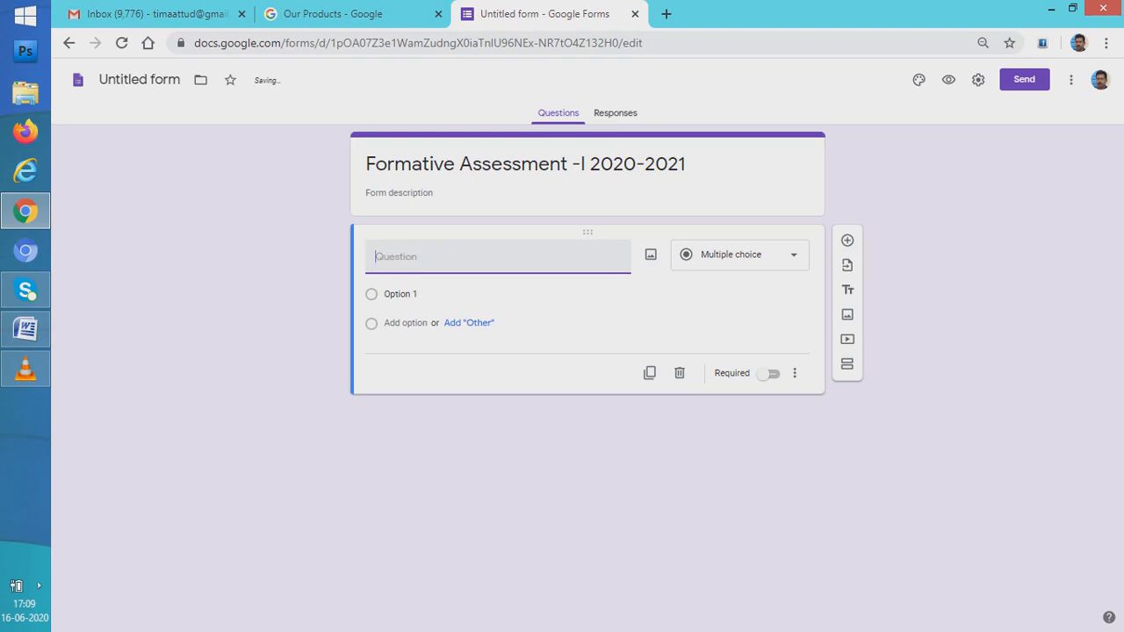
text(Name of the Student)
click(402, 294)
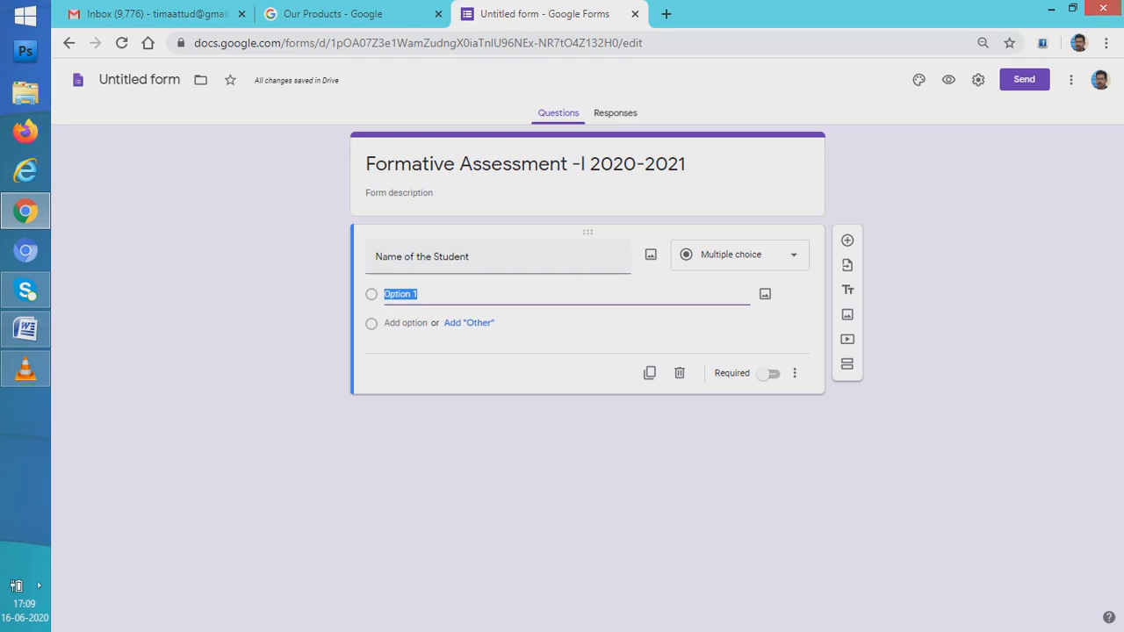
Make the name question a required short answer and add a new question below.
click(740, 254)
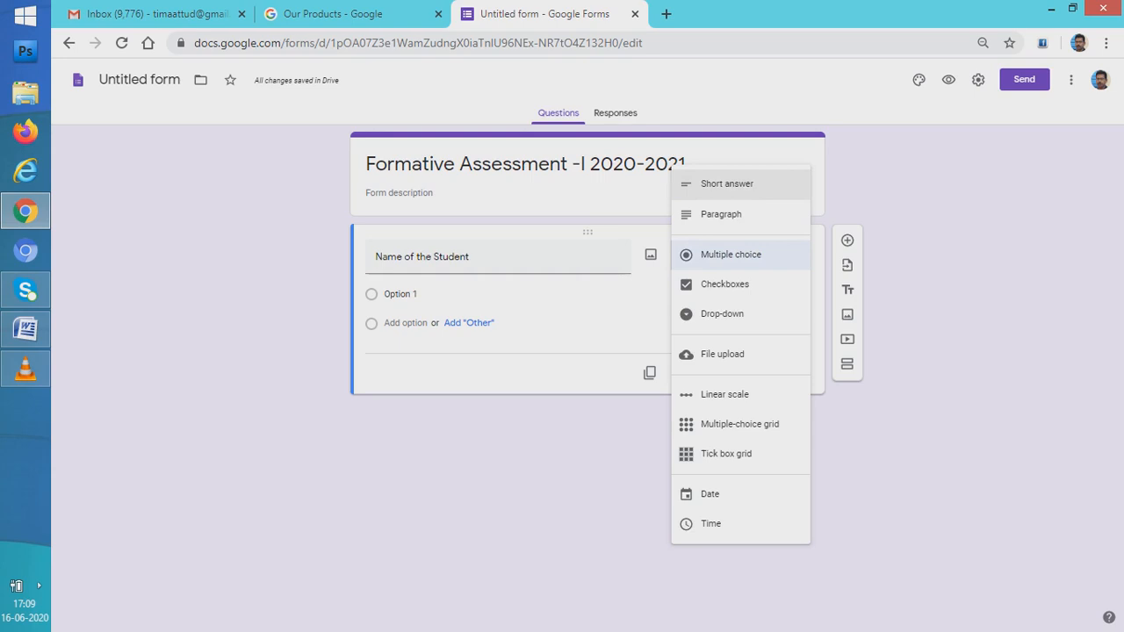
click(727, 183)
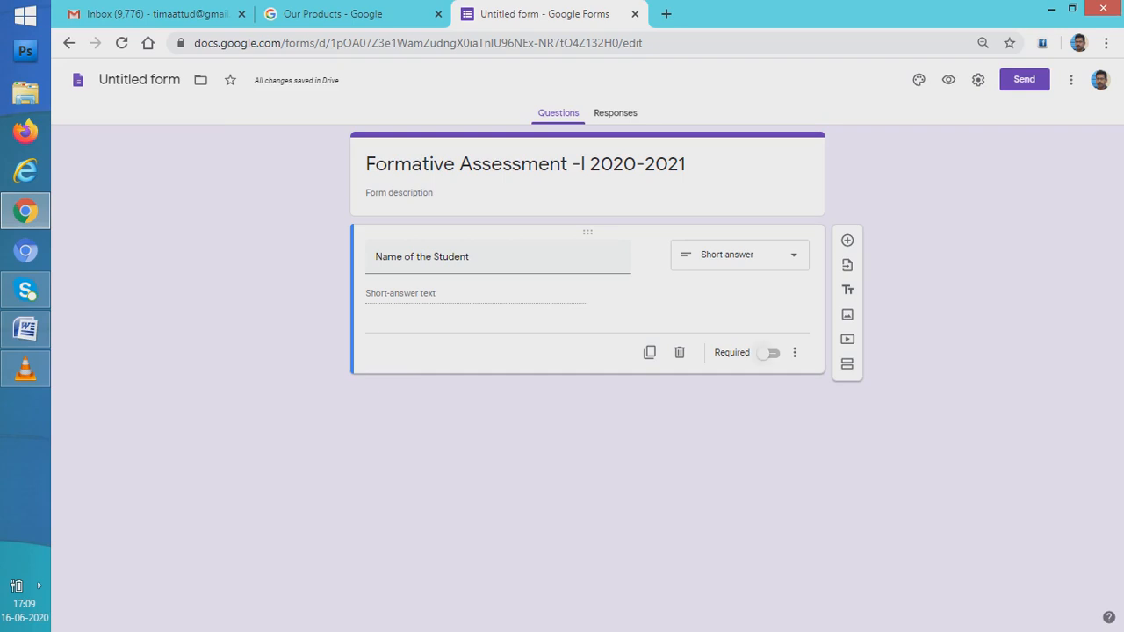
click(769, 353)
click(847, 240)
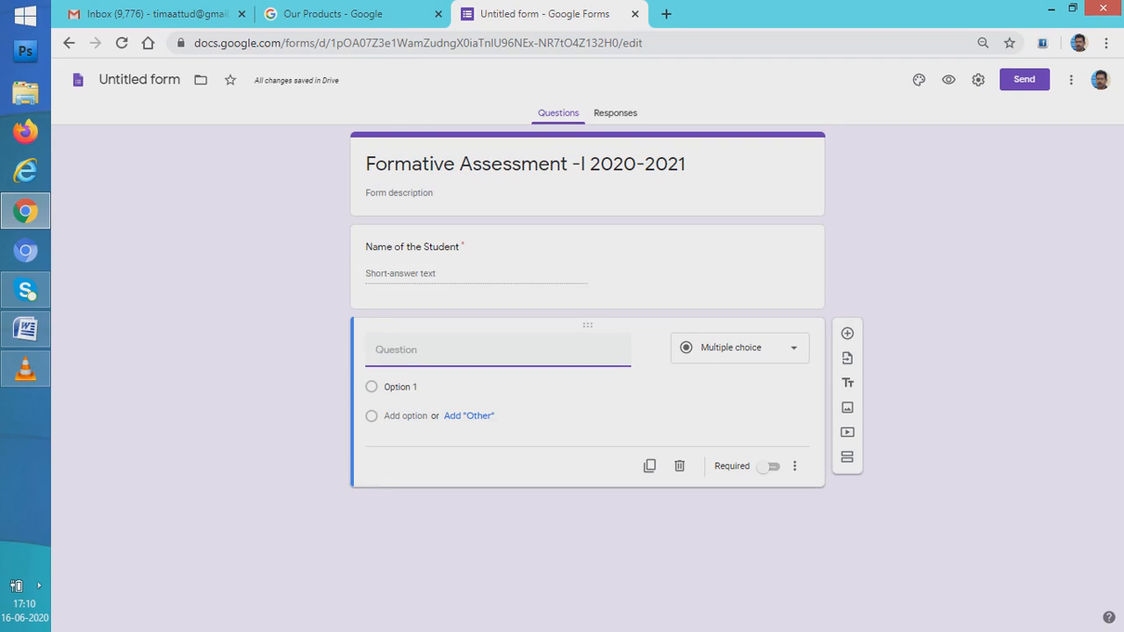
Add a required 'Enter Your Admission Number' question without number validation, then a new question.
text(Enter )
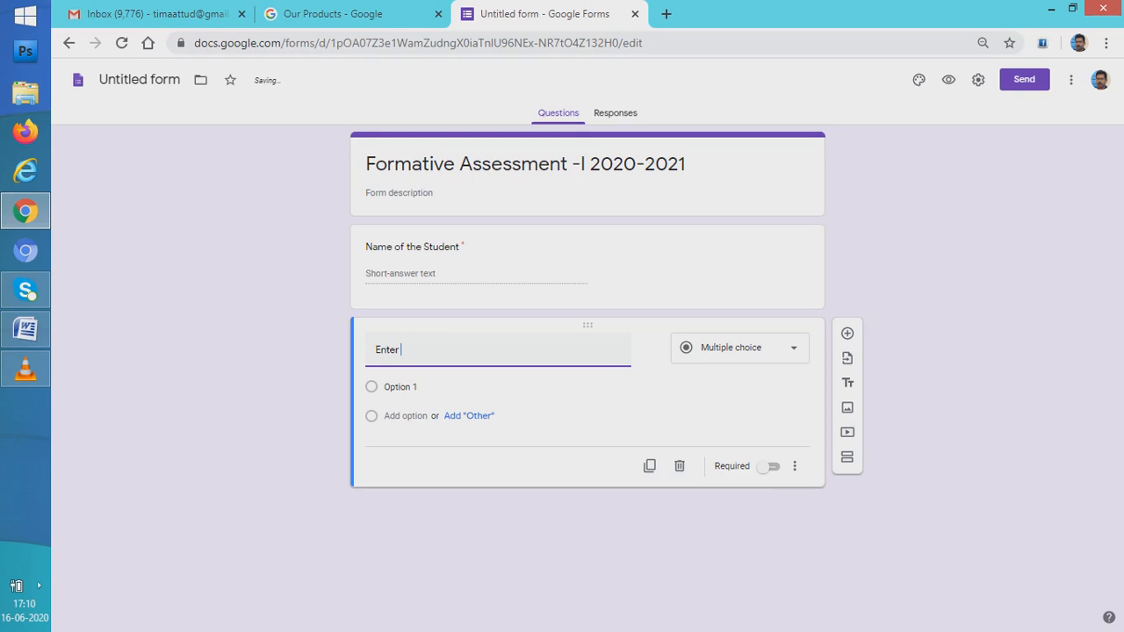
text(Your Admission Numeb)
key(BackSpace)
key(BackSpace)
text(be)
key(BackSpace)
key(BackSpace)
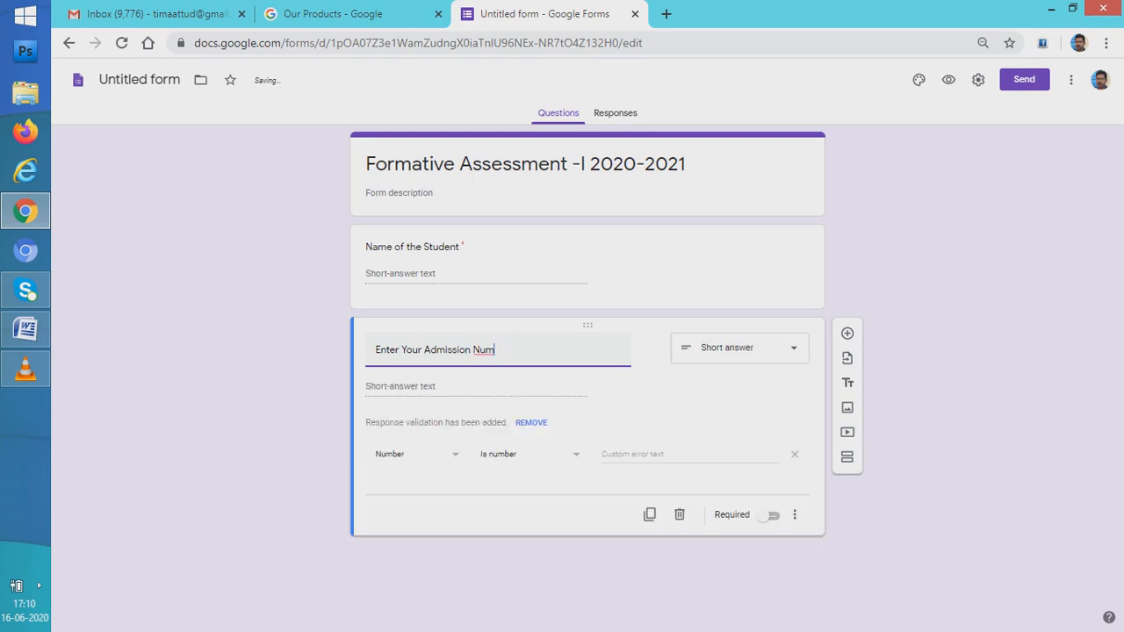
text(ber)
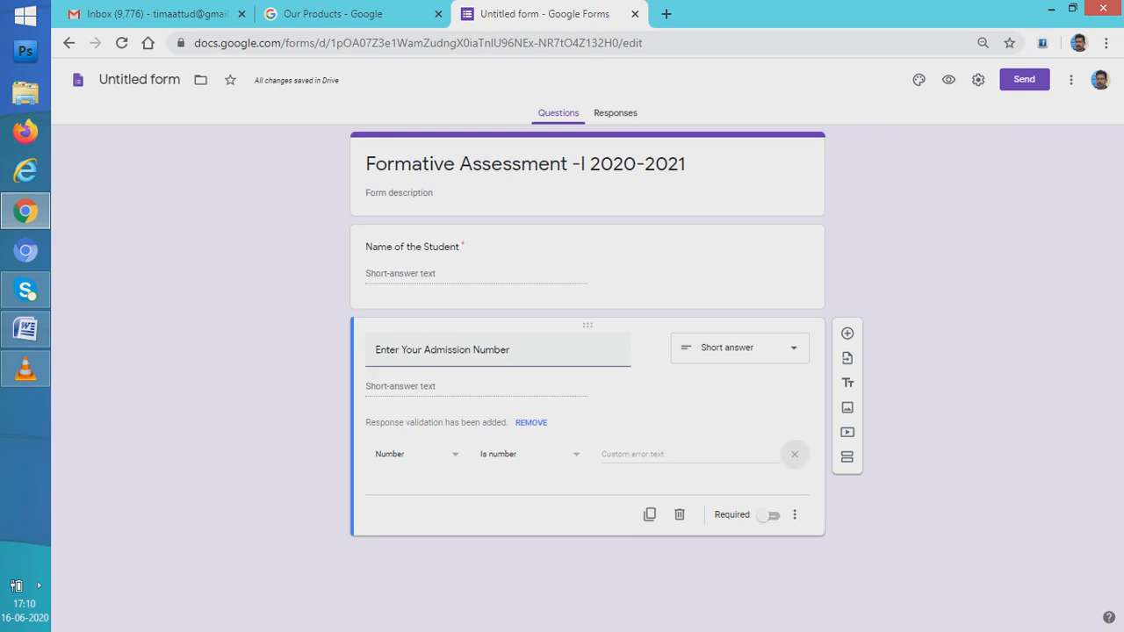
click(795, 454)
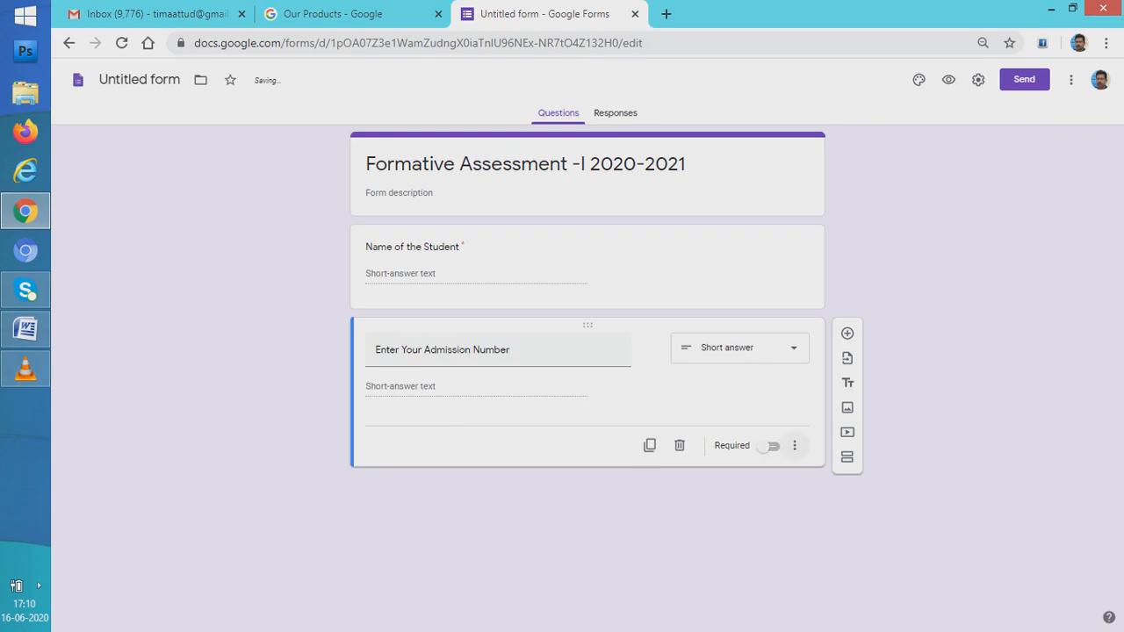
click(770, 446)
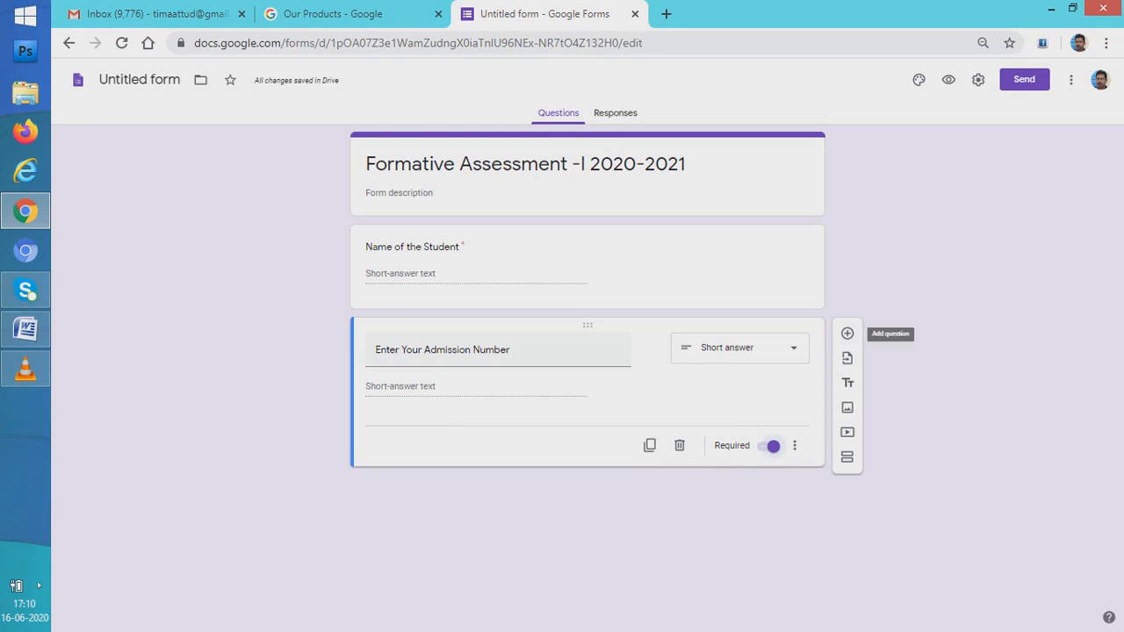
click(847, 334)
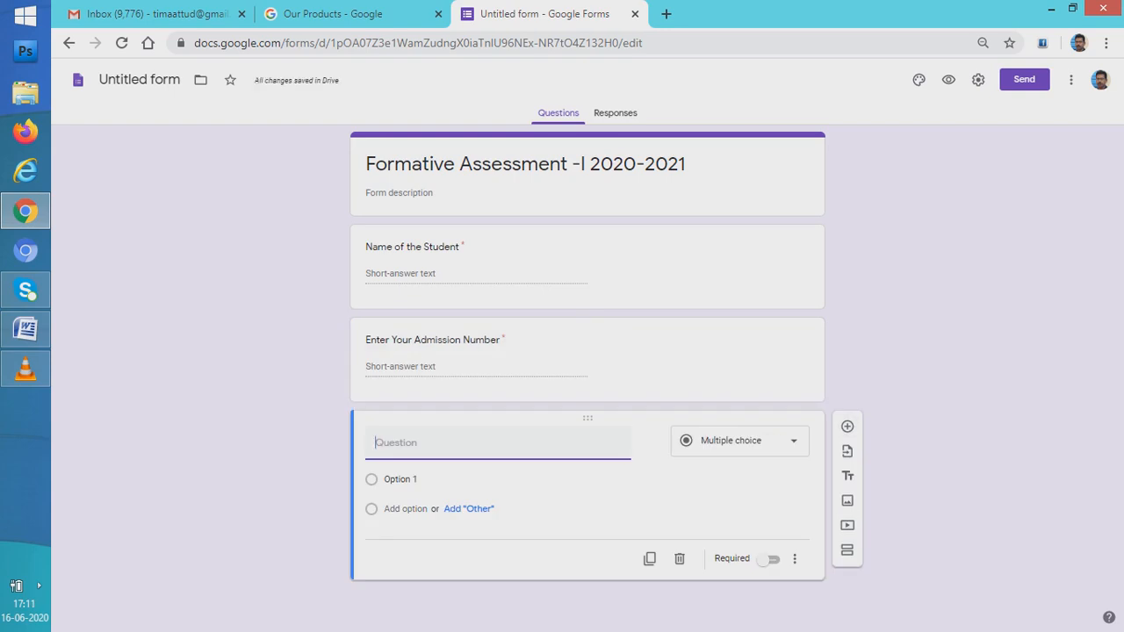
Add a required 'Enter Your Roll Number' question without validation, then another blank question.
text(Enter Your )
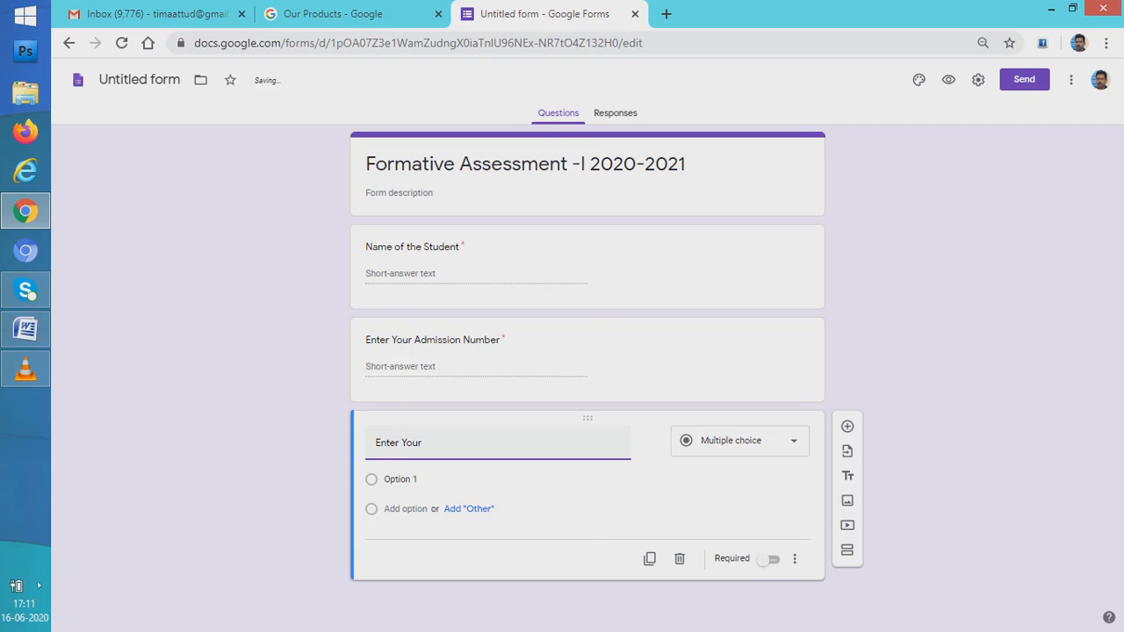
text(Roll )
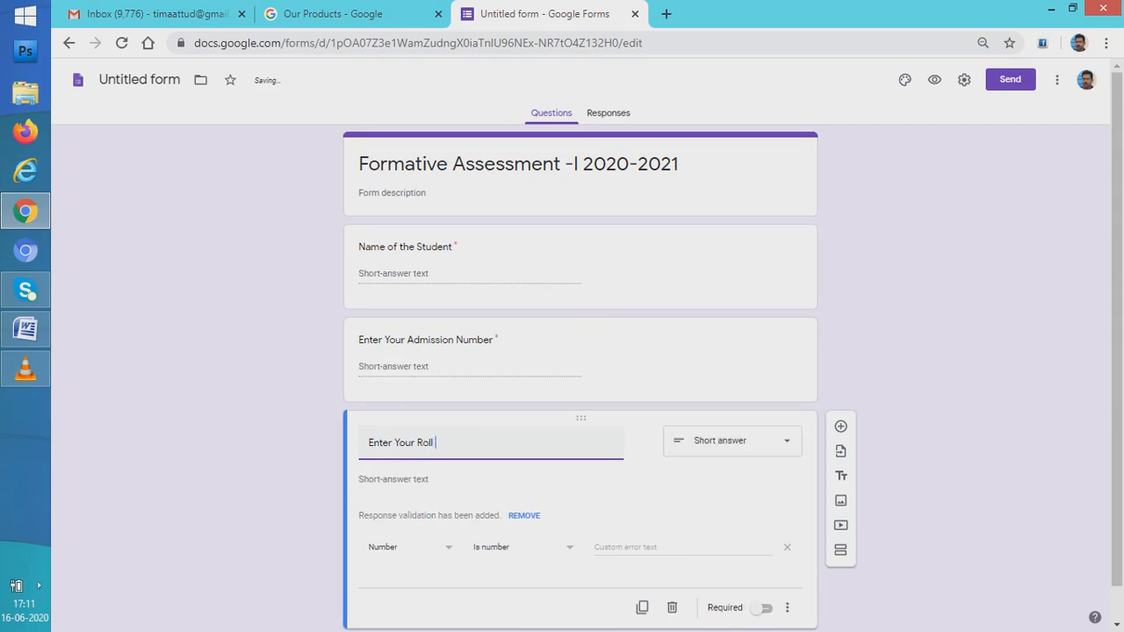
text(Number)
click(787, 547)
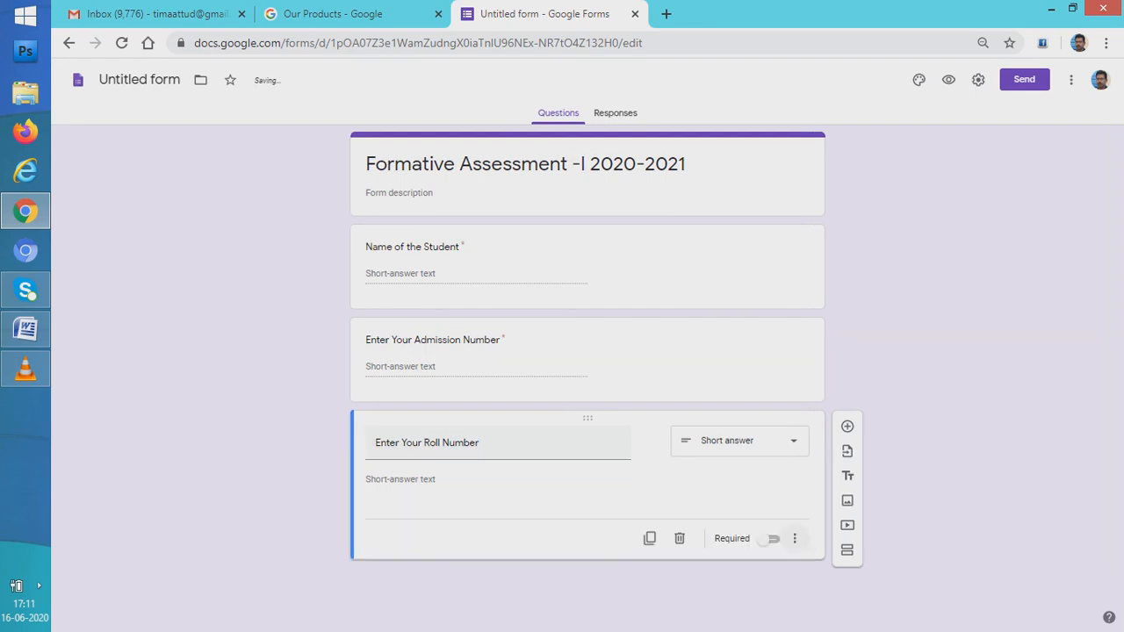
click(769, 538)
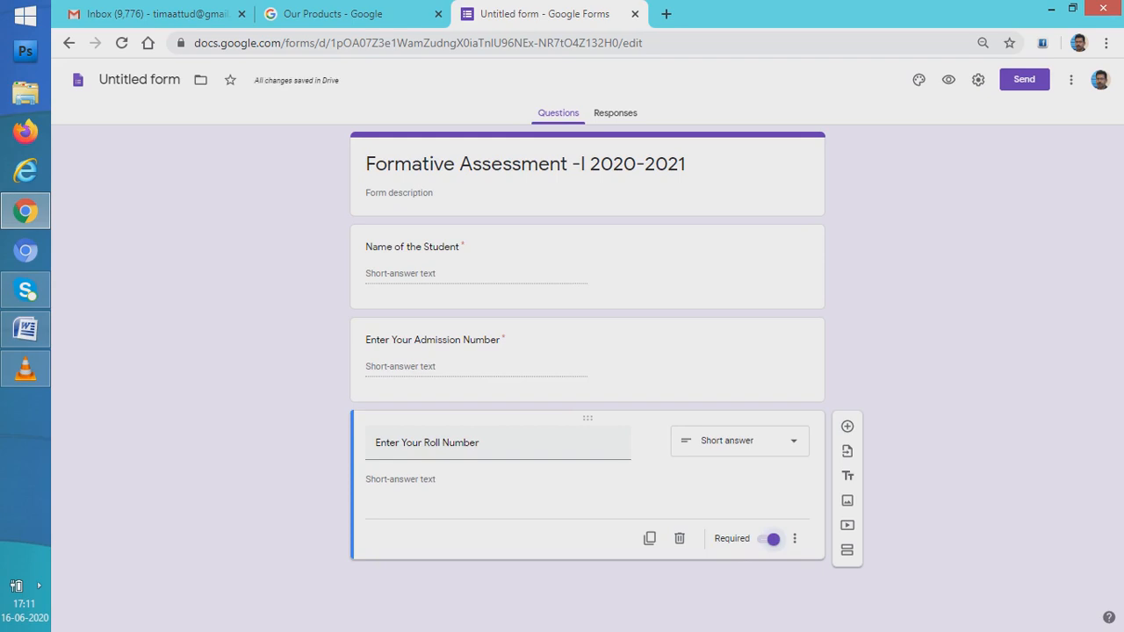
click(847, 426)
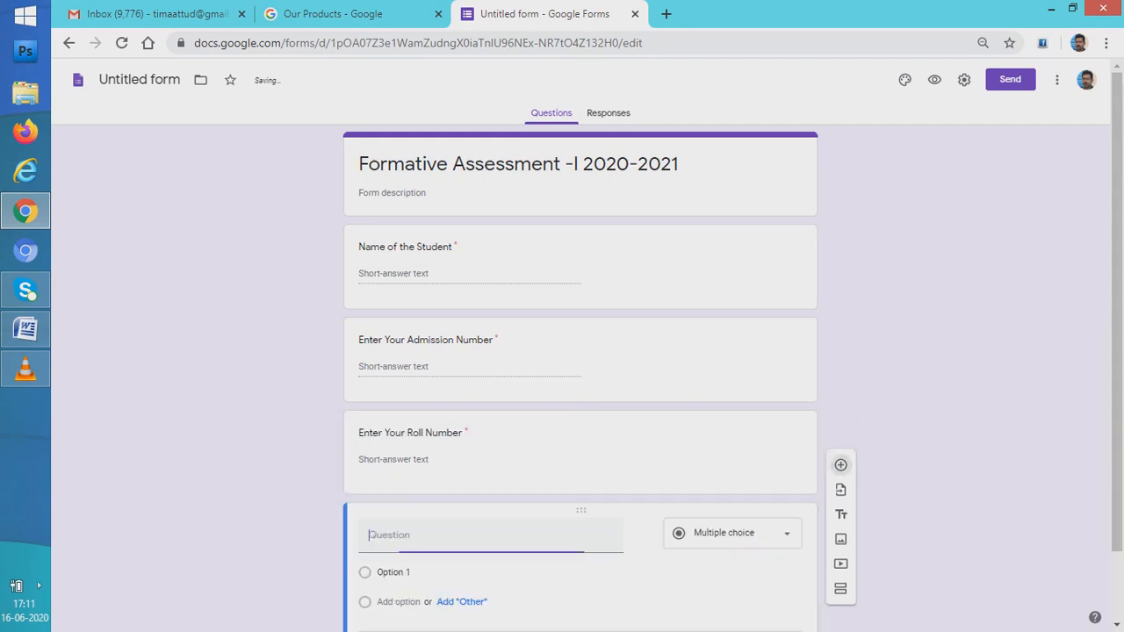
Title the short-answer question 'Enter Your Section' and mark it required.
text(E)
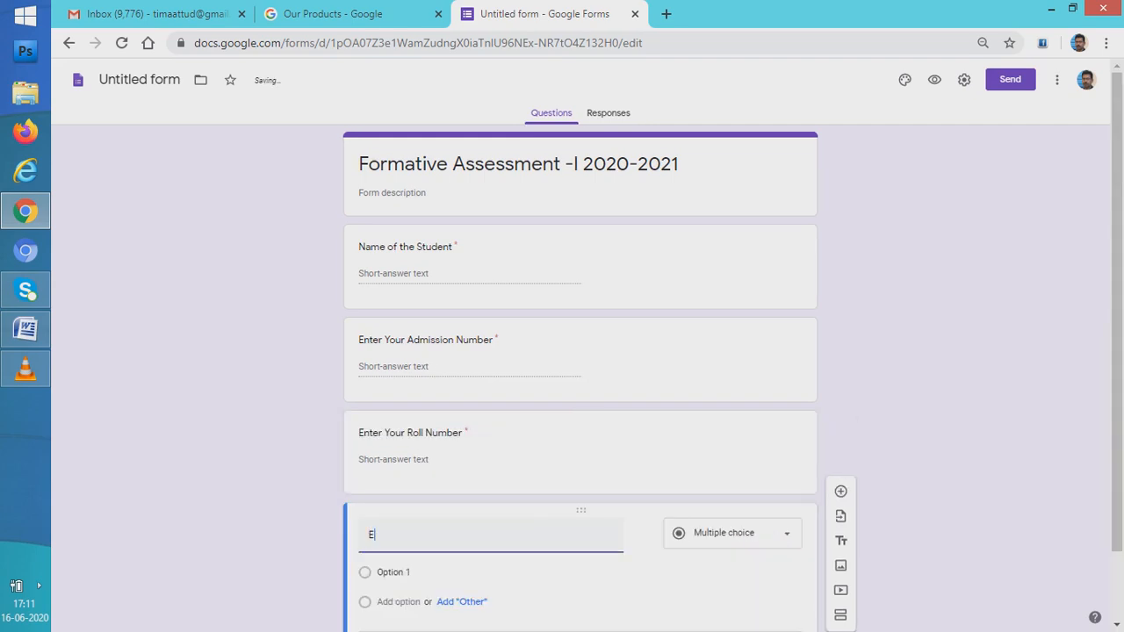
text(nter Your Section)
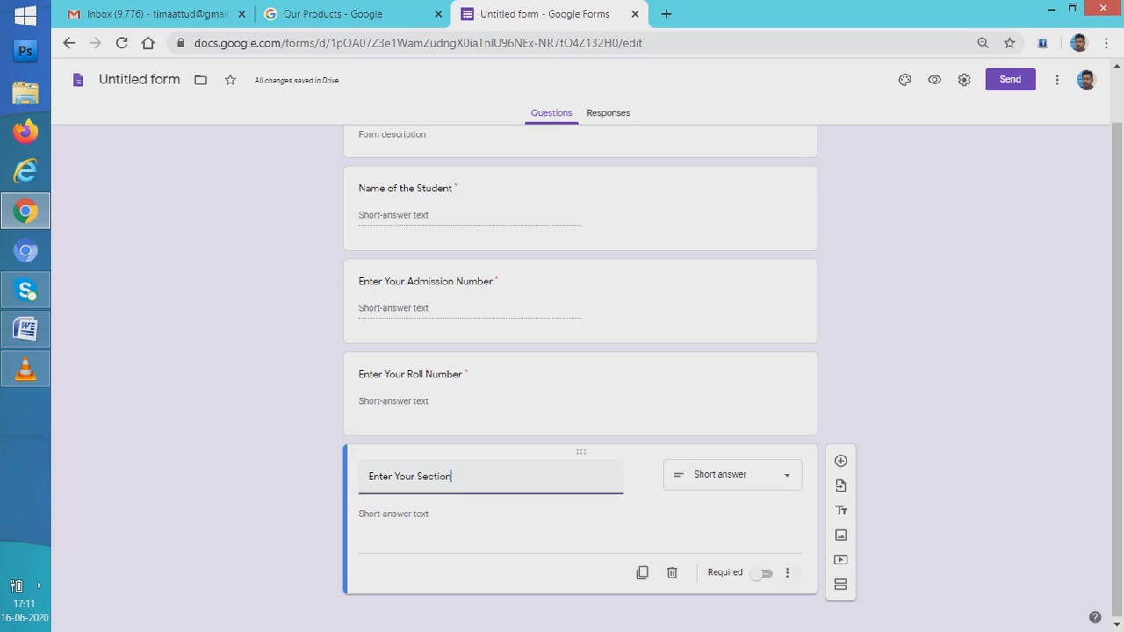
click(761, 573)
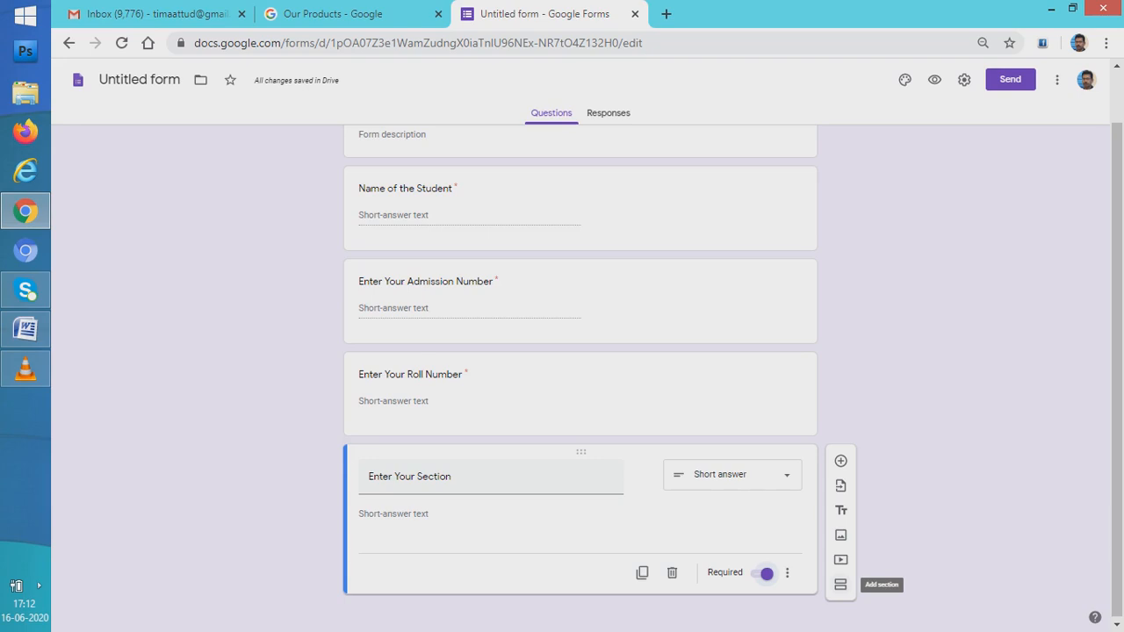
Add a new section and title it 'All the Questions Are Mandatory'.
click(840, 584)
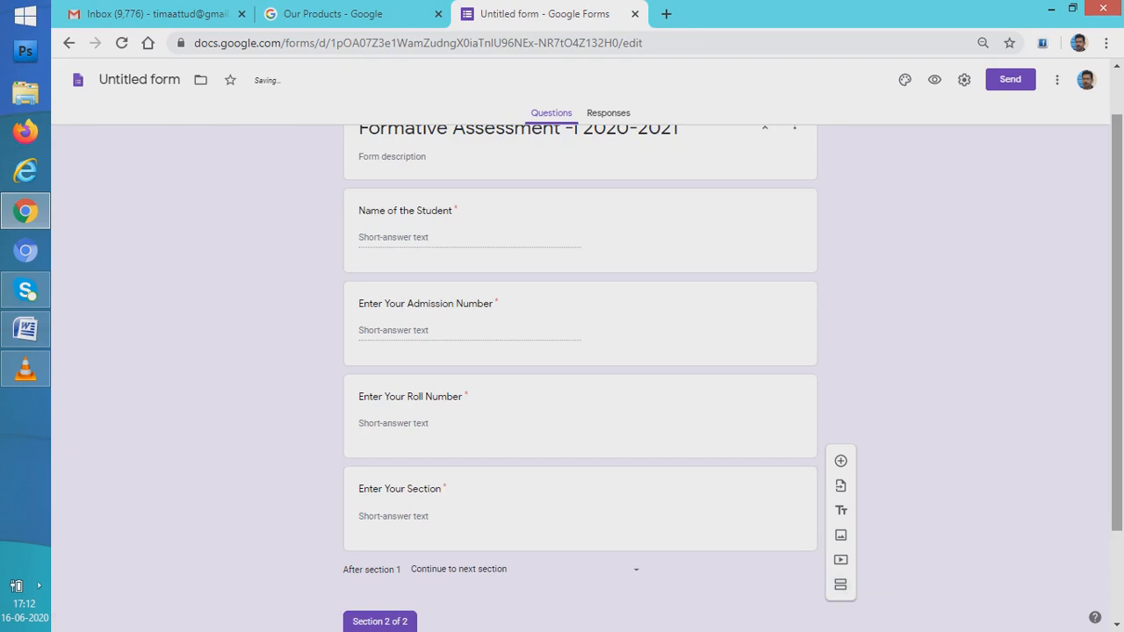
drag(1116, 322, 1117, 409)
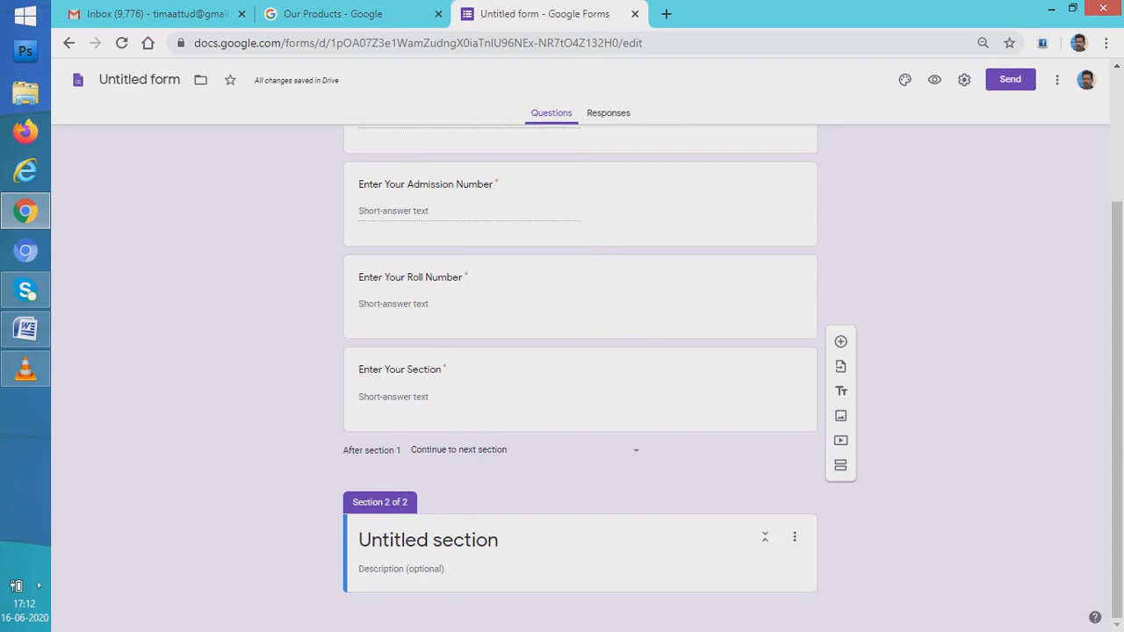
click(429, 540)
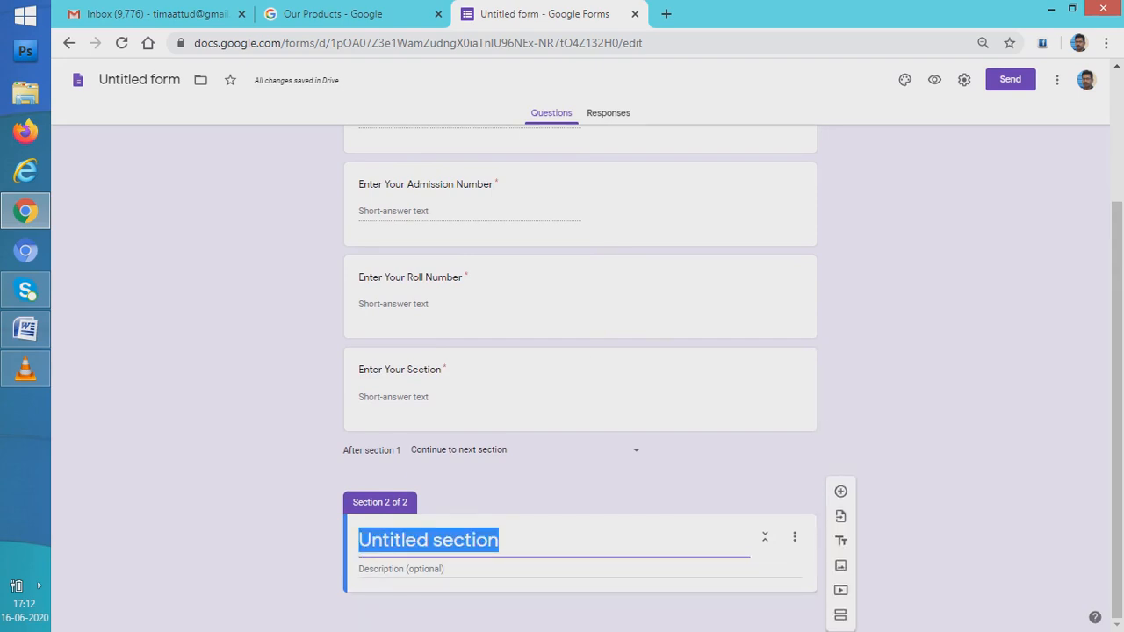
text(All )
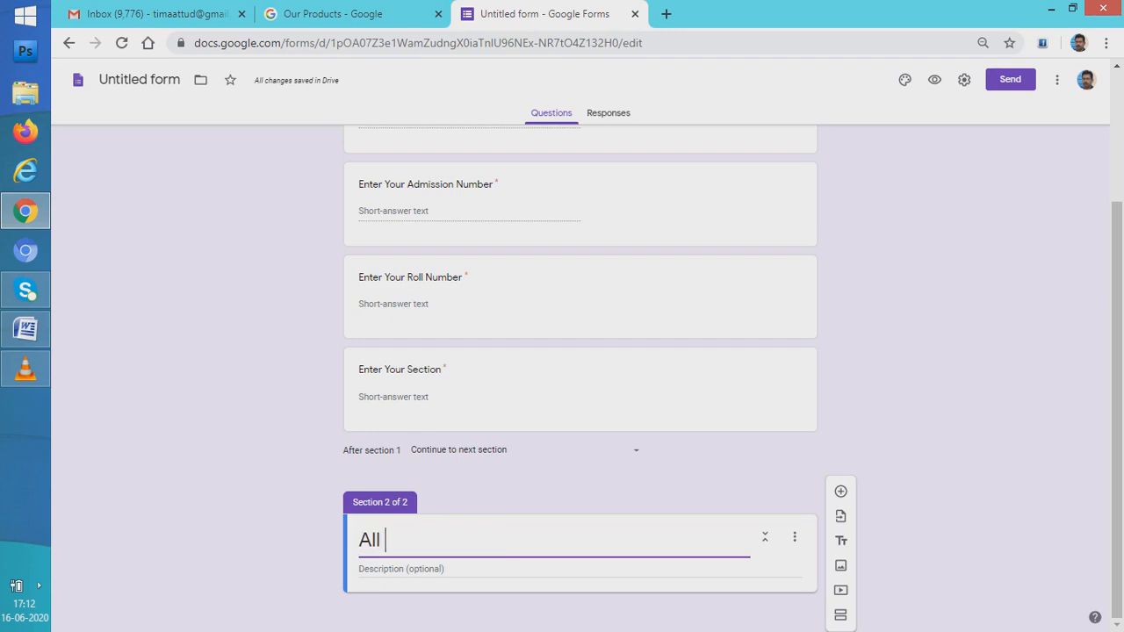
text(the Qu)
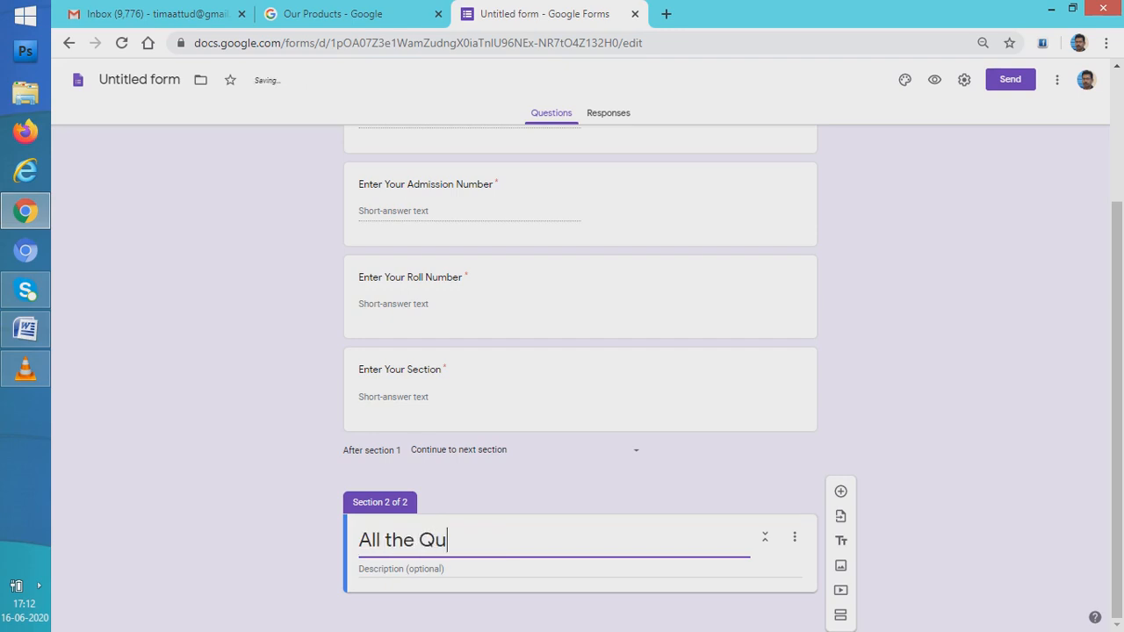
text(estions Are Mandat)
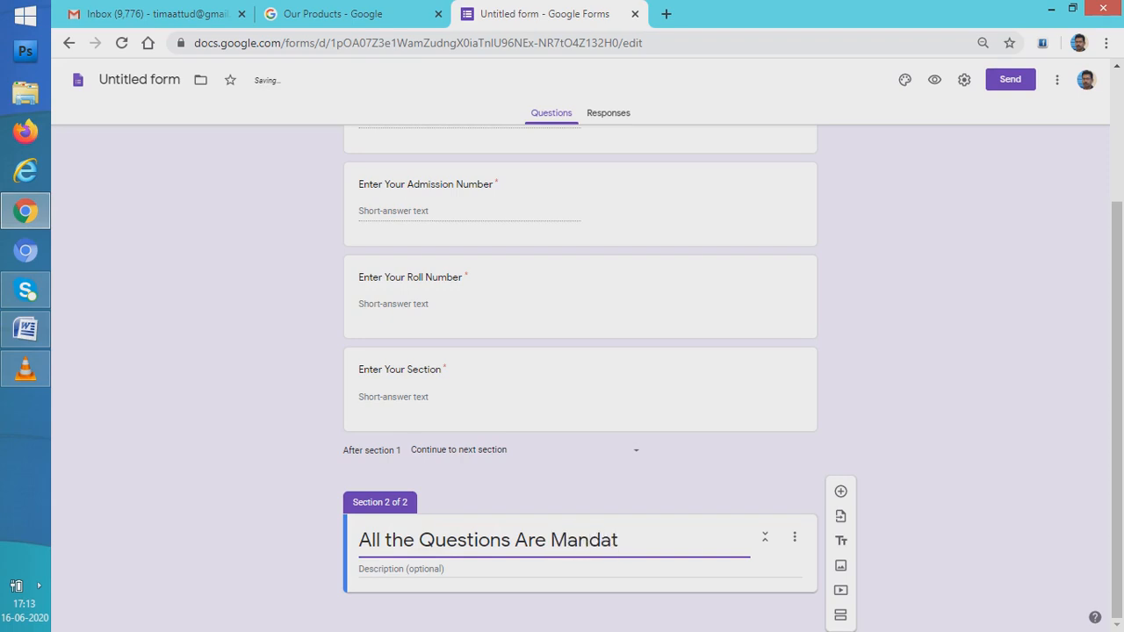
text(ory)
Give the section the description 'English' followed by 'Time : 30 minutes'.
key(Tab)
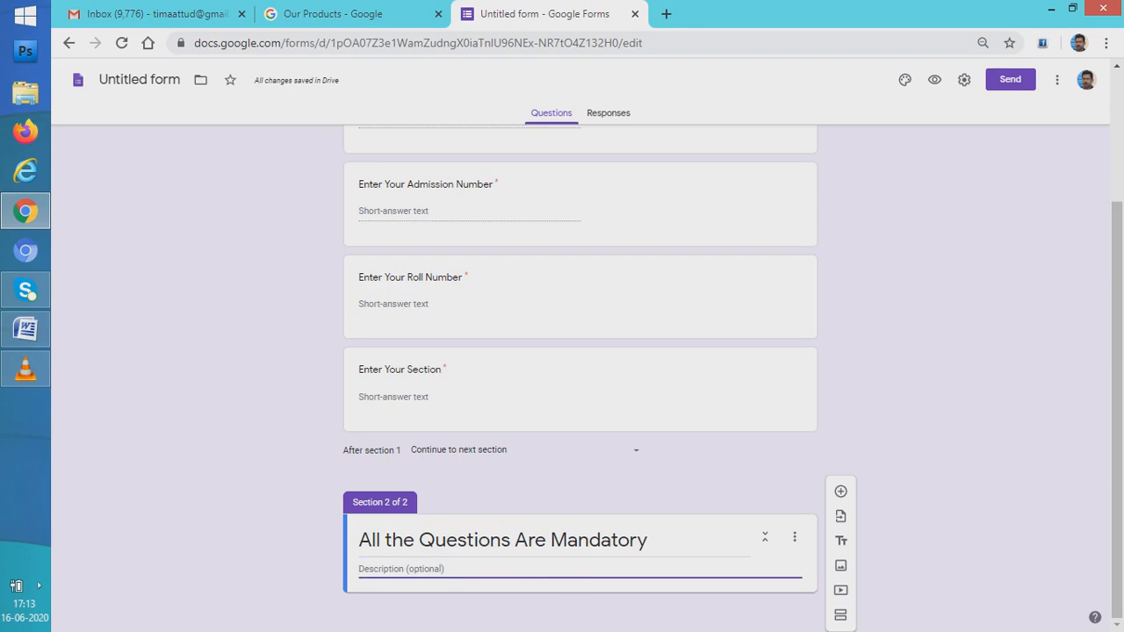
text(Mathe)
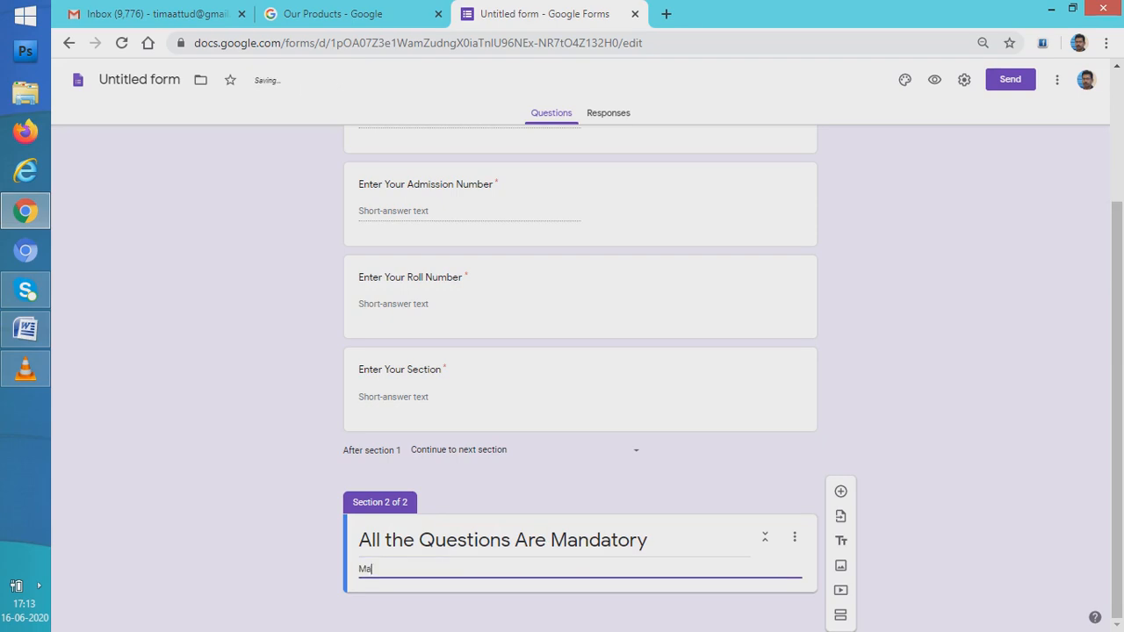
key(BackSpace)
key(BackSpace)
key(BackSpace)
key(BackSpace)
text(English)
key(Tab)
key(Tab)
key(Tab)
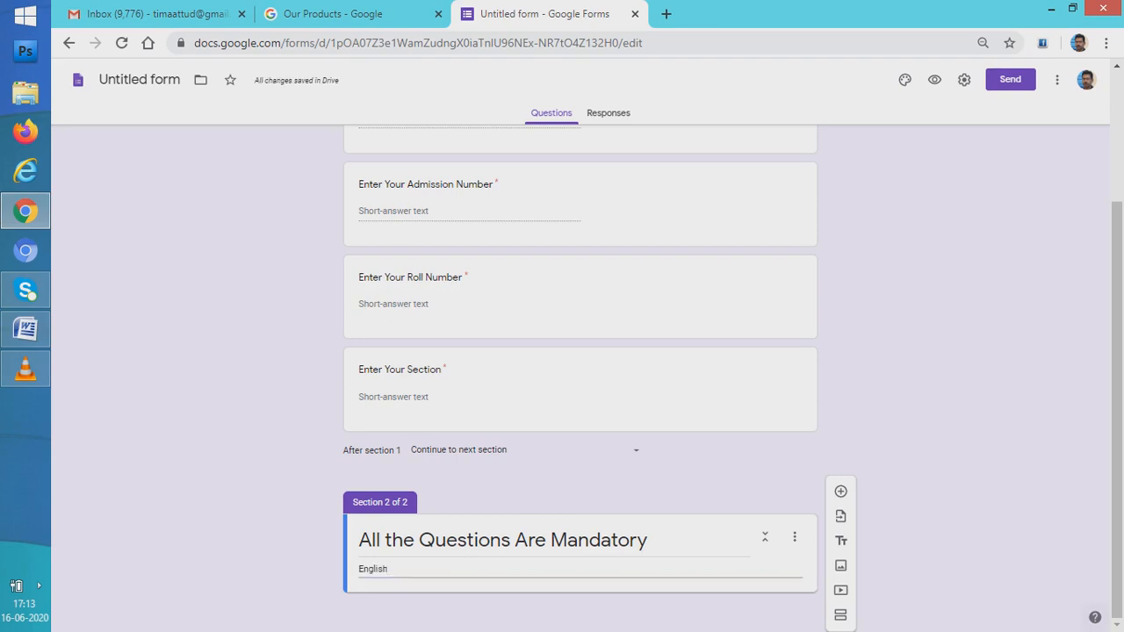
click(541, 569)
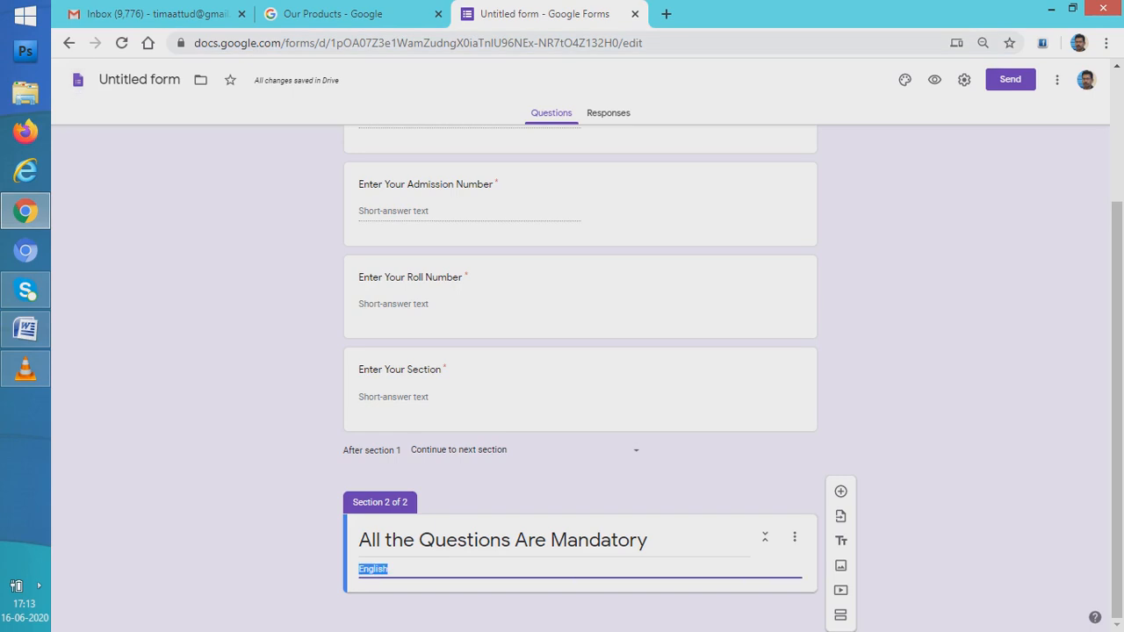
key(Right)
text(Time)
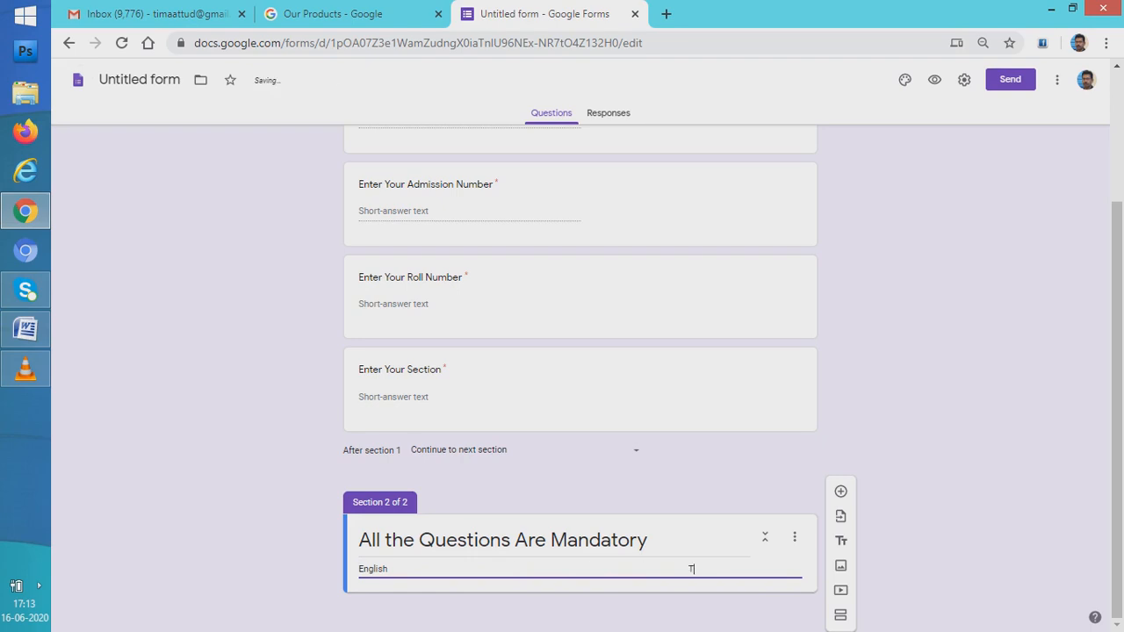
text( : 30 minutes)
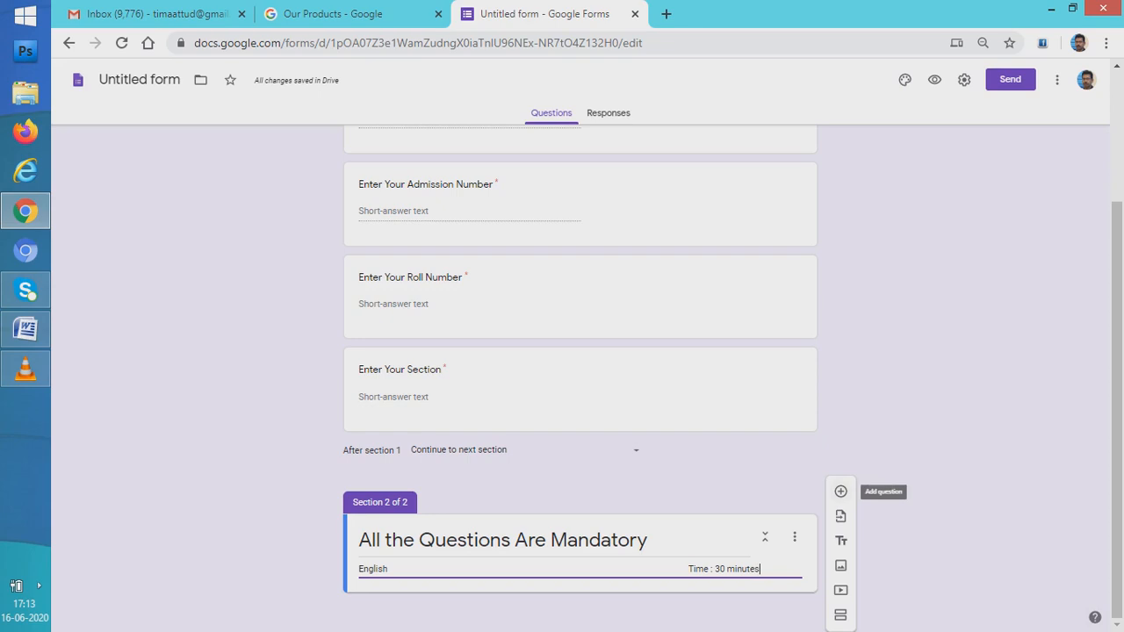
Add a question in section 2 worded "1. Which Part of Speech is 'and'", fixing typos.
click(840, 491)
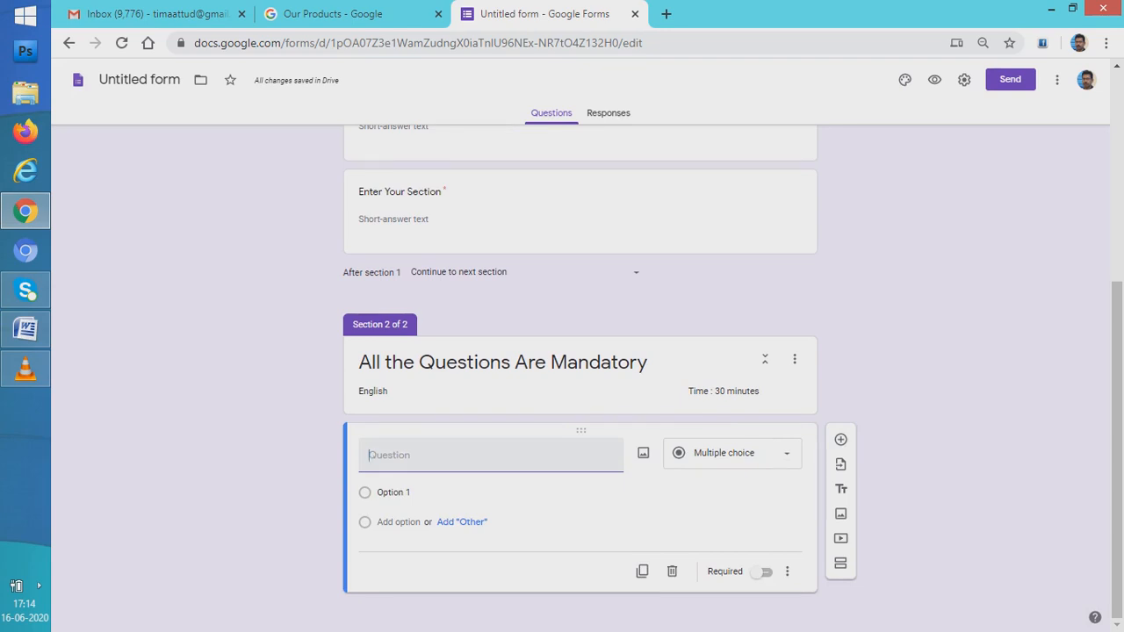
text(1. W)
key(BackSpace)
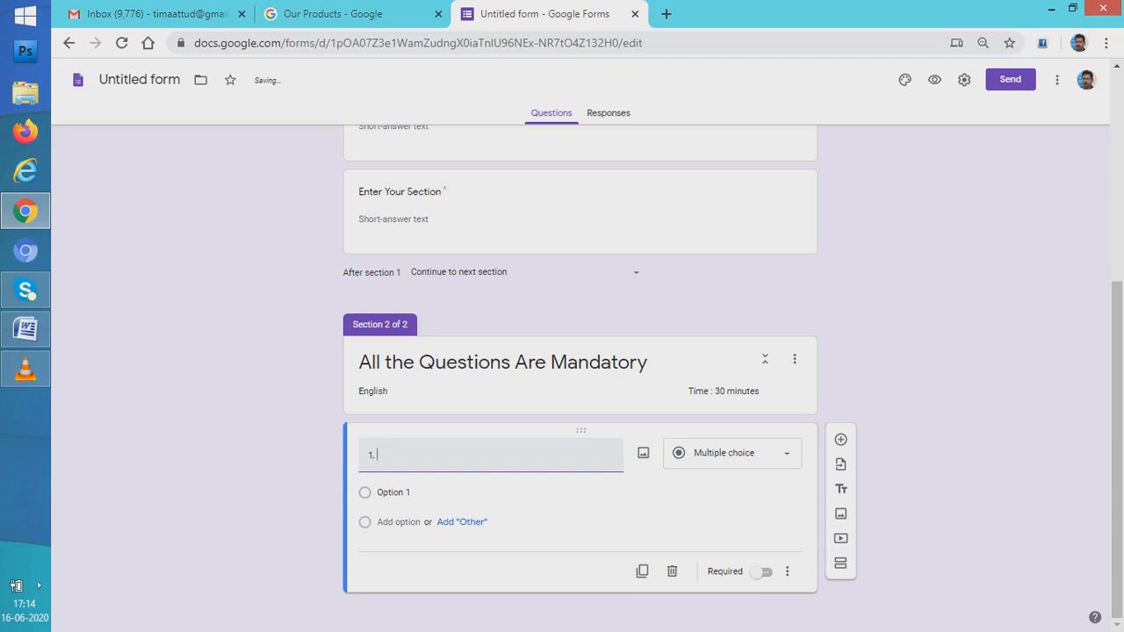
text(Whcih Parts of )
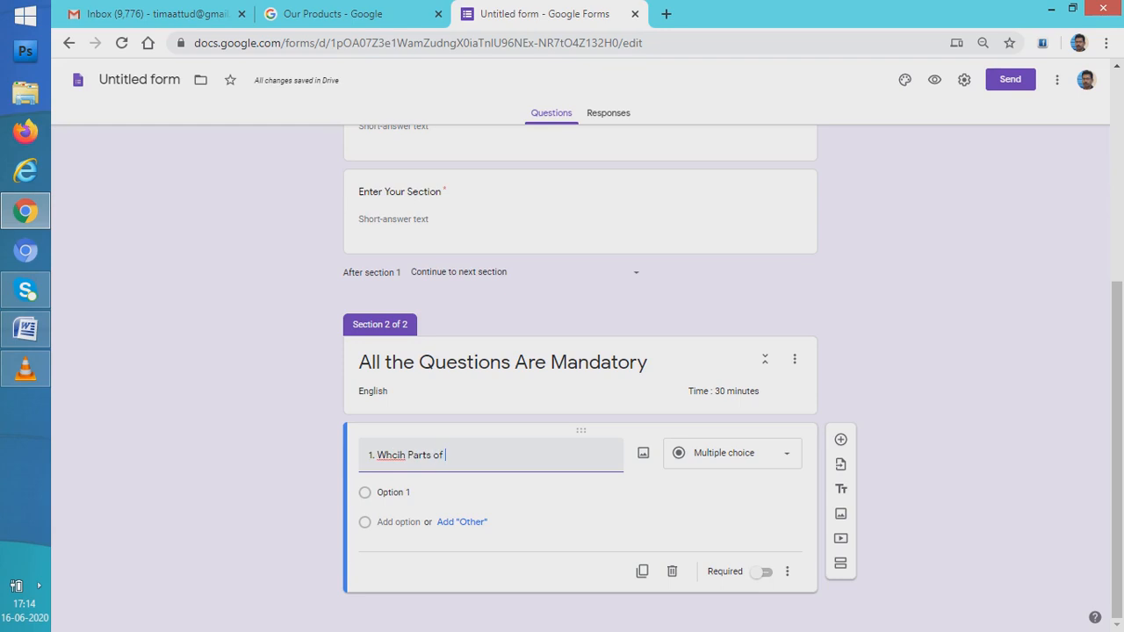
text(Speec)
key(Left)
key(Left)
key(Left)
key(Left)
key(Left)
key(Left)
key(Left)
key(Left)
key(Left)
key(BackSpace)
key(BackSpace)
key(BackSpace)
key(BackSpace)
key(BackSpace)
key(BackSpace)
key(BackSpace)
key(BackSpace)
key(BackSpace)
text(ich )
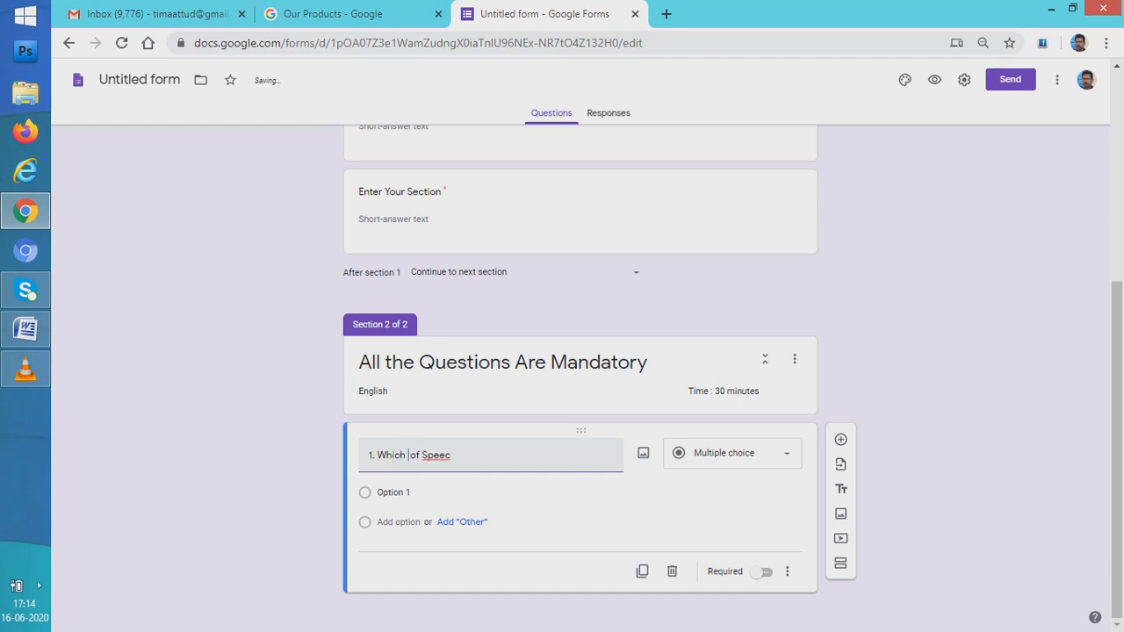
text(Part)
key(End)
text(h is ' D)
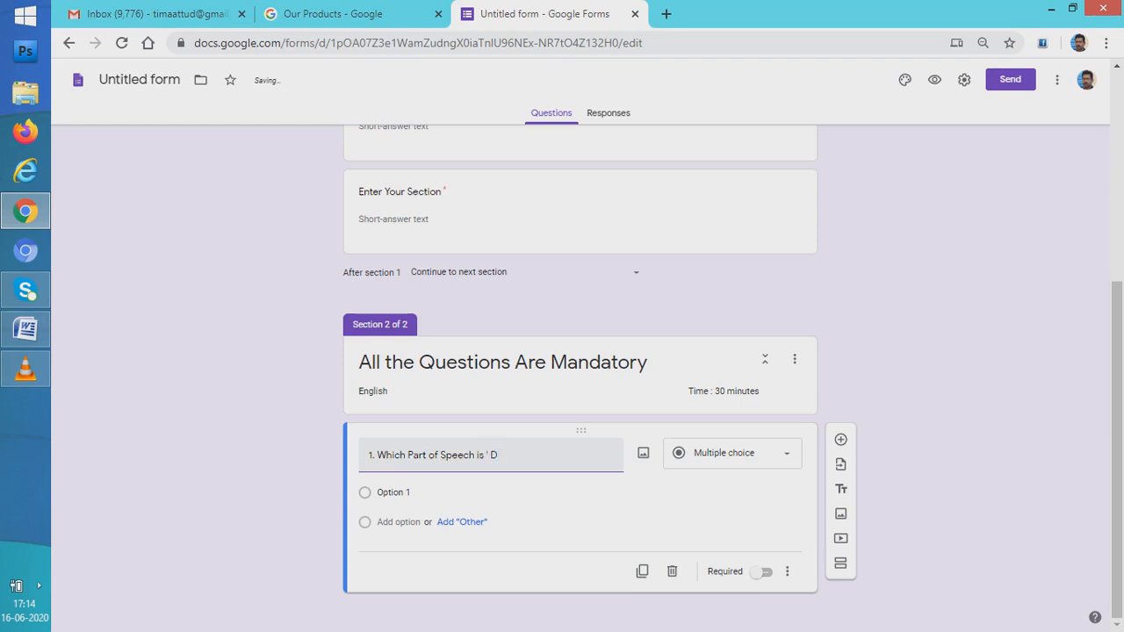
key(BackSpace)
key(BackSpace)
text(and')
Enter the choices Preposition, Conjuction, Noun and Pronoun, and make the question required.
click(560, 493)
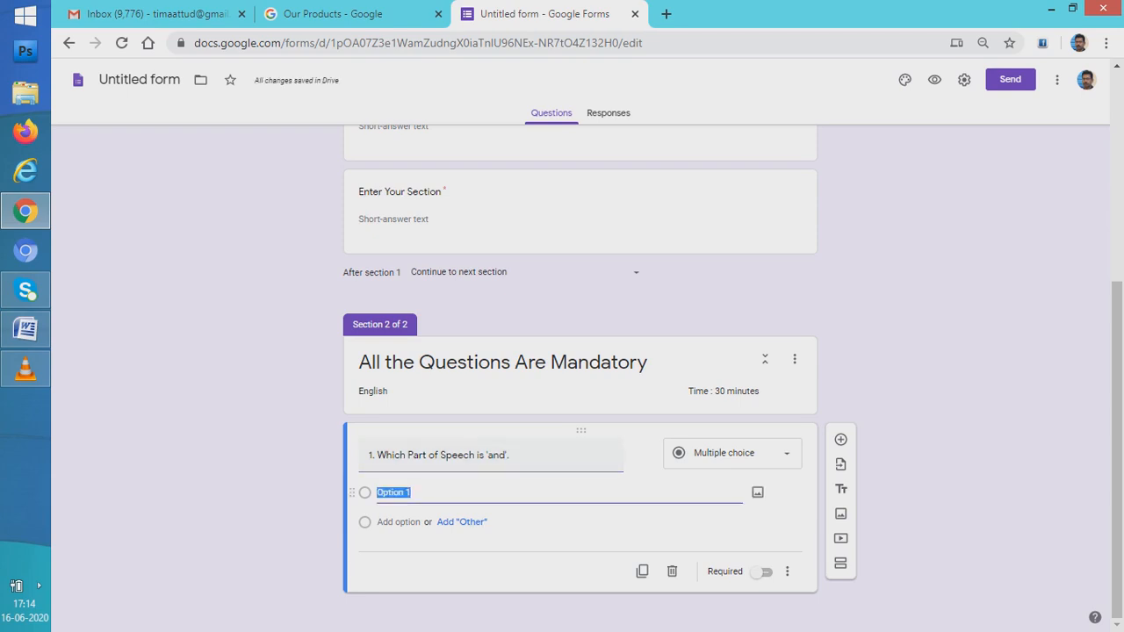
text(Prepo)
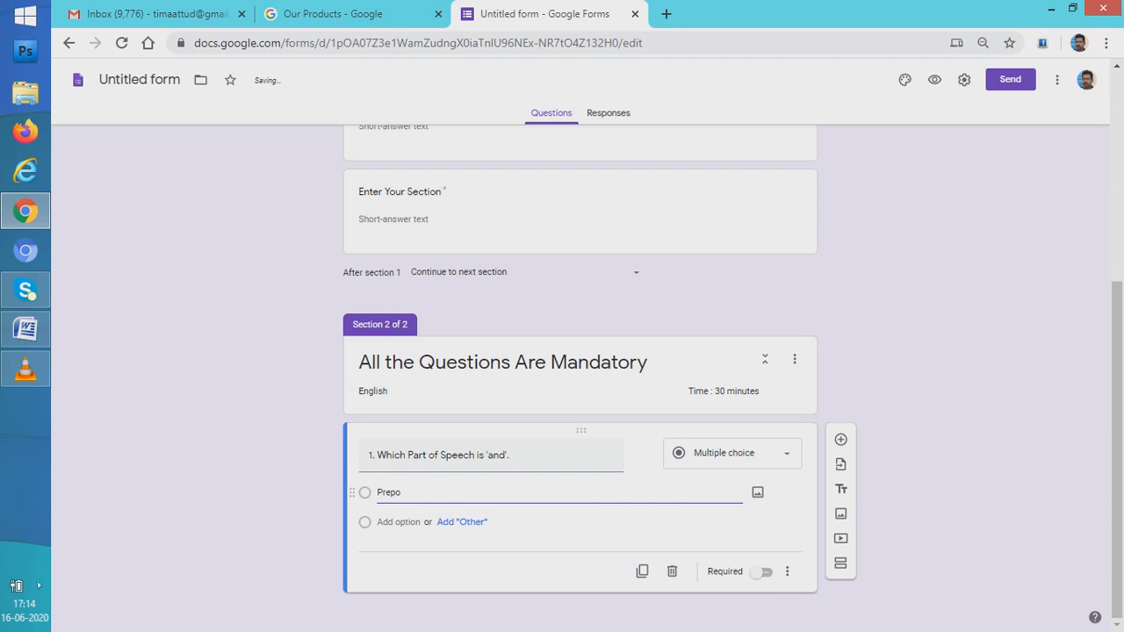
text(sition)
key(Return)
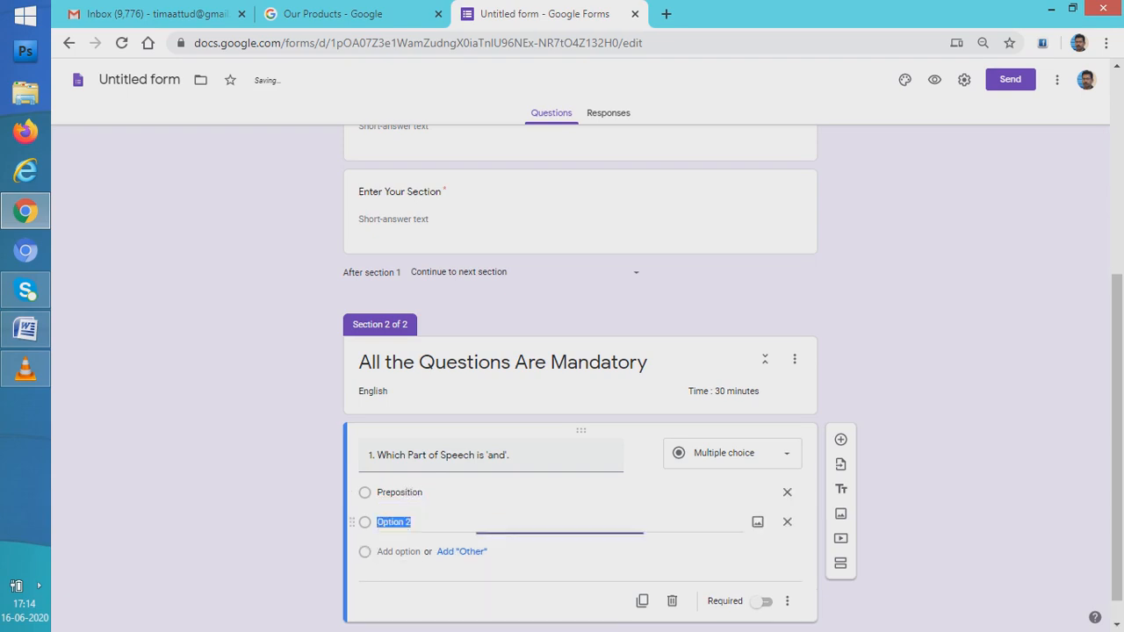
text(Conjuction)
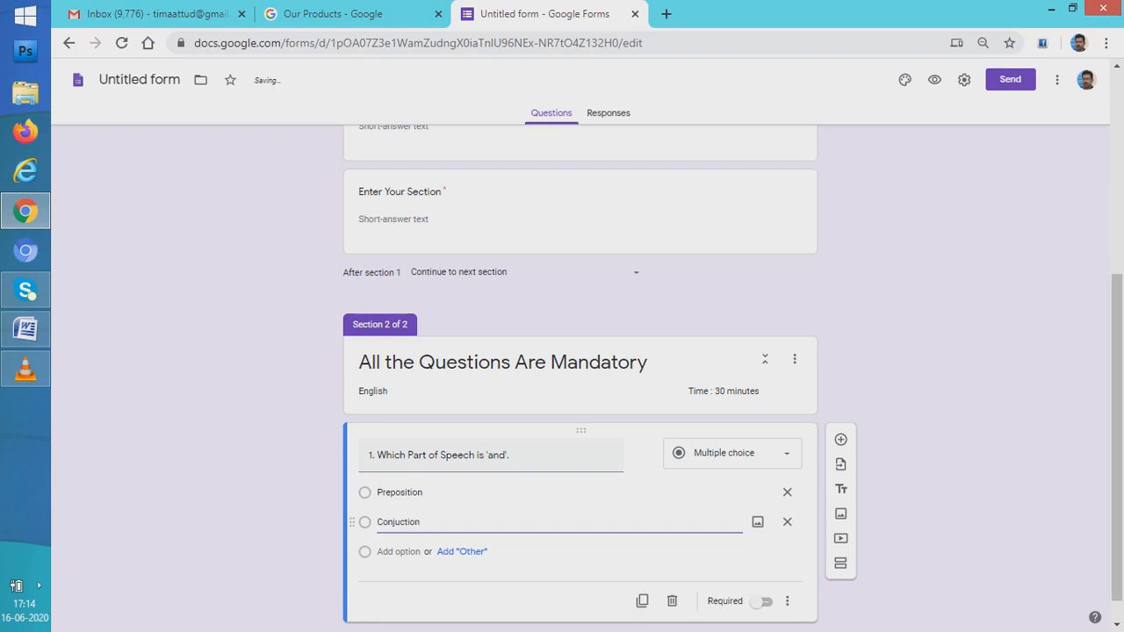
key(Return)
text(Noun)
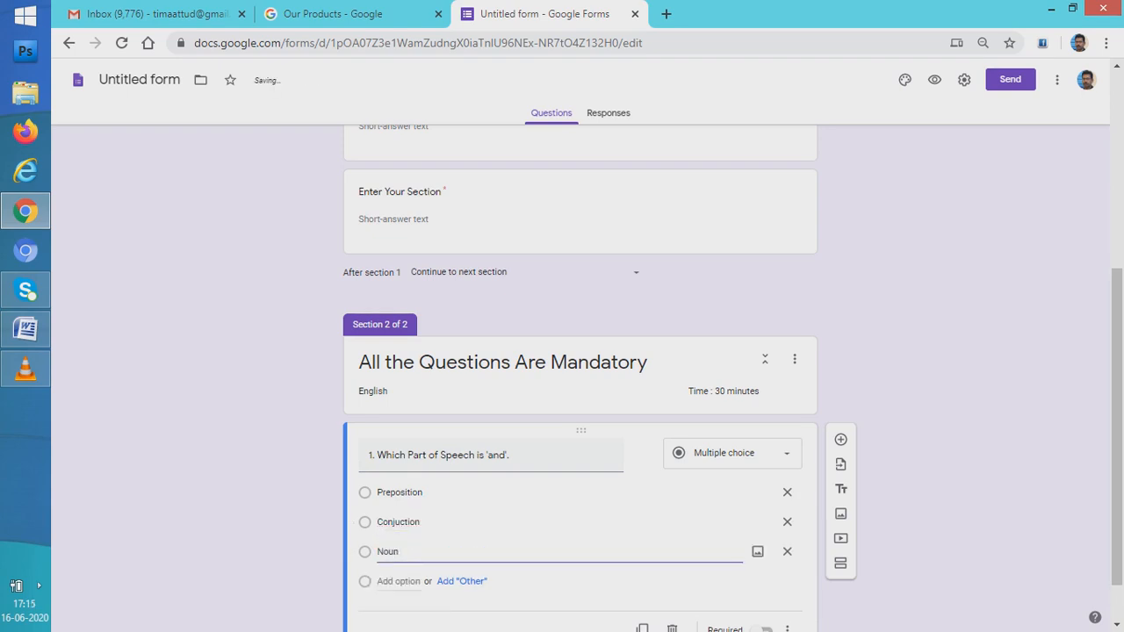
key(Return)
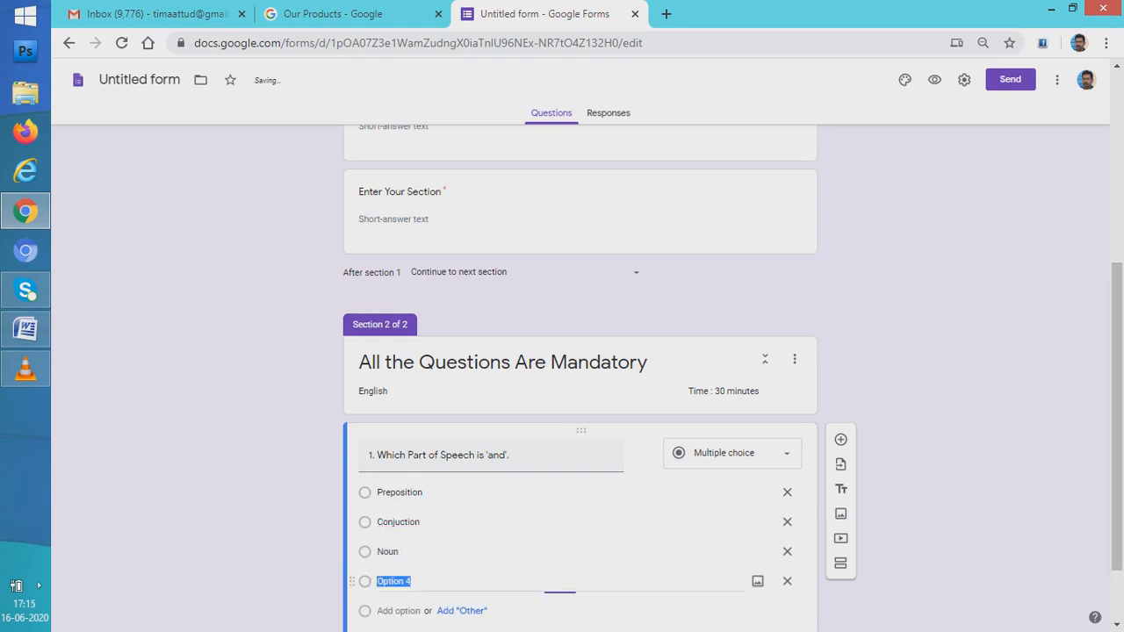
text(Pronoun)
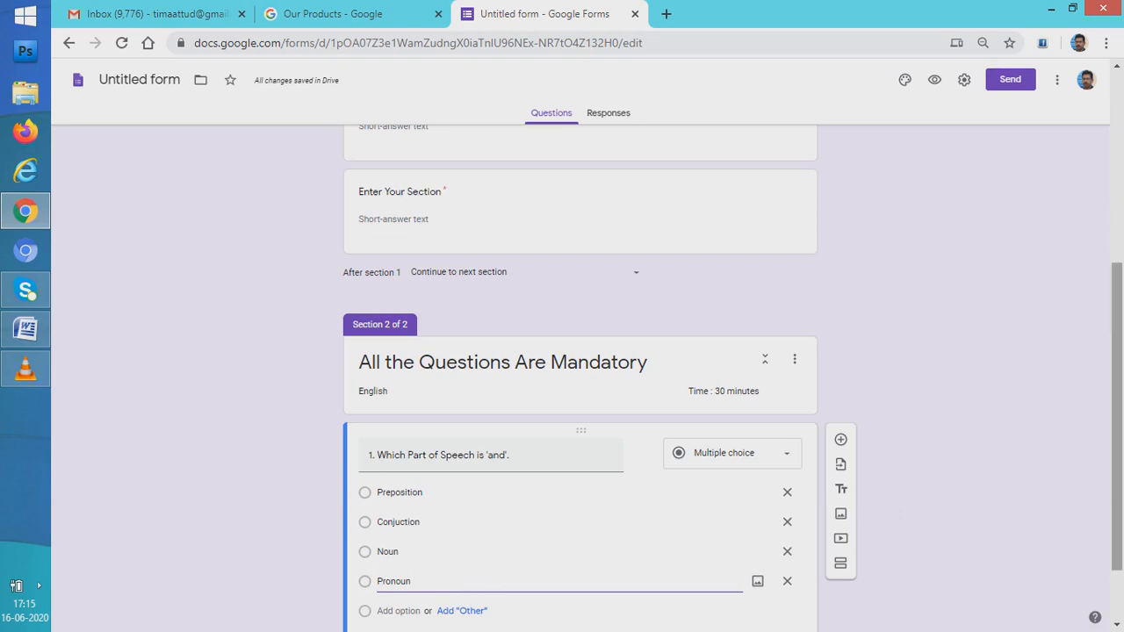
scroll(579, 351, down, 1)
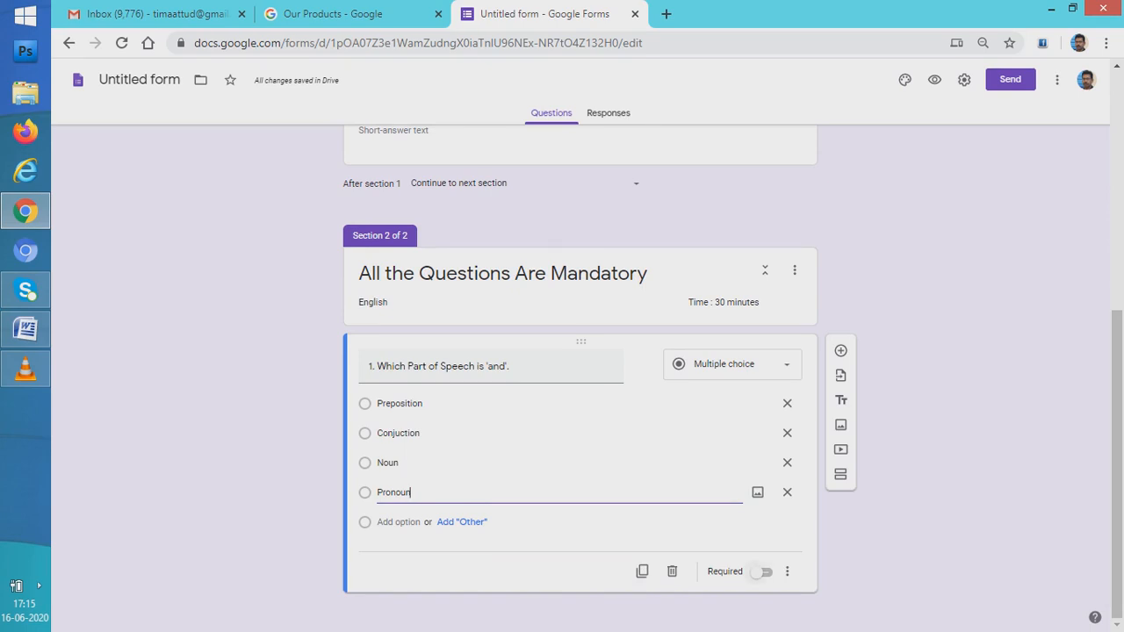
click(763, 571)
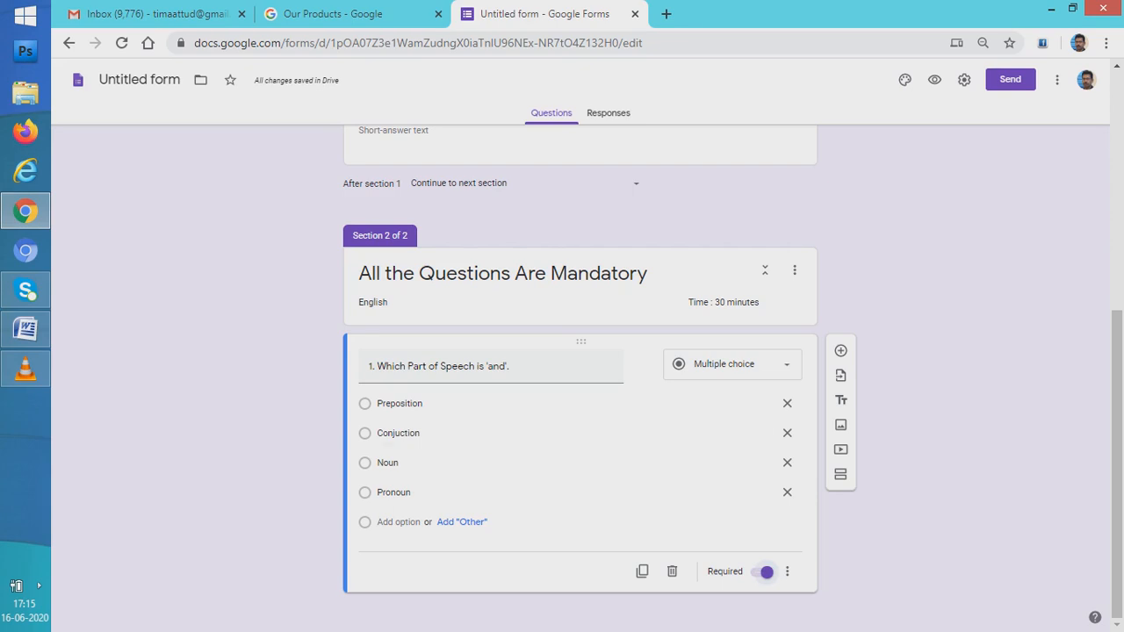
Switch on Make this a quiz in the form's Quizzes settings and save.
click(964, 80)
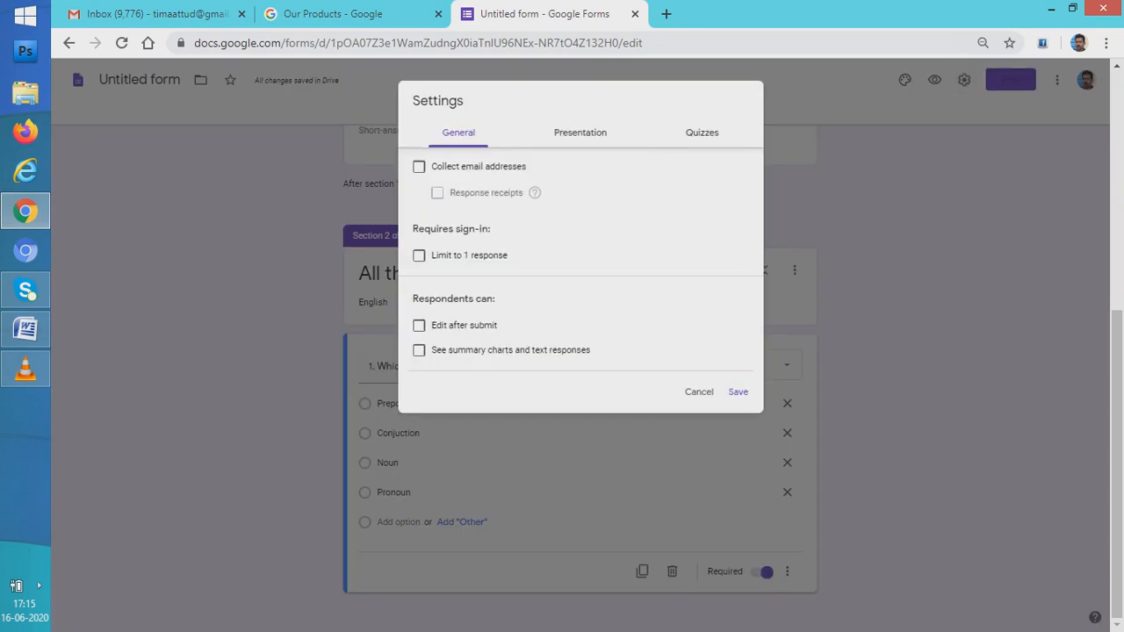
click(701, 133)
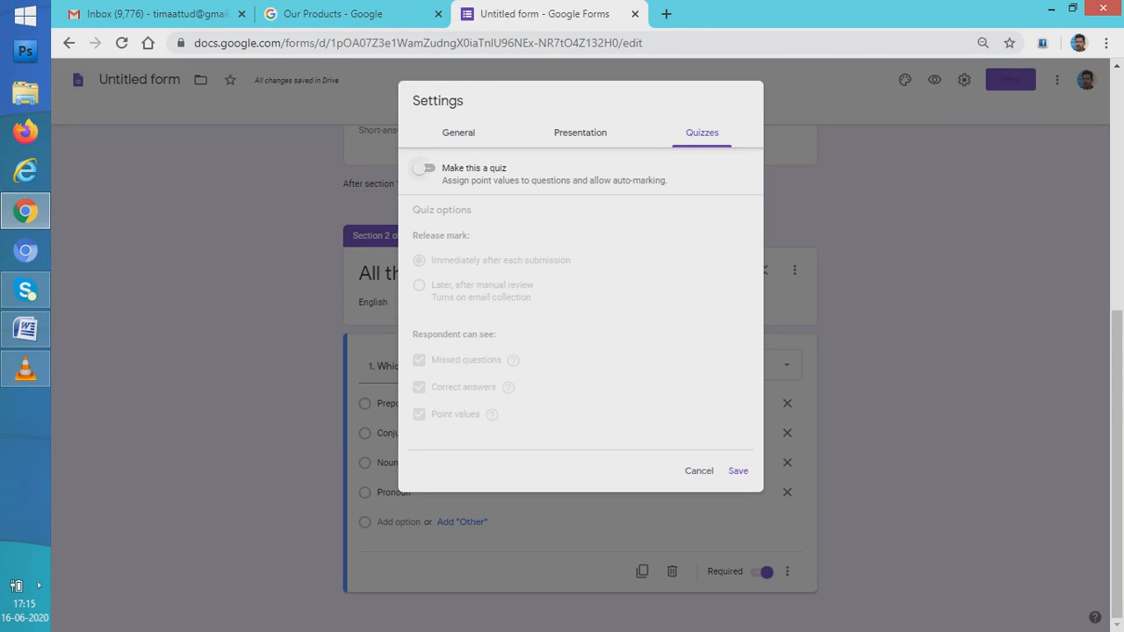
click(425, 167)
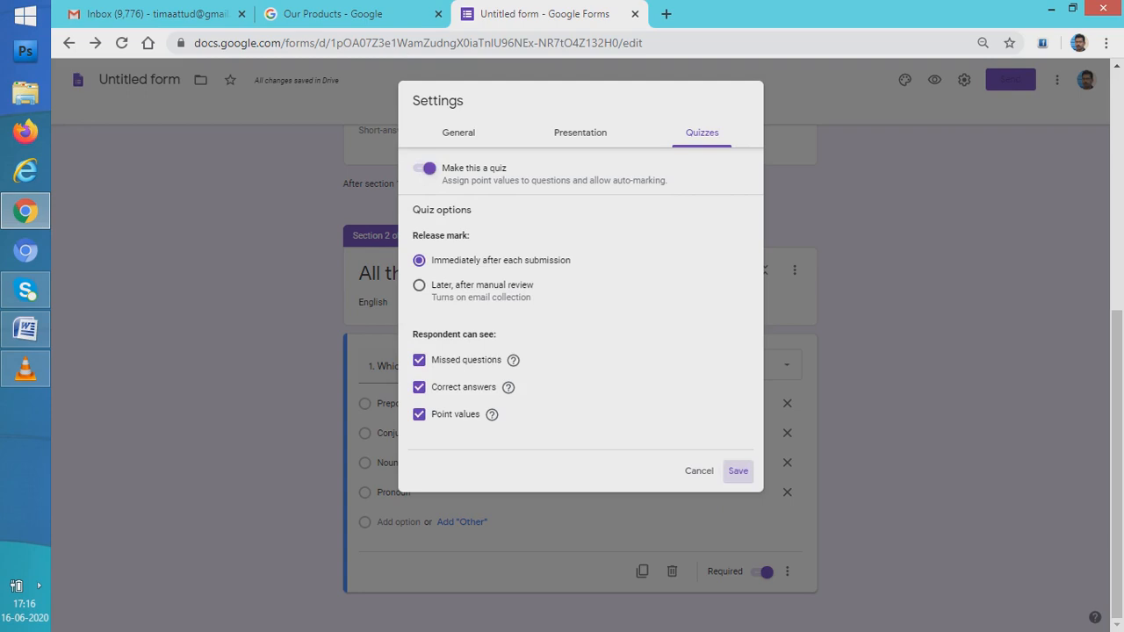
click(738, 471)
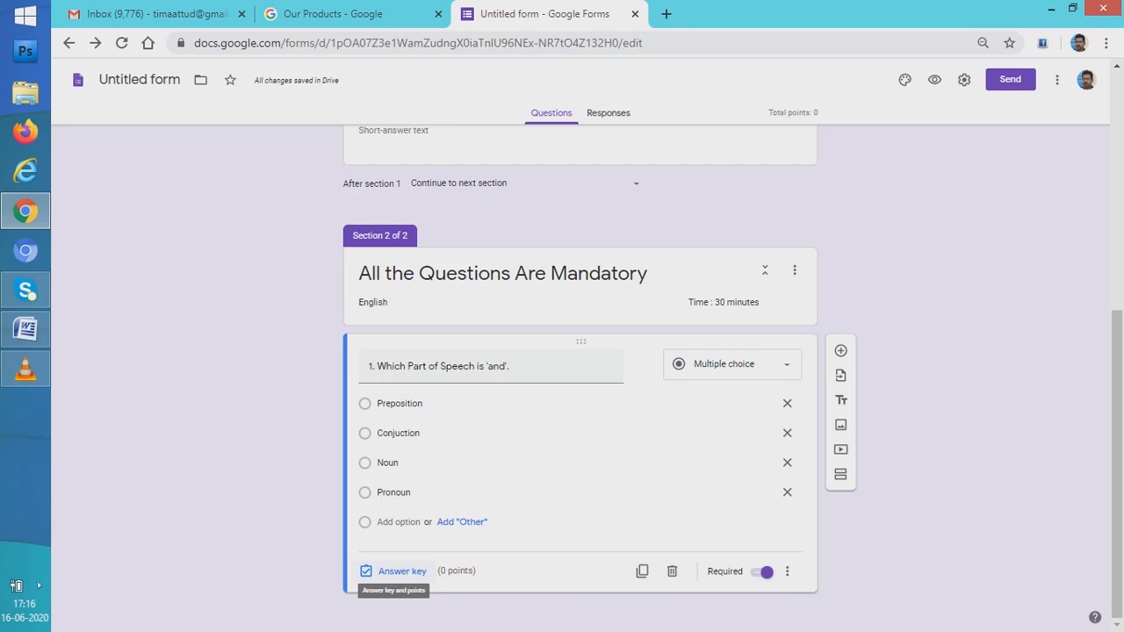
Set Conjuction as question 1's correct answer, worth 1 point.
click(393, 571)
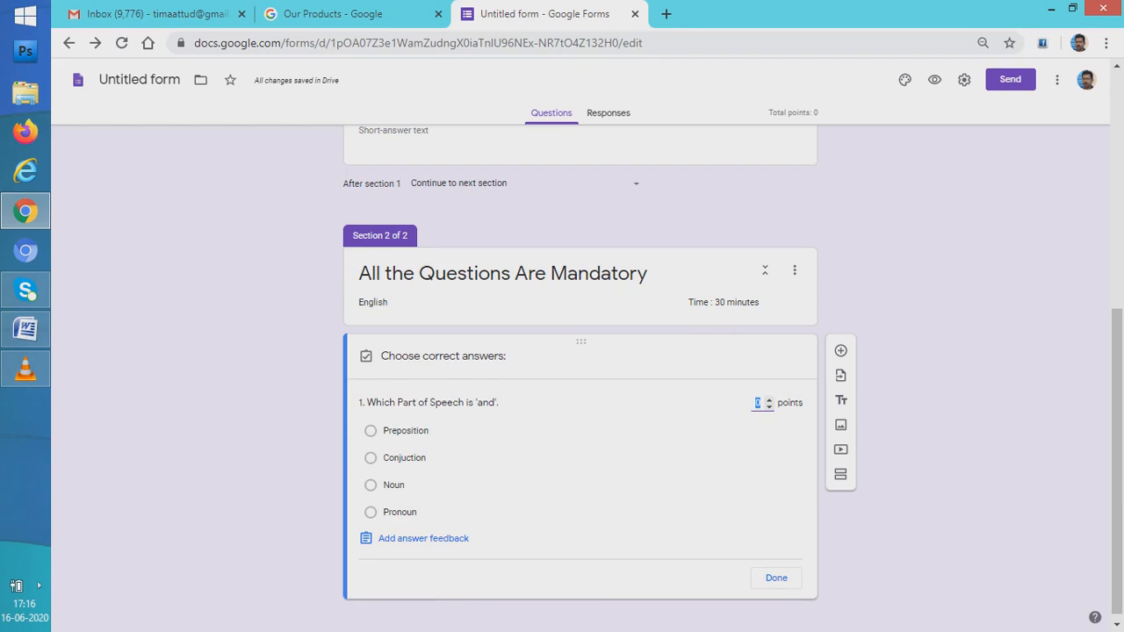
click(371, 457)
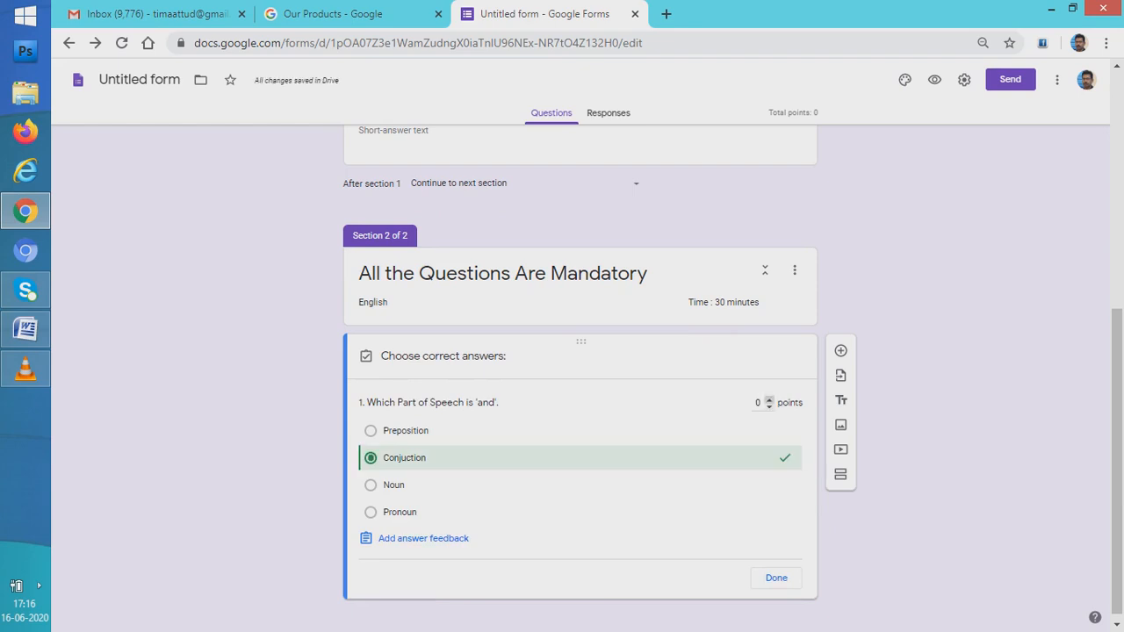
click(769, 399)
click(776, 577)
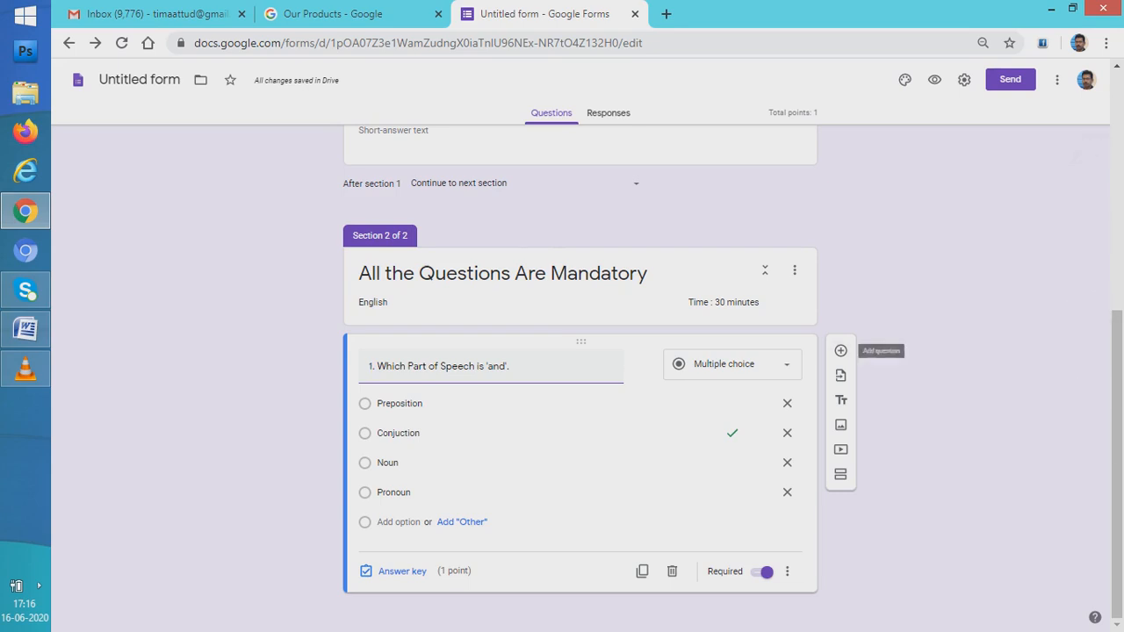
Add a new blank question and bring up its Insert image dialog.
click(840, 350)
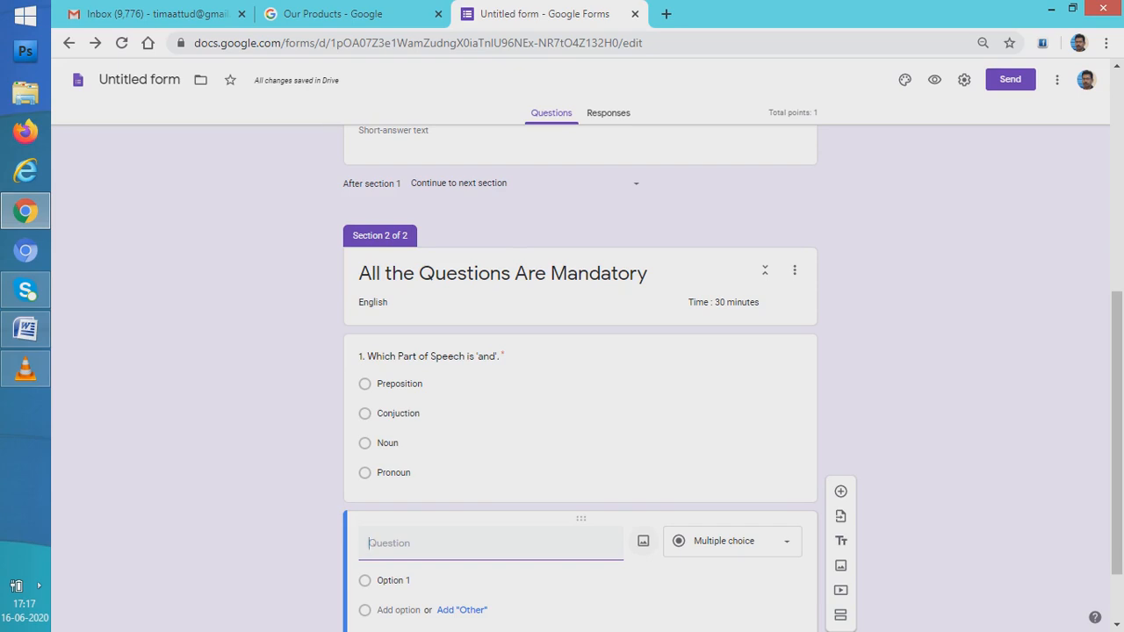
click(642, 541)
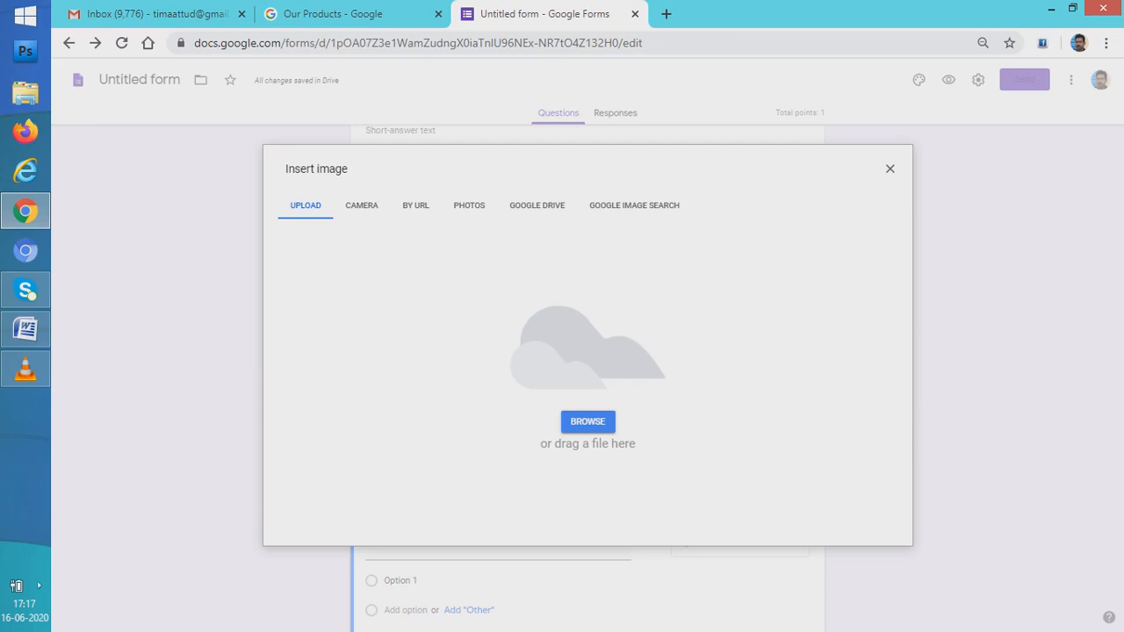
Browse the computer for an image from the Insert image Upload tab.
click(588, 421)
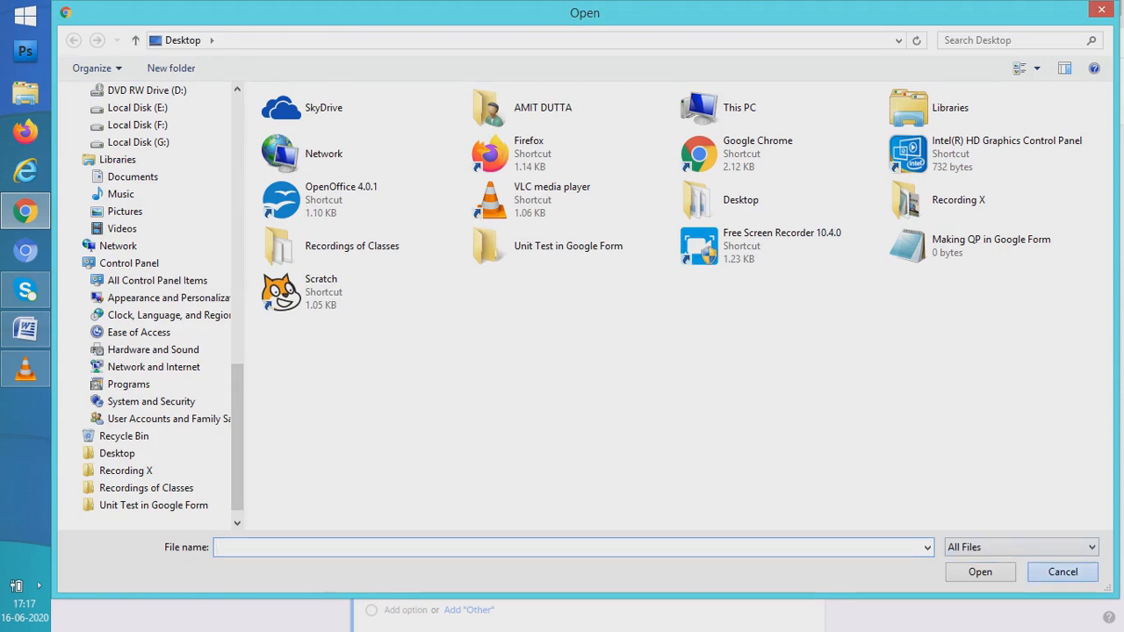
Cancel the file Open dialog without choosing an image, then minimize Chrome.
click(1062, 571)
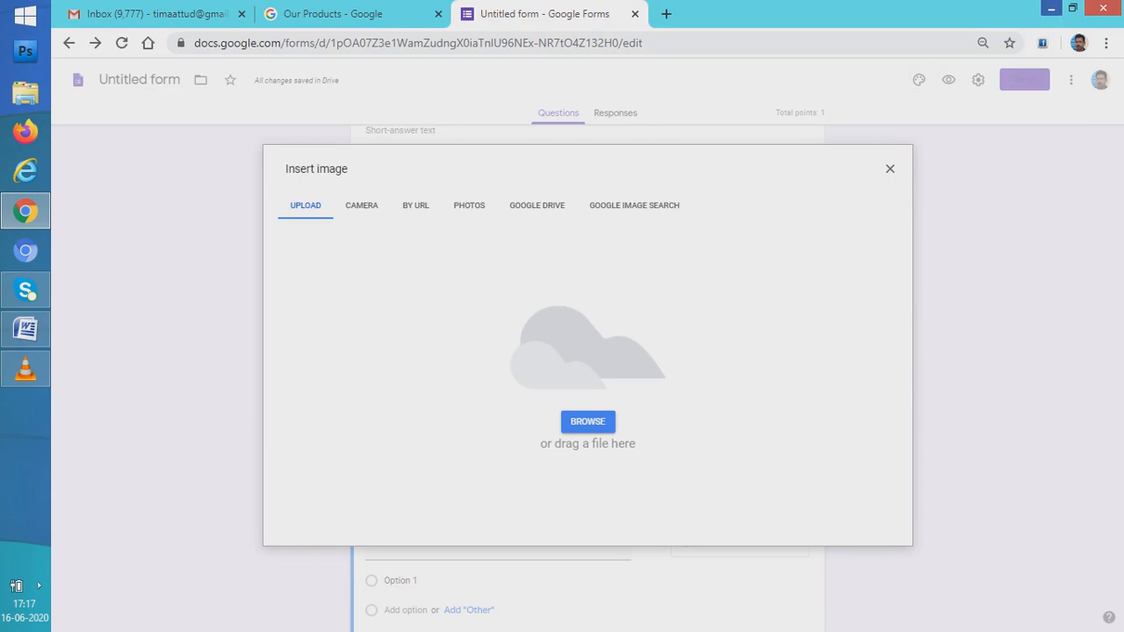
click(1051, 8)
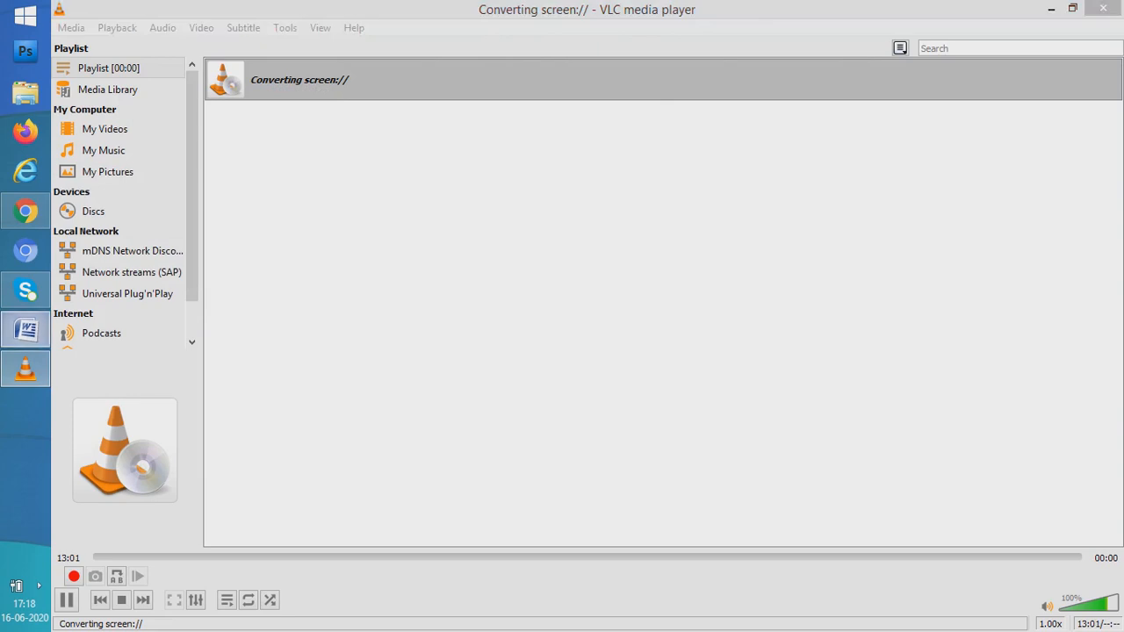
In Word's Document1, replace the partial text with '(a + b ) 2' and select the 2.
click(25, 328)
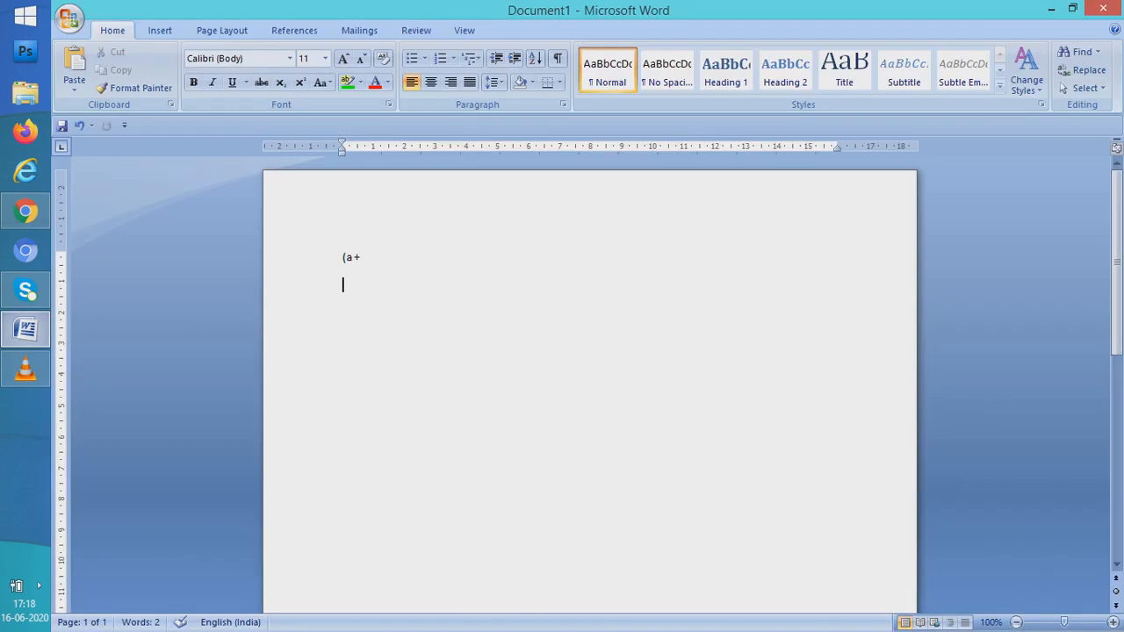
click(362, 258)
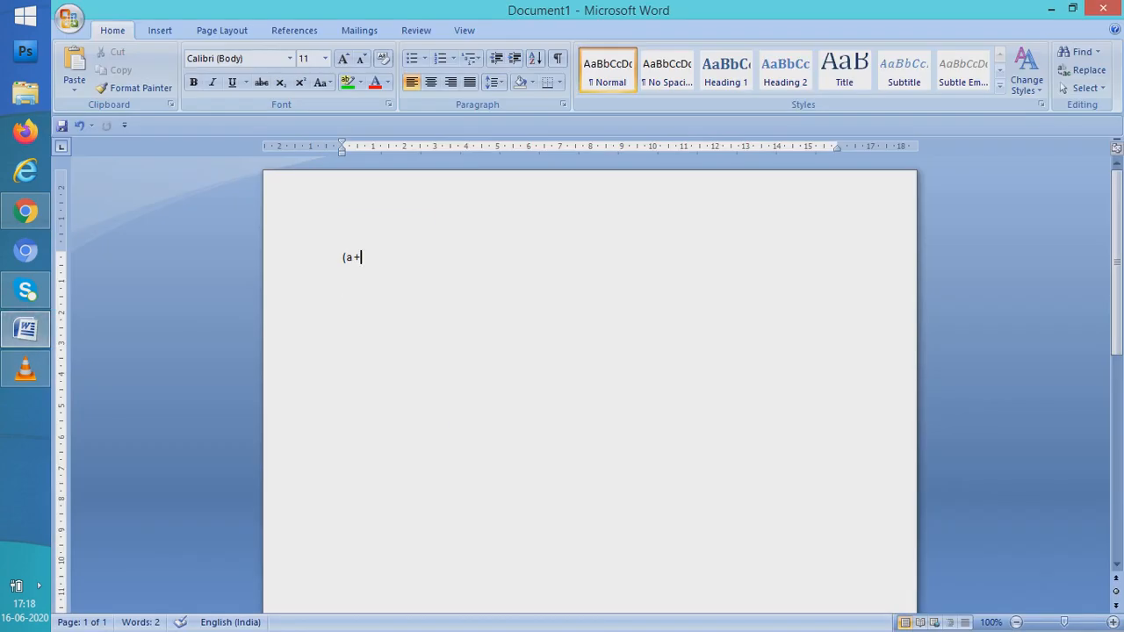
key(BackSpace)
key(BackSpace)
key(BackSpace)
text((a + b ) 2)
key(shift+Left)
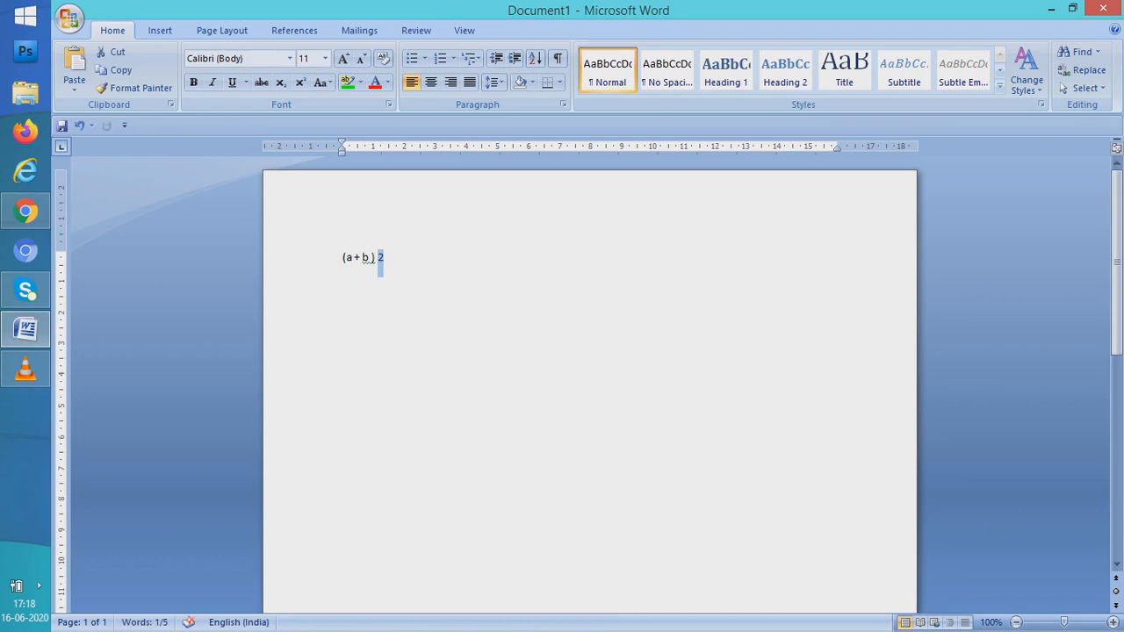
Superscript the 2, add 'is equal to -:' after it, and start a new line.
key(ctrl+shift+equal)
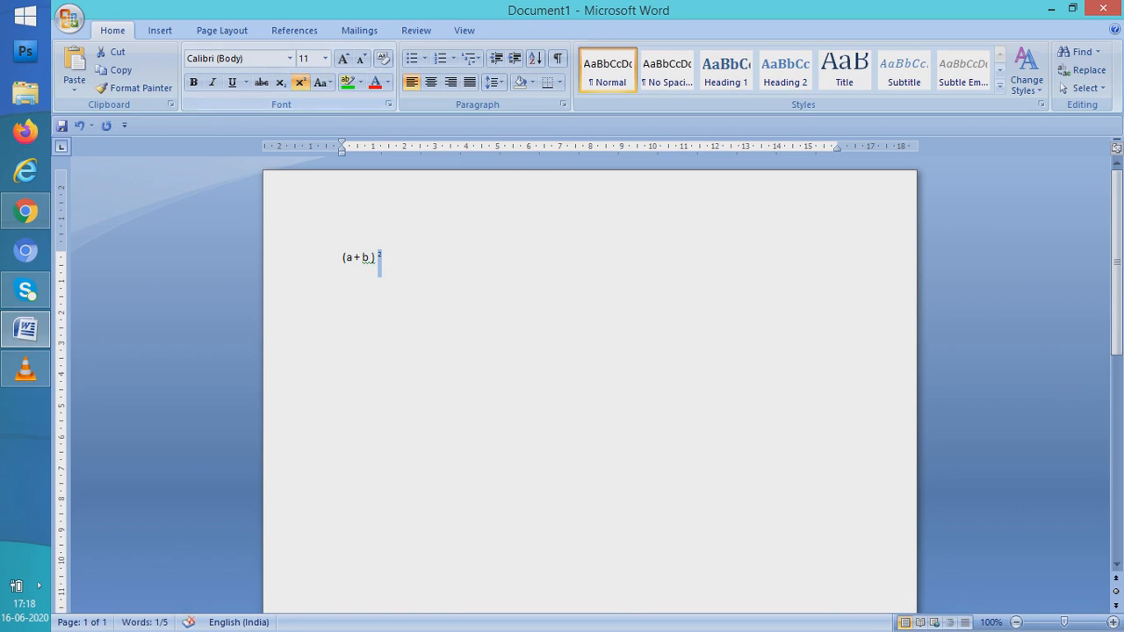
key(Right)
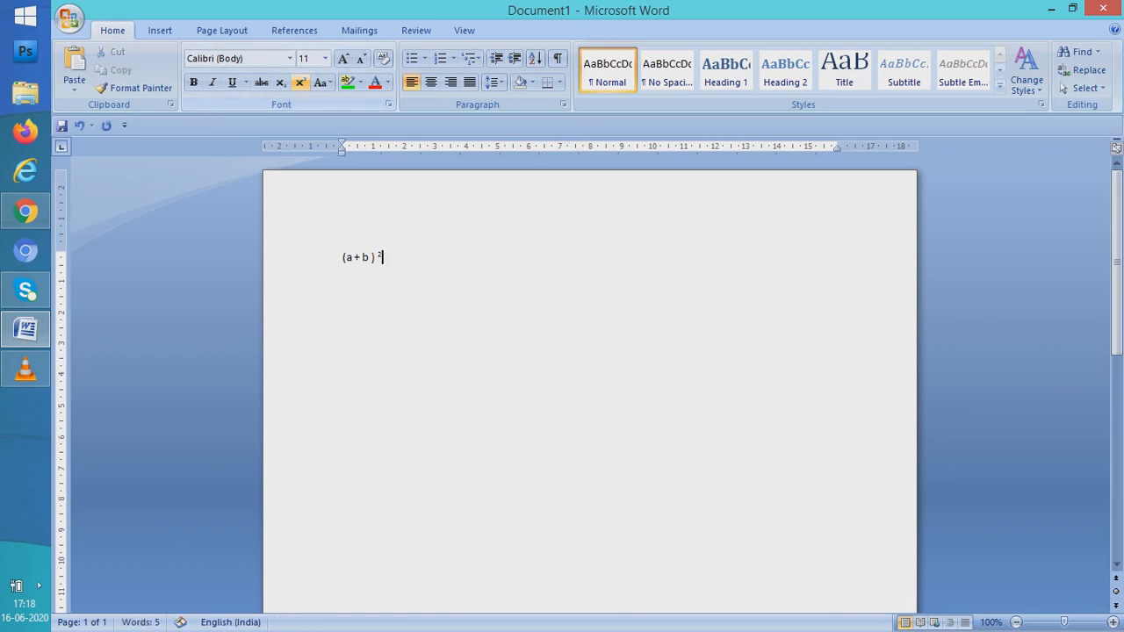
text(is equal to -)
text(:)
key(ctrl+shift+equal)
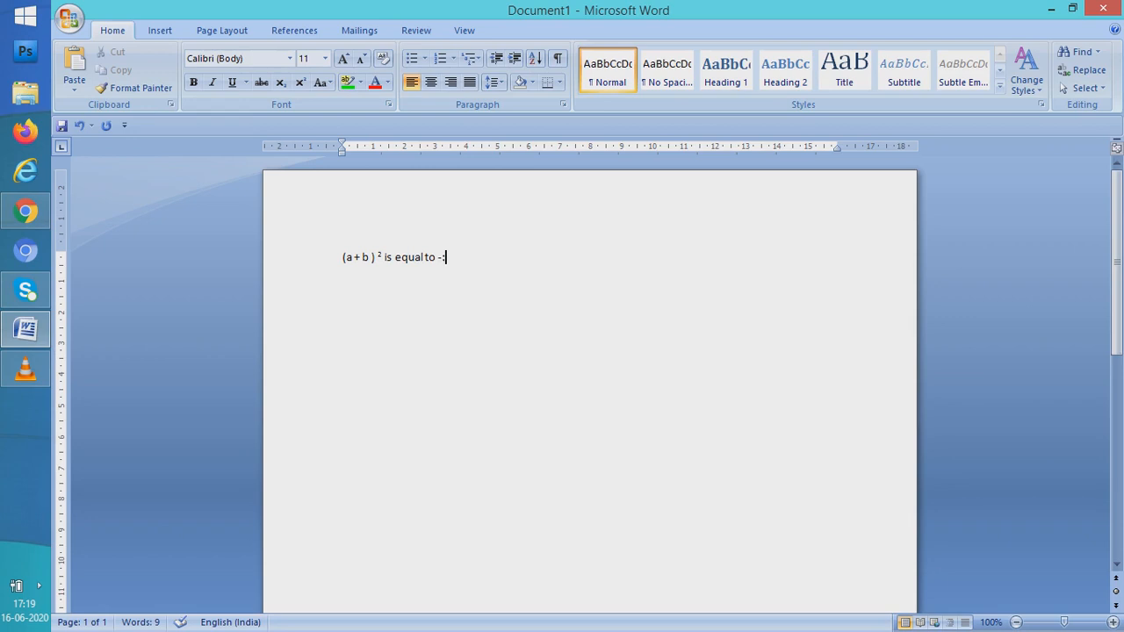
key(Return)
key(Return)
Paste the Word-window screenshot below the (a + b)² line and select it for formatting.
right_click(379, 312)
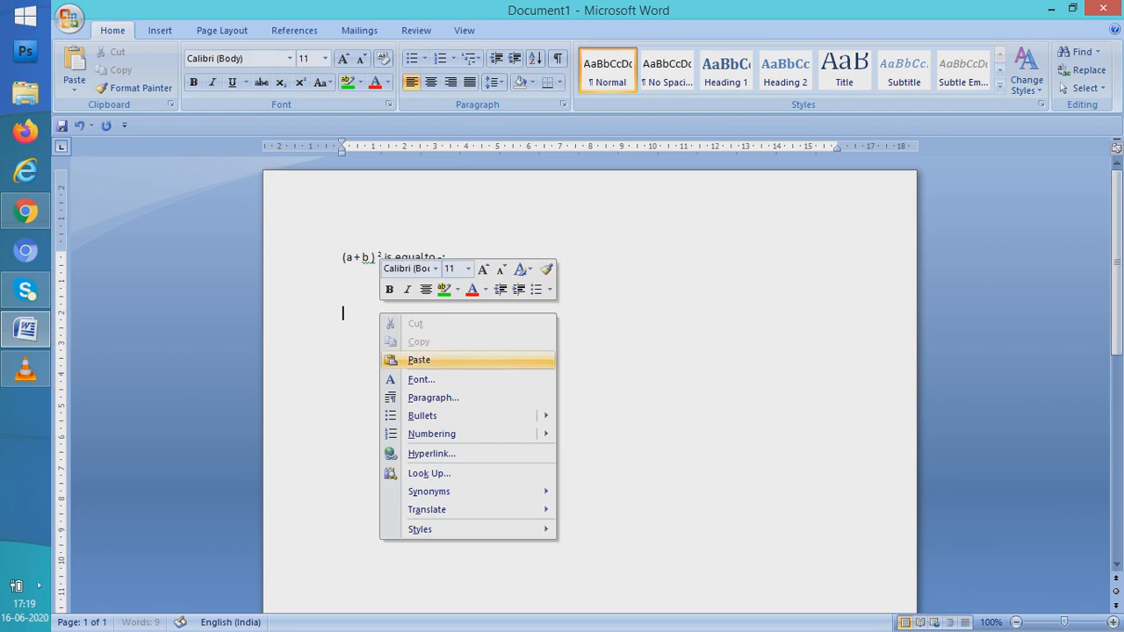
click(419, 359)
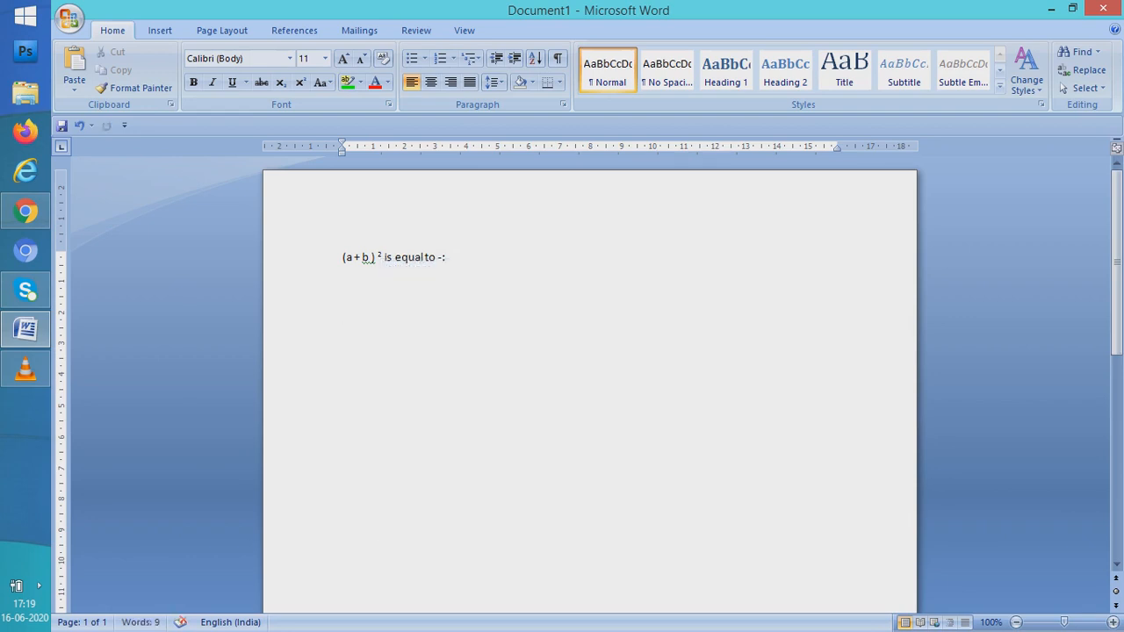
key(ctrl+v)
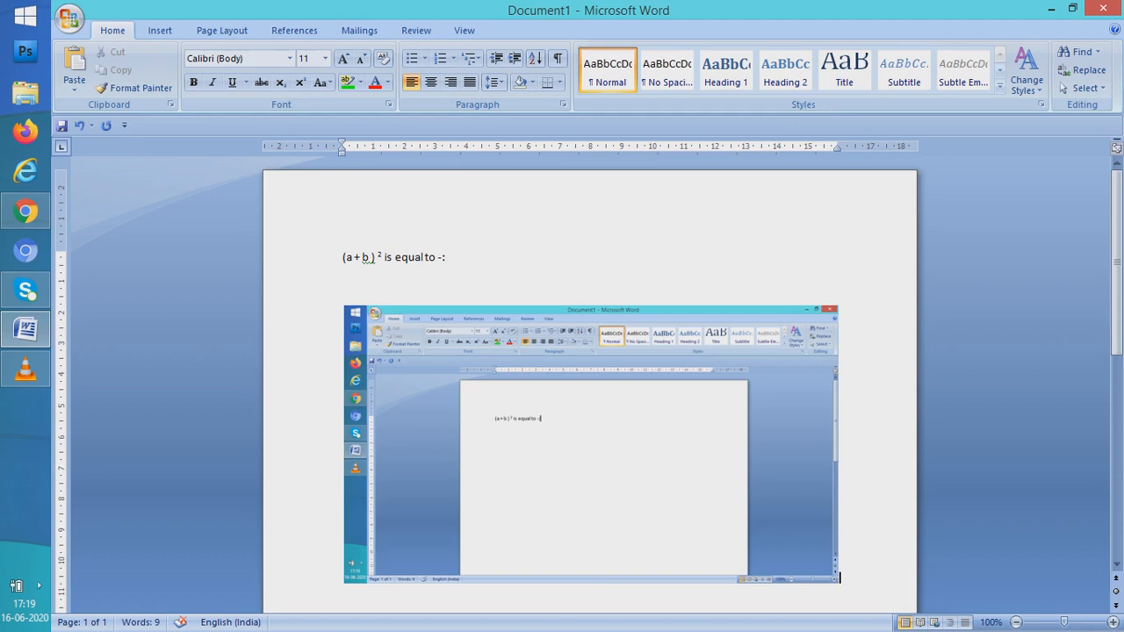
click(590, 444)
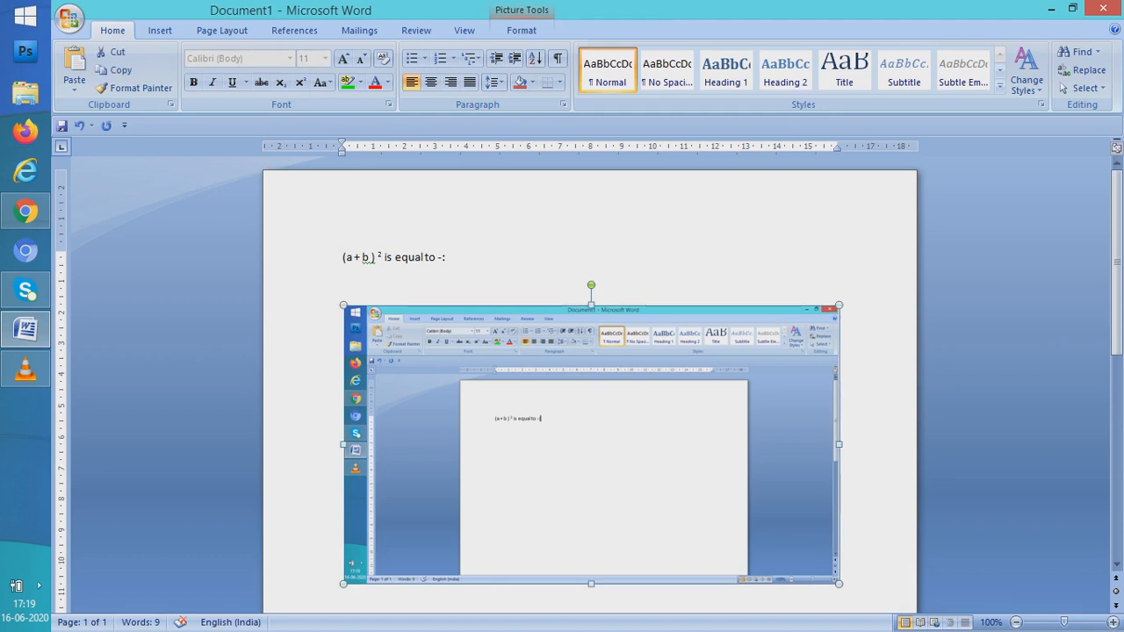
click(446, 257)
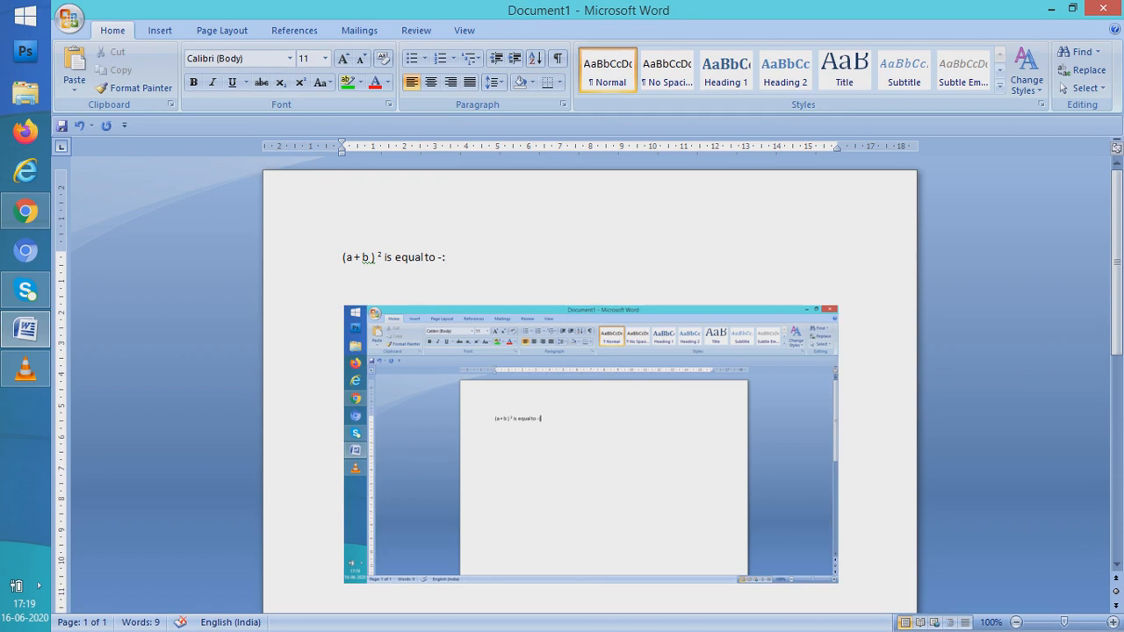
click(591, 445)
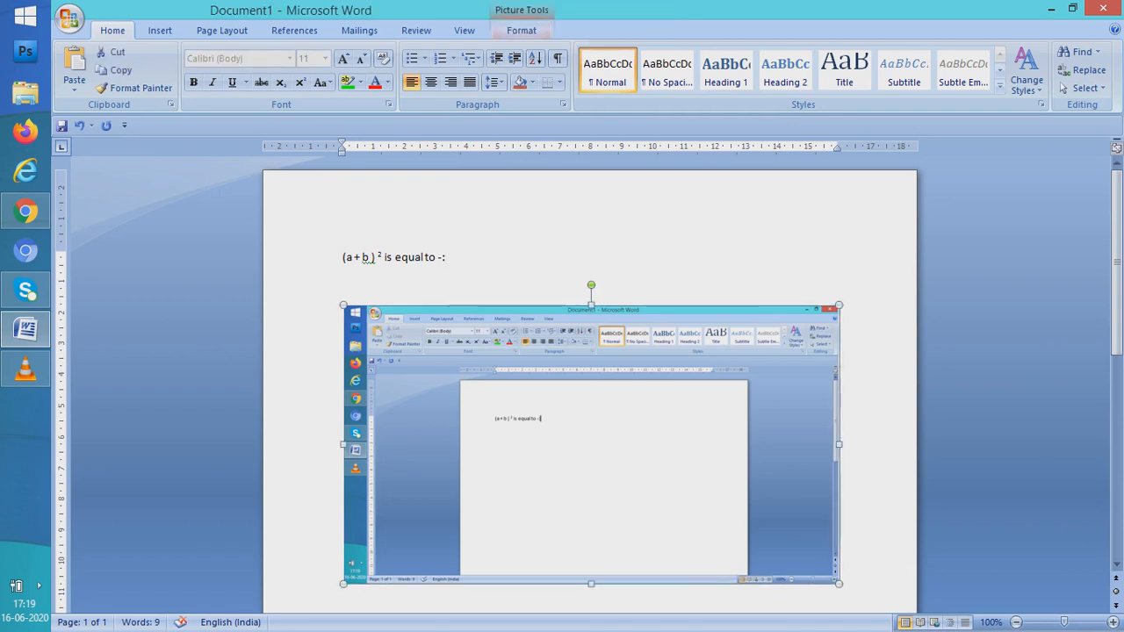
click(522, 30)
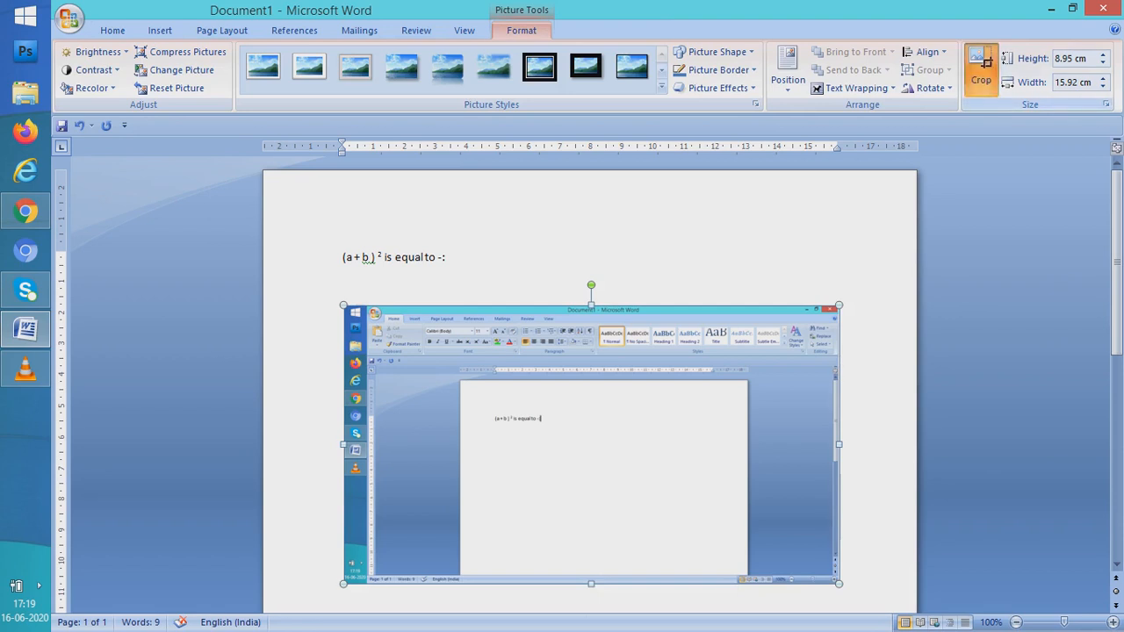
Crop the screenshot to only the equation text, about 0.79 × 1.91 cm.
click(981, 71)
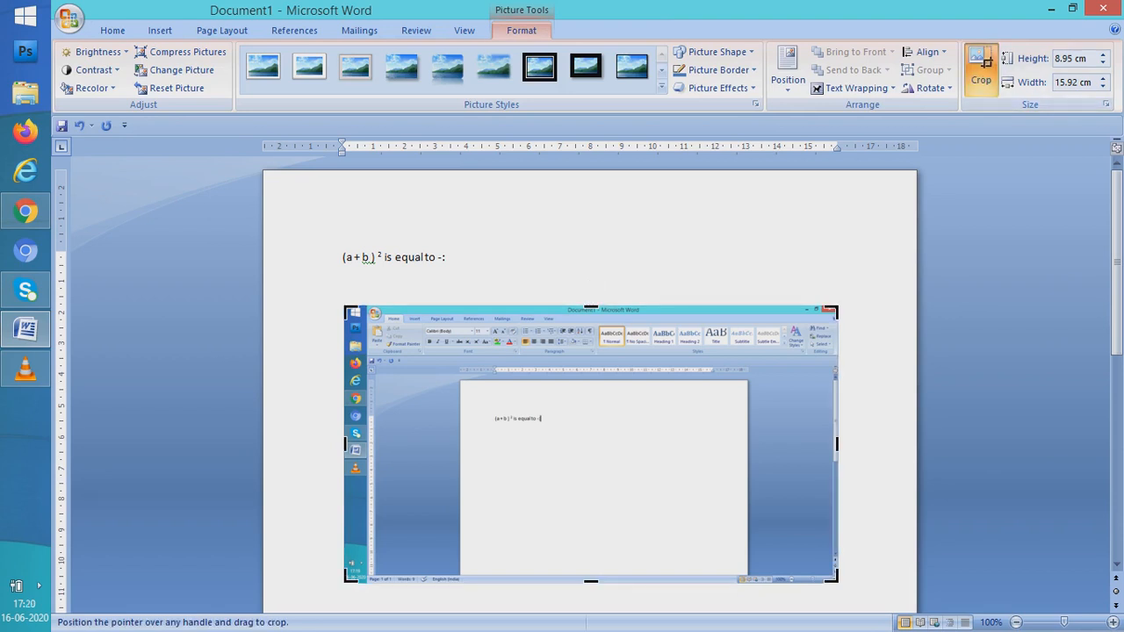
drag(345, 307, 489, 406)
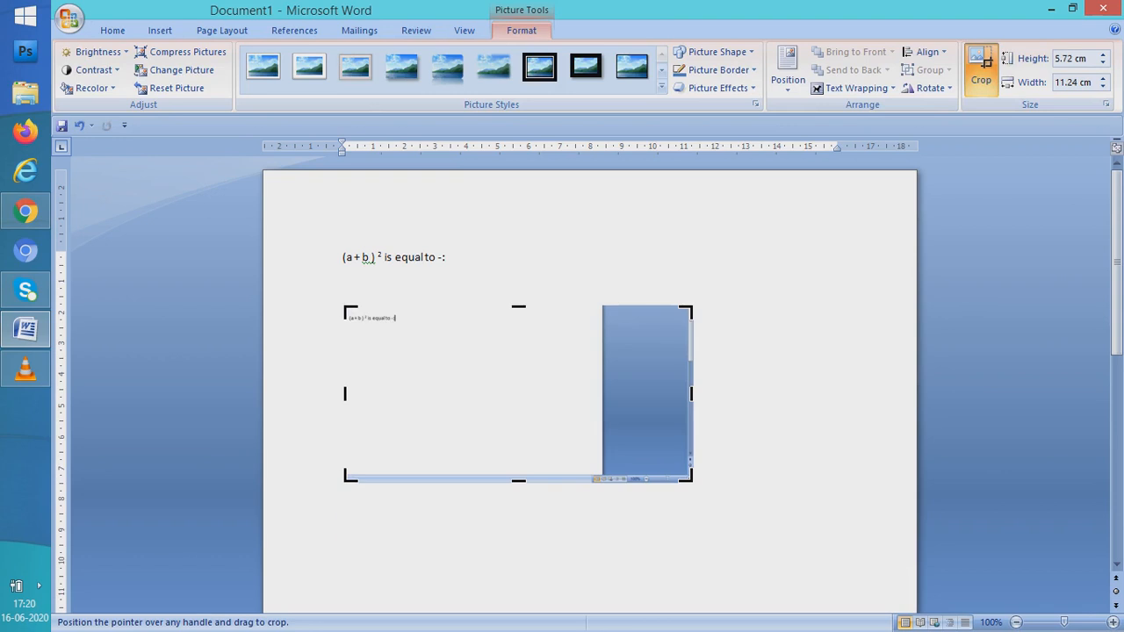
drag(690, 480, 402, 328)
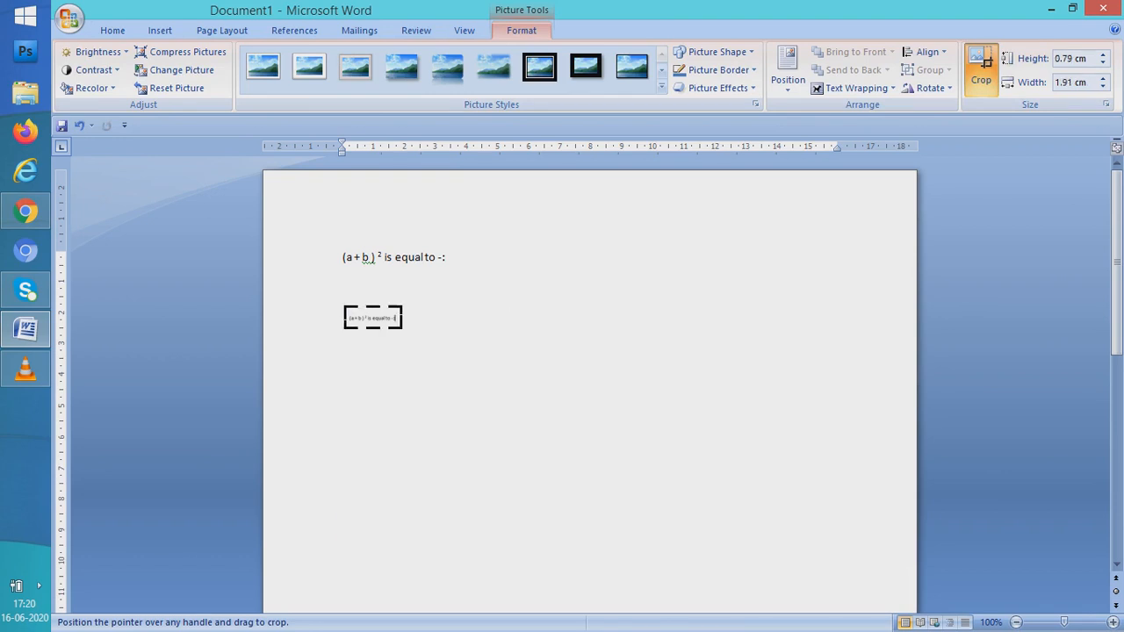
click(405, 324)
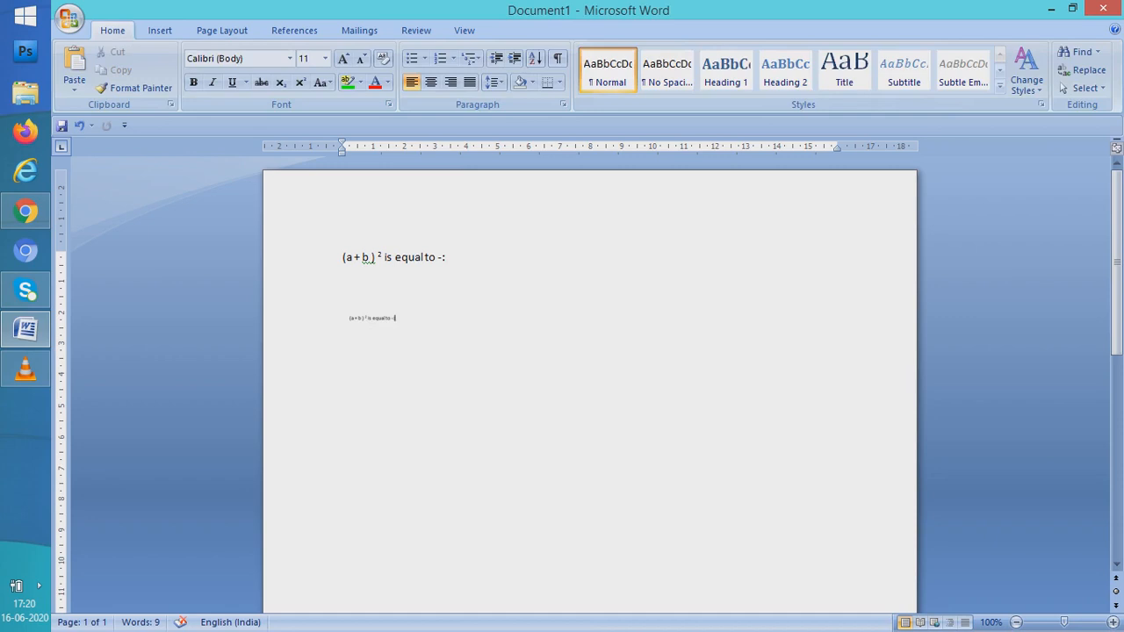
click(379, 319)
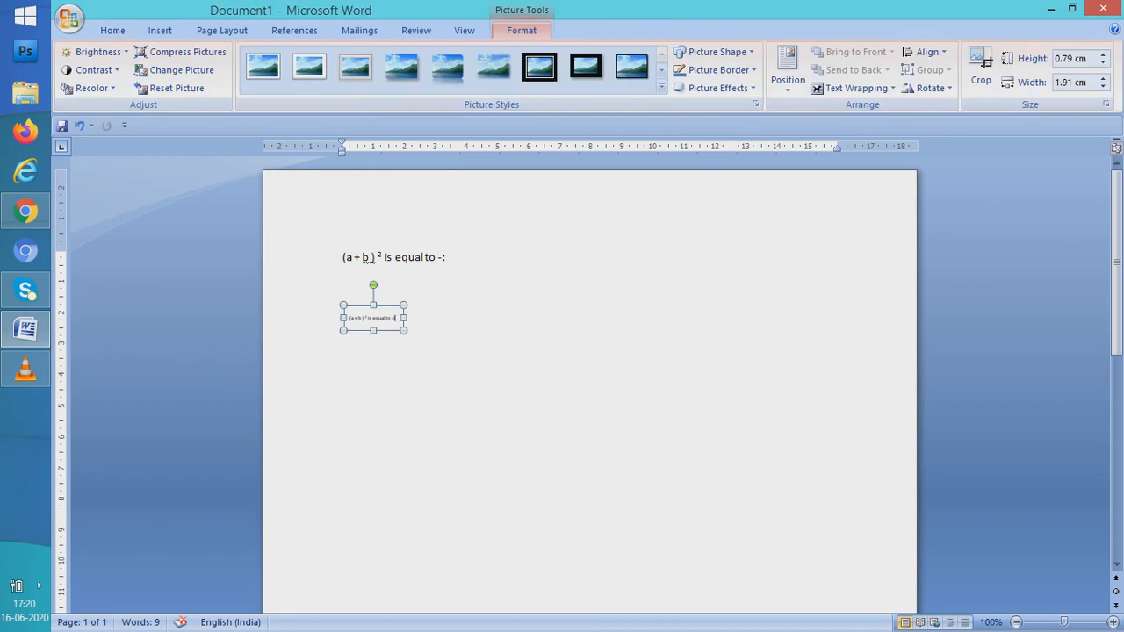
Search Windows for 'picture manager' and launch Microsoft Office Picture Manager.
key(super+s)
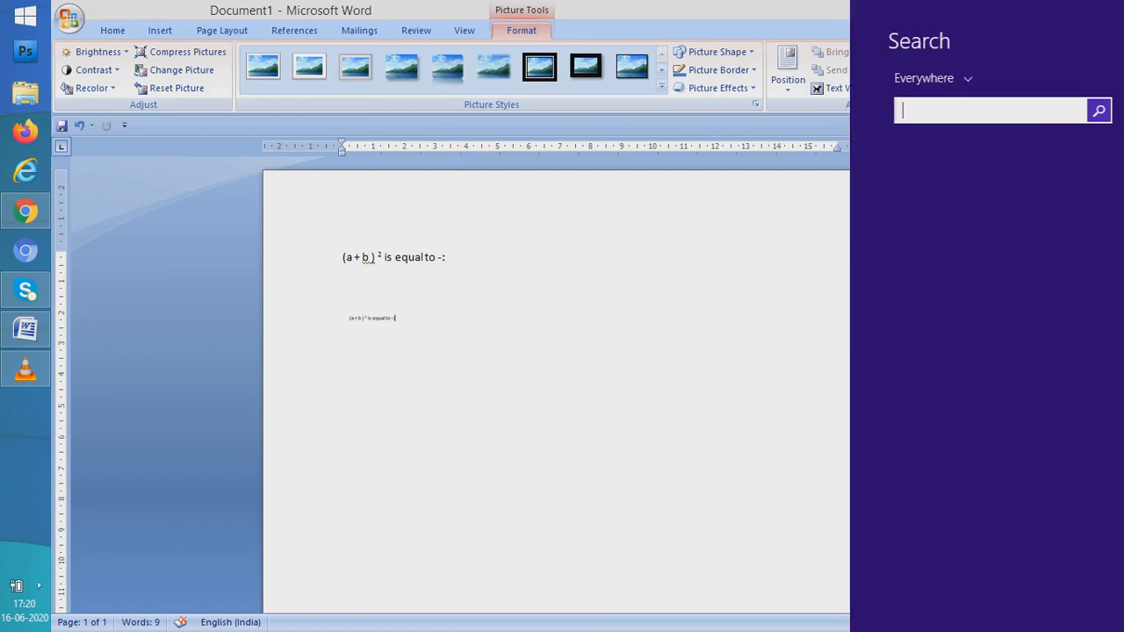
text(pictu)
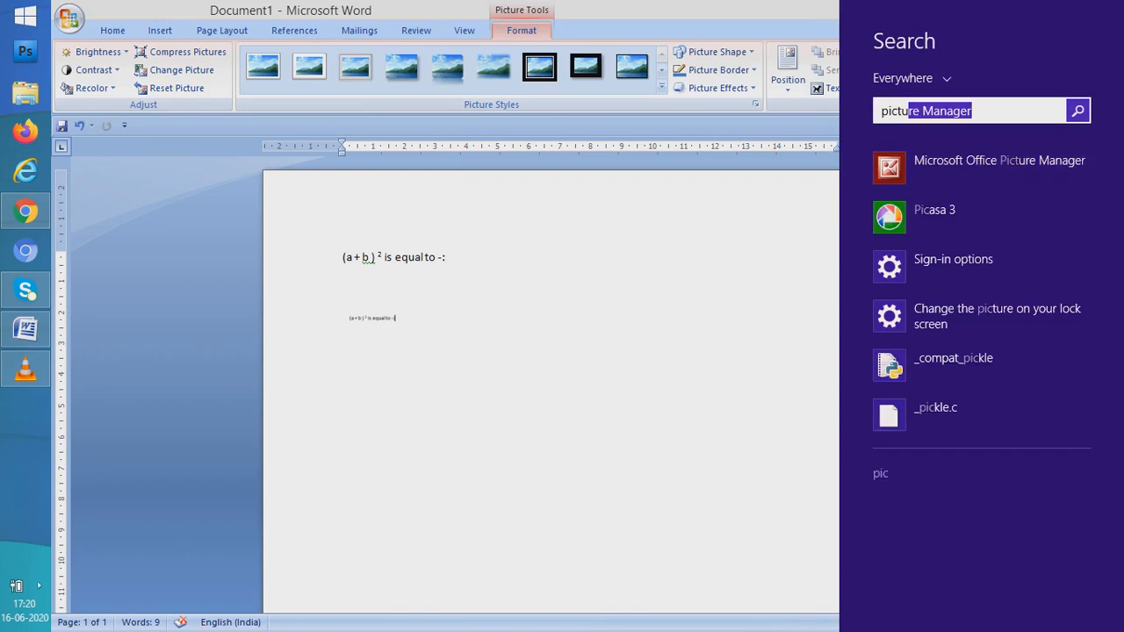
text(re manager)
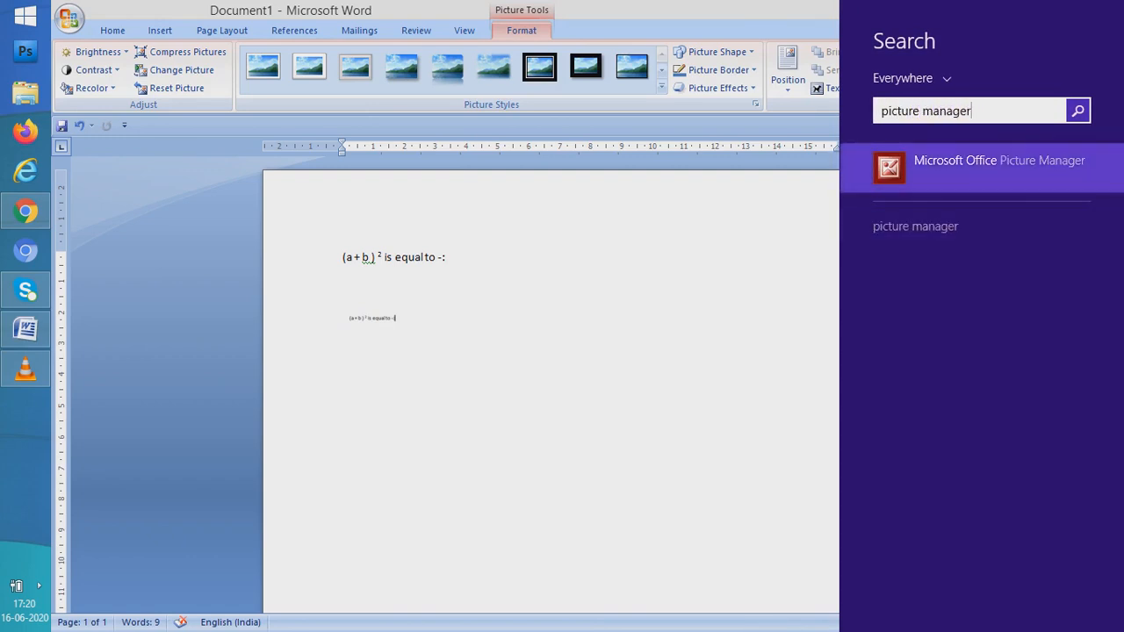
key(Return)
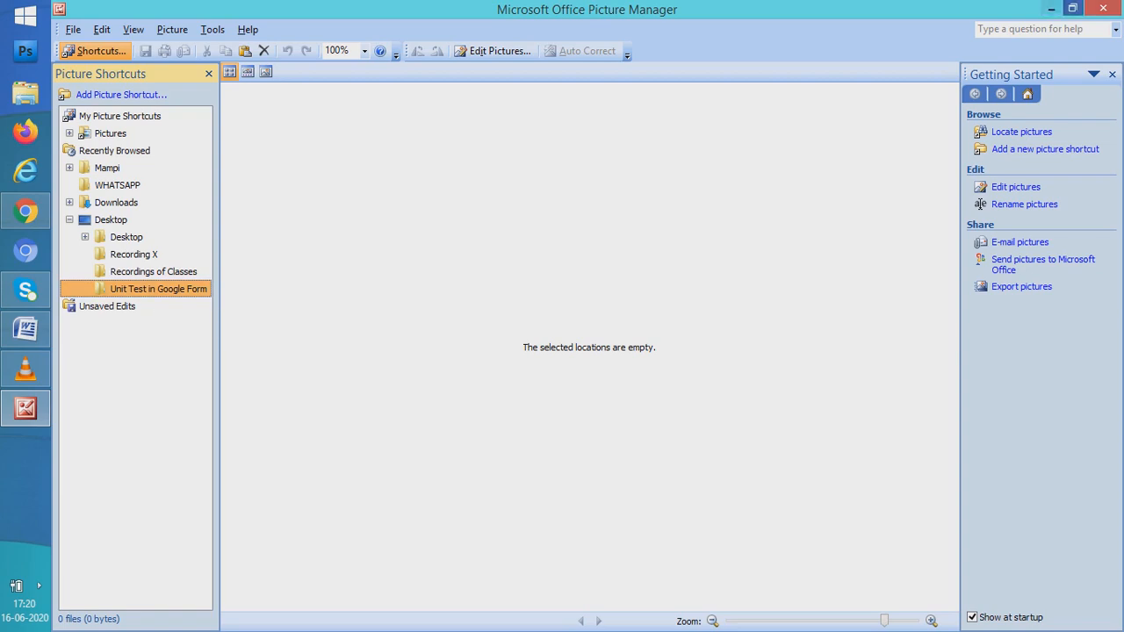
Move Picture Manager aside and copy the cropped equation picture out of Word.
click(1072, 8)
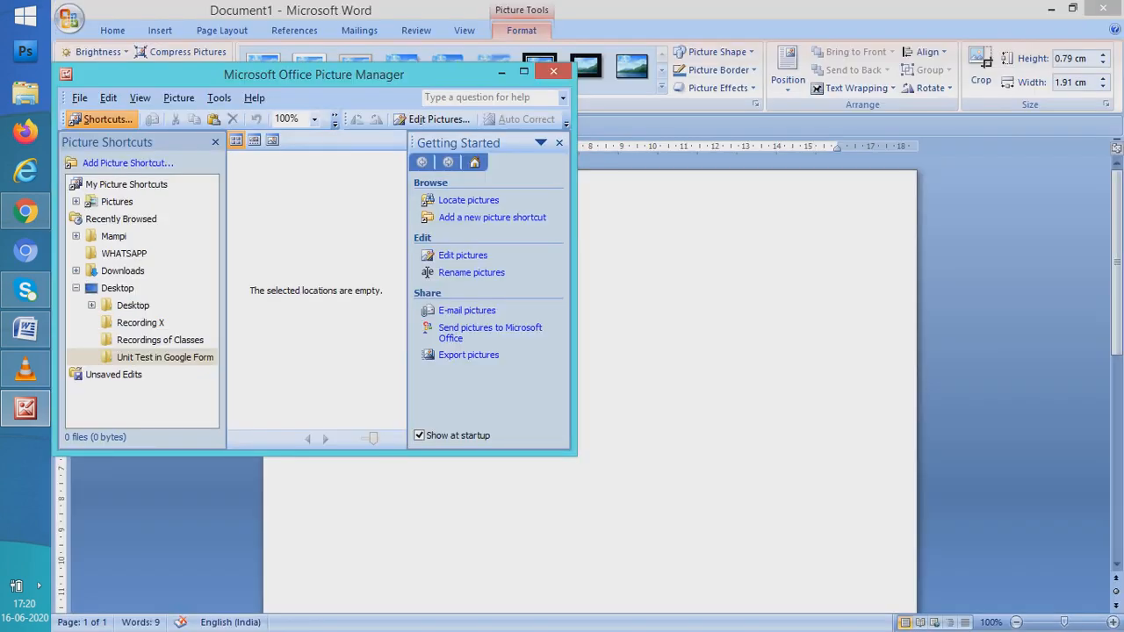
drag(351, 73, 774, 90)
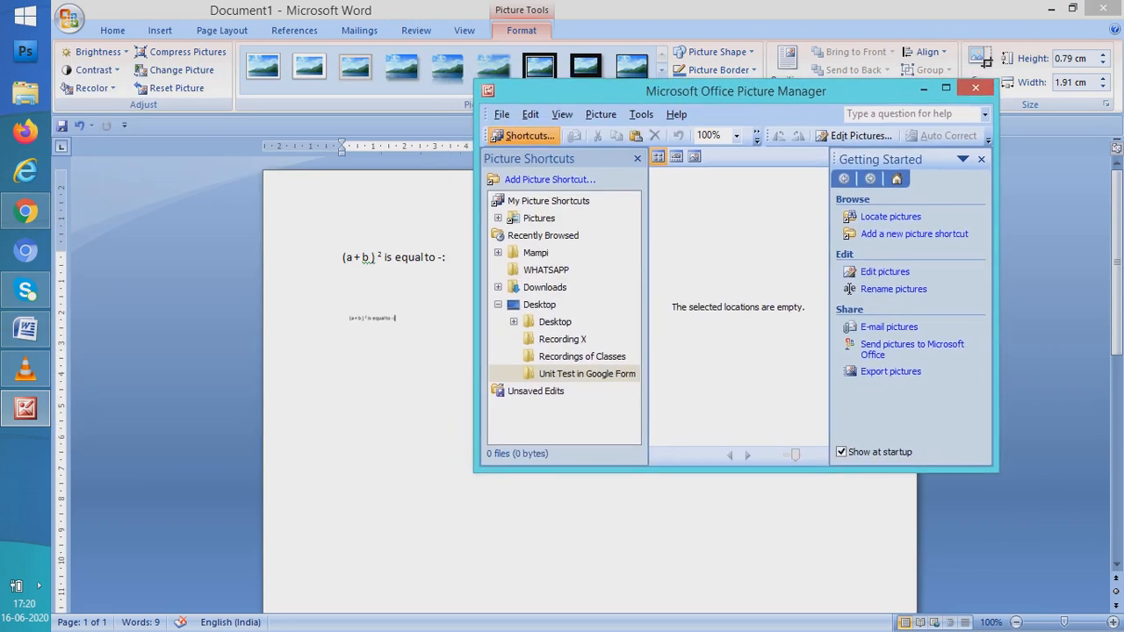
click(923, 88)
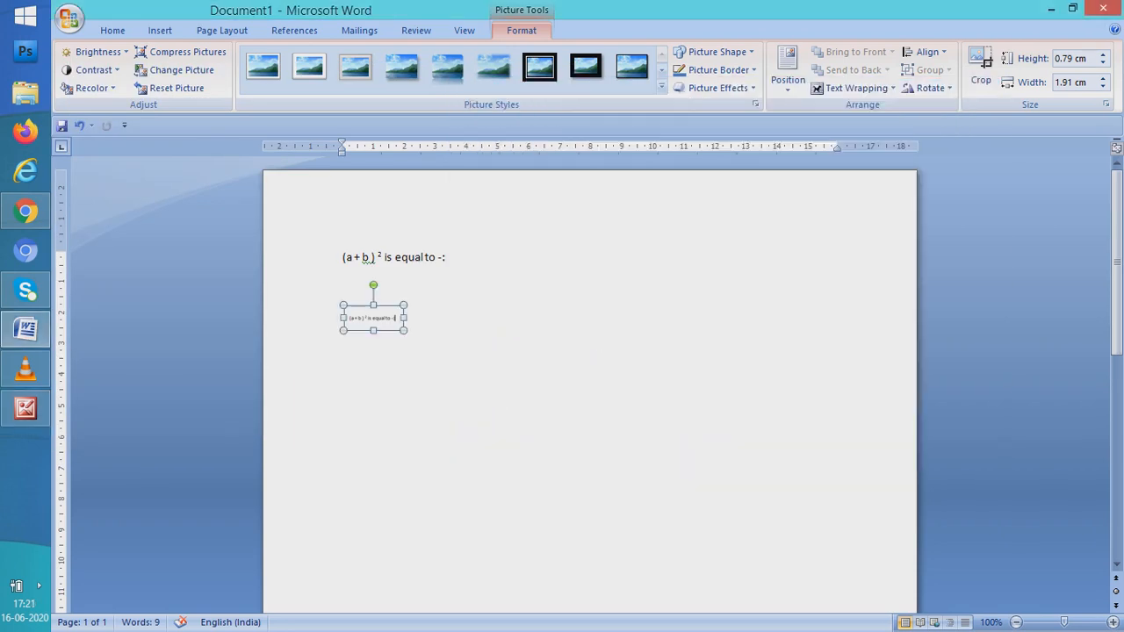
right_click(364, 303)
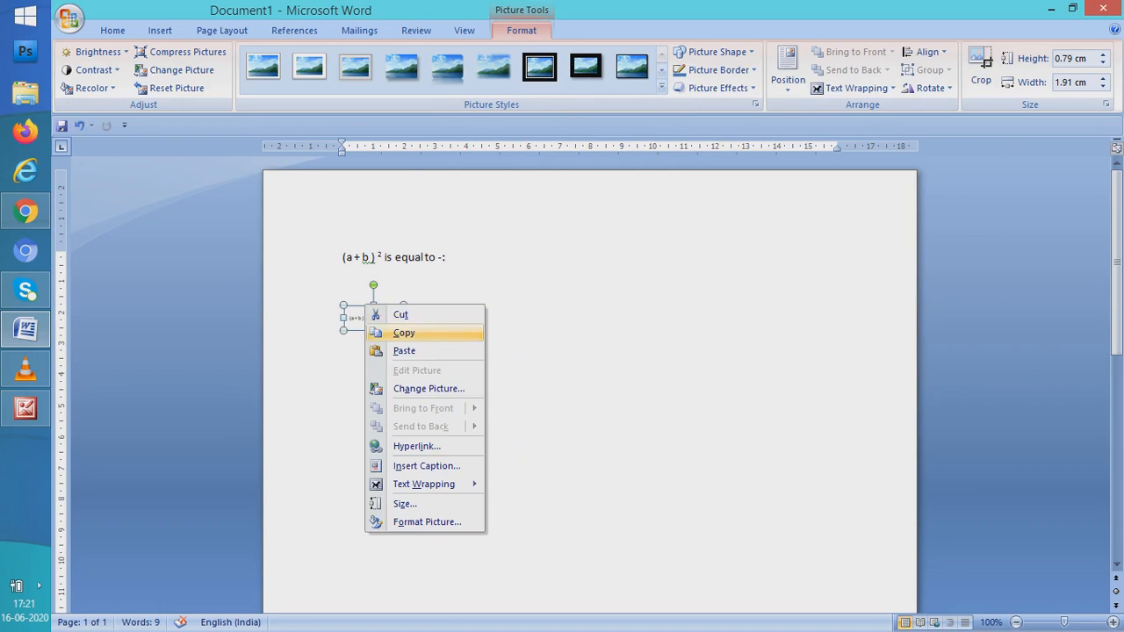
click(404, 333)
right_click(373, 310)
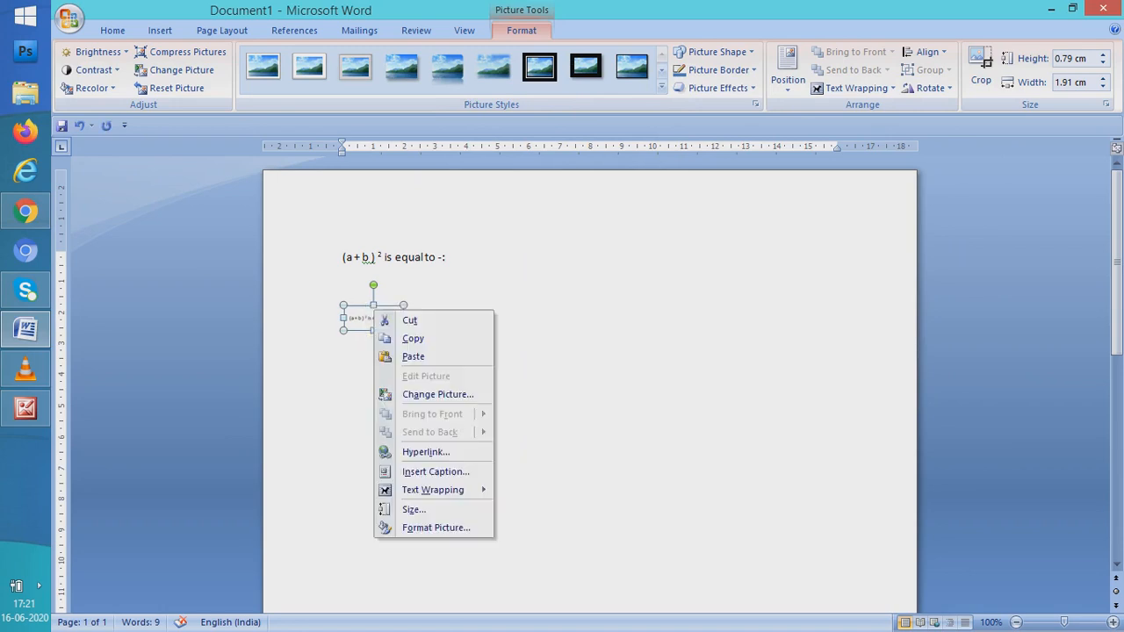
click(409, 321)
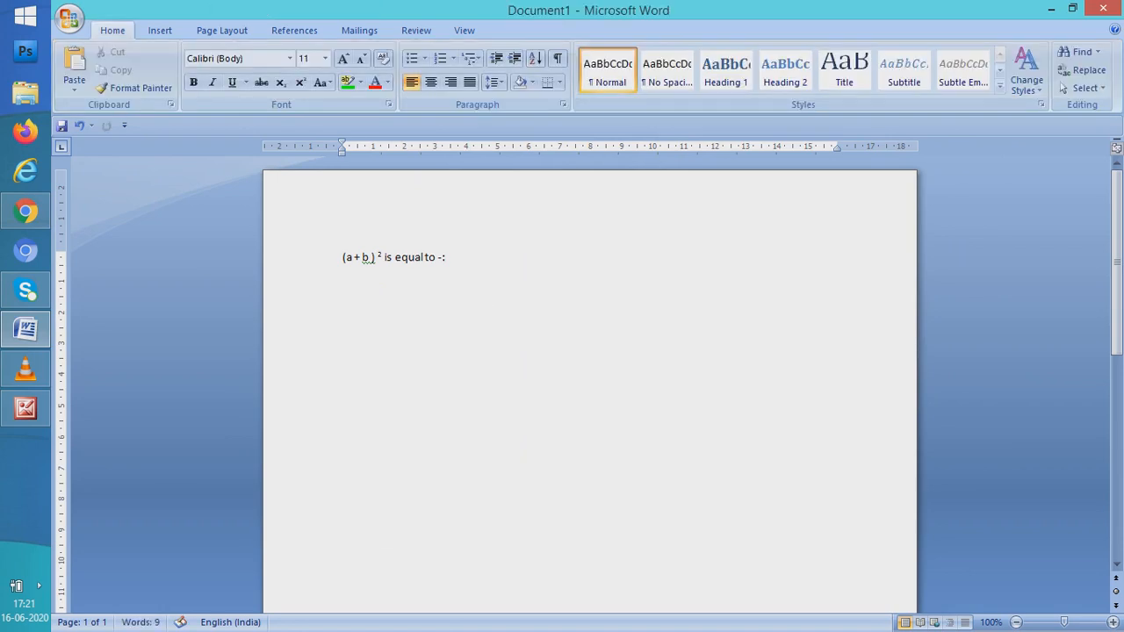
Paste the equation into the Unit Test in Google Form folder as New Picture, then close Picture Manager.
click(1051, 9)
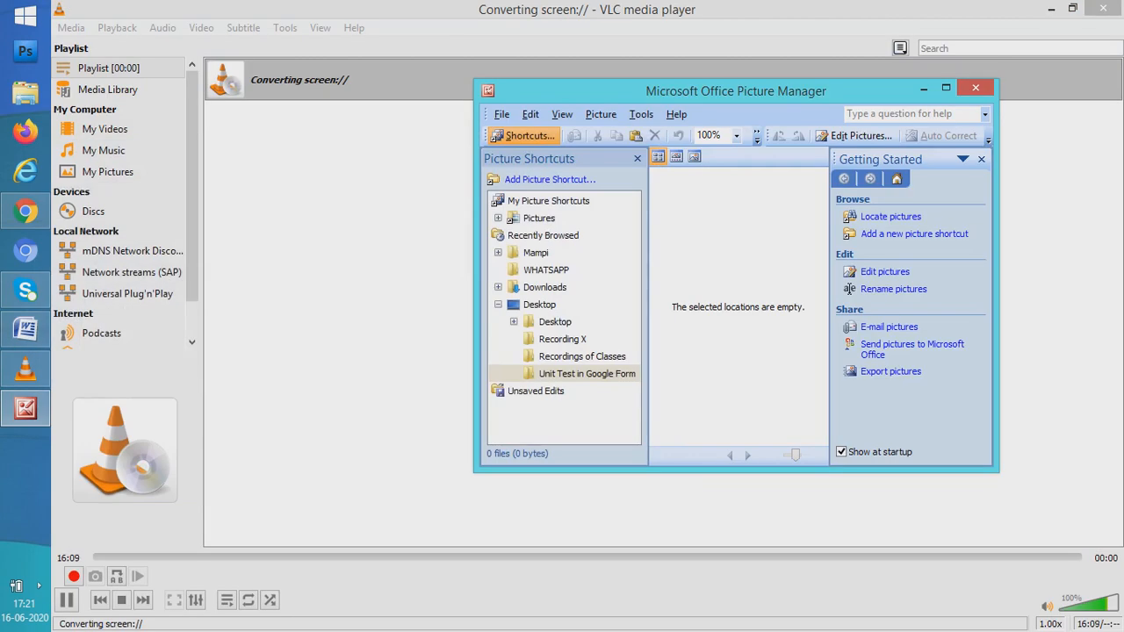
click(946, 88)
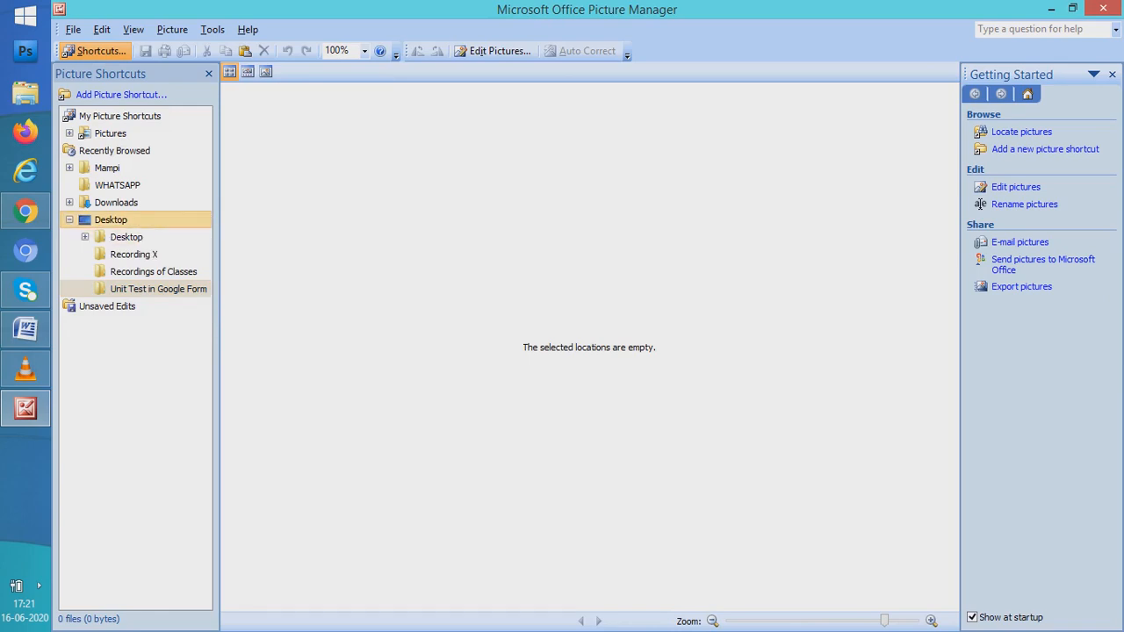
right_click(414, 250)
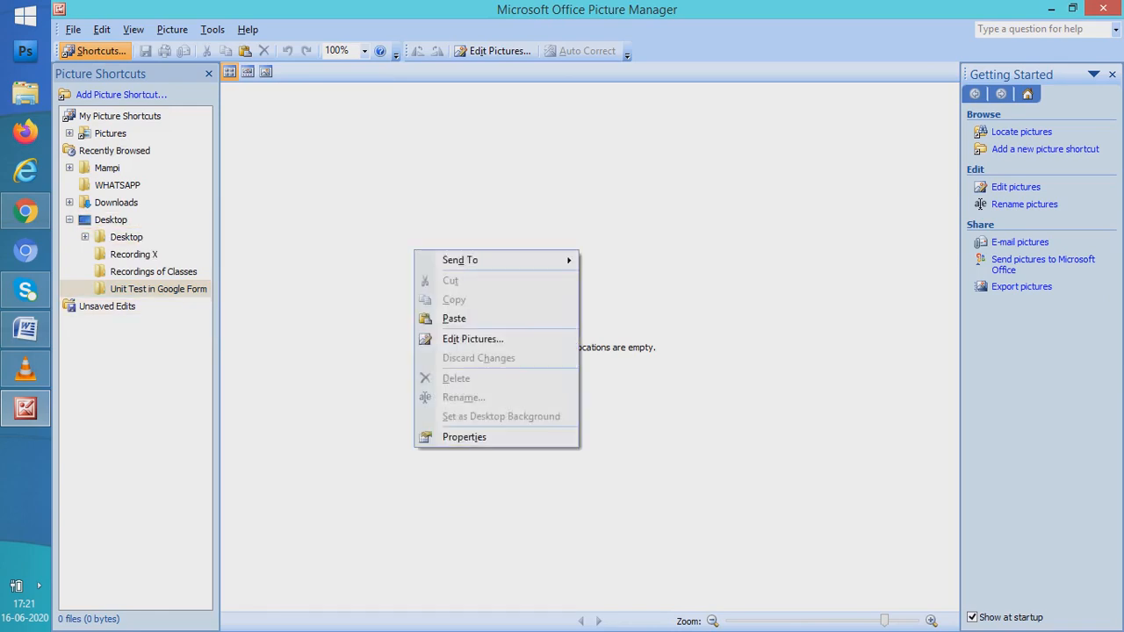
click(454, 319)
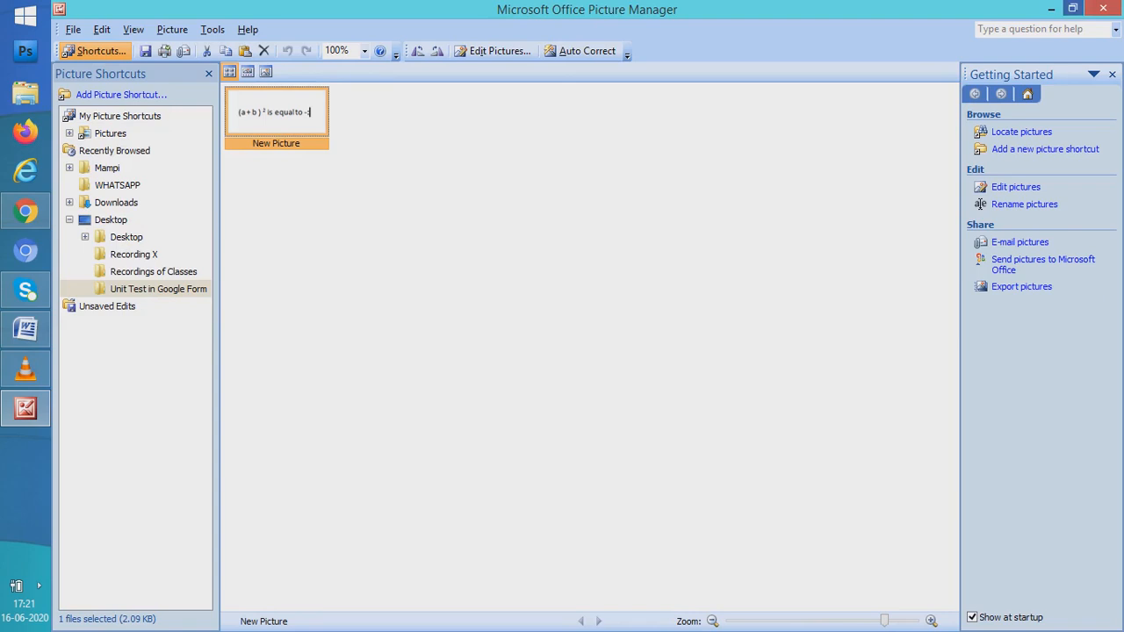
click(1103, 7)
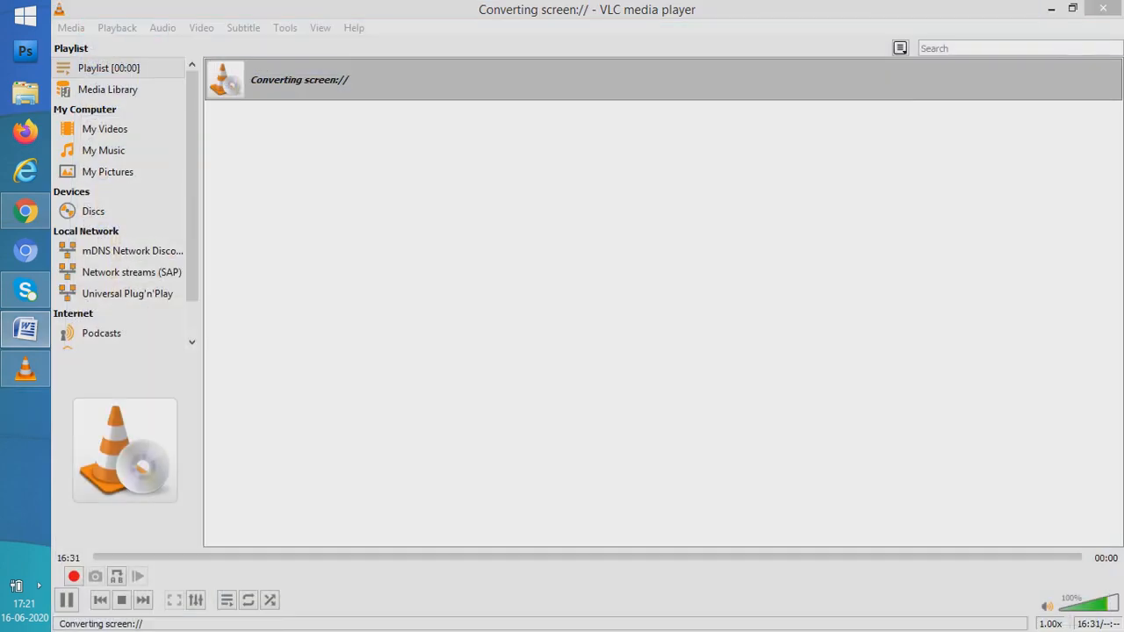
Check that the desktop's Unit Test in Google Form folder contains New Picture, then close it.
click(1051, 9)
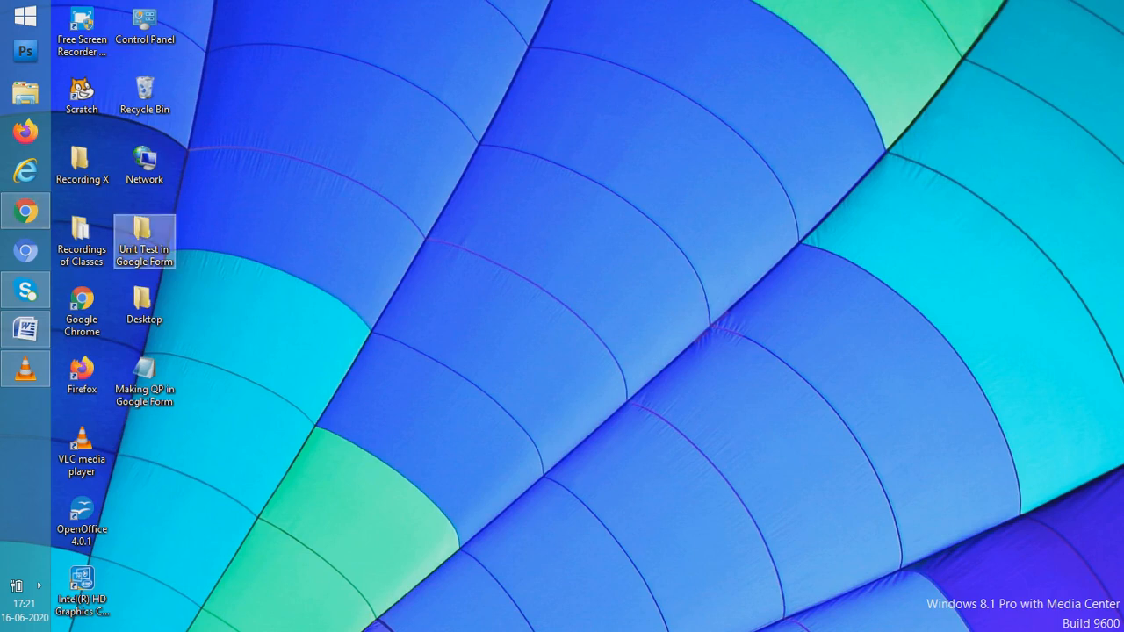
double_click(144, 239)
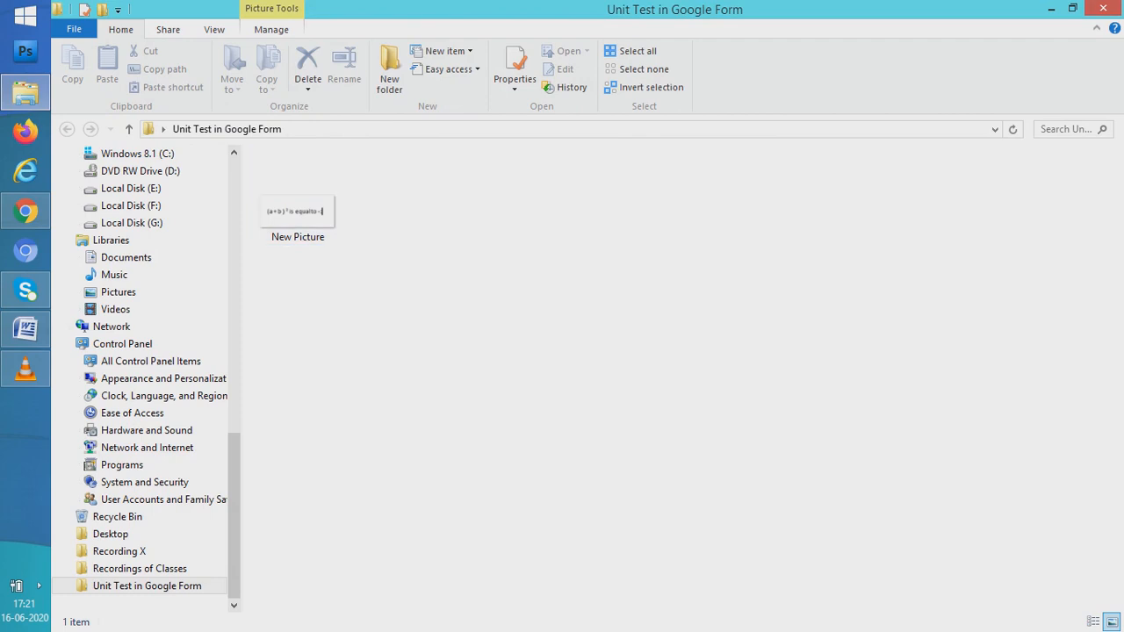
click(1103, 9)
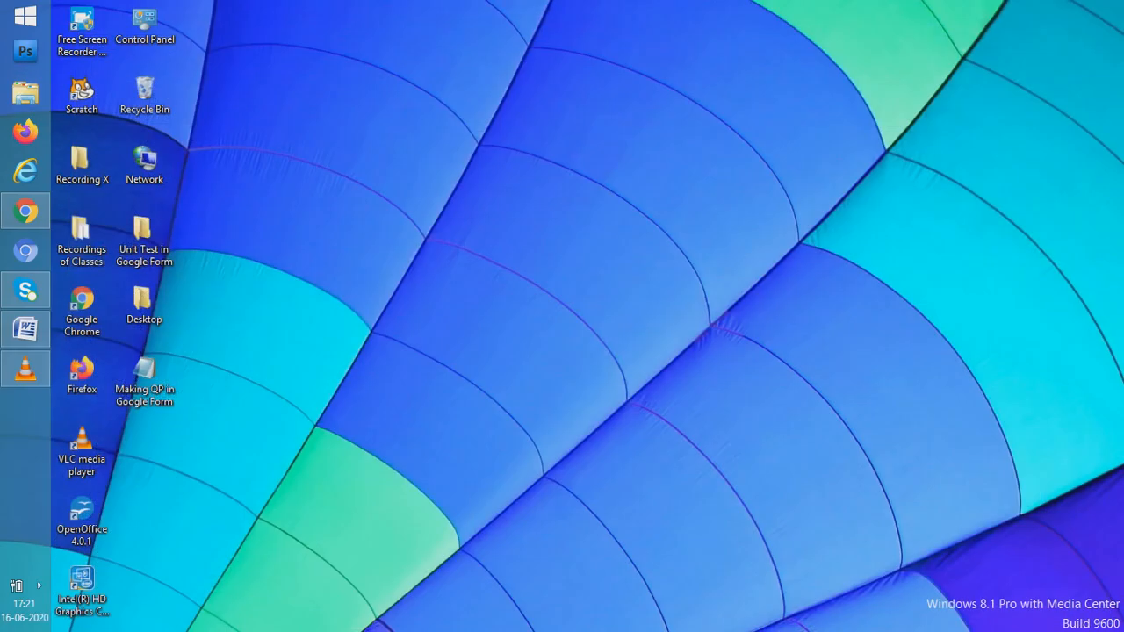
Upload New Picture from the Unit Test in Google Form folder as the question image.
click(25, 211)
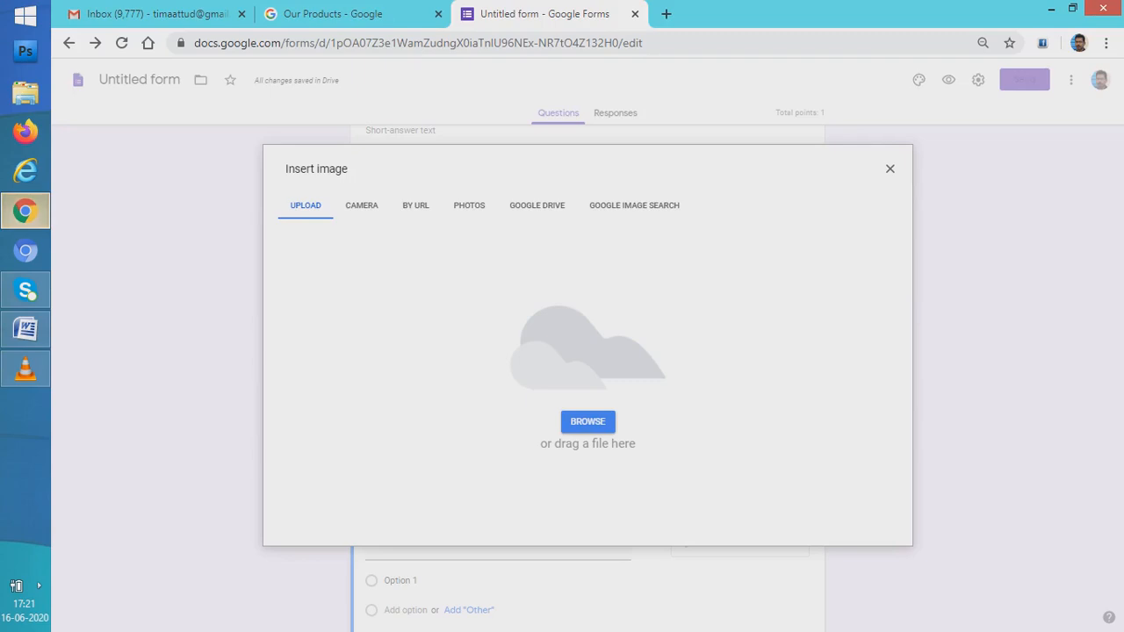
click(587, 422)
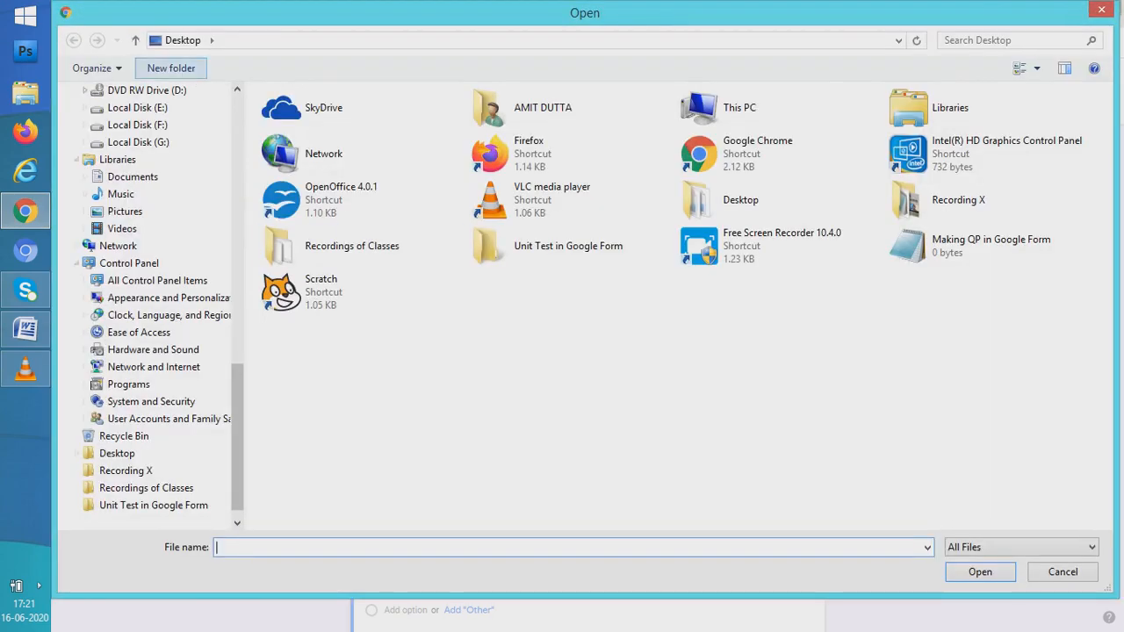
click(569, 247)
double_click(569, 247)
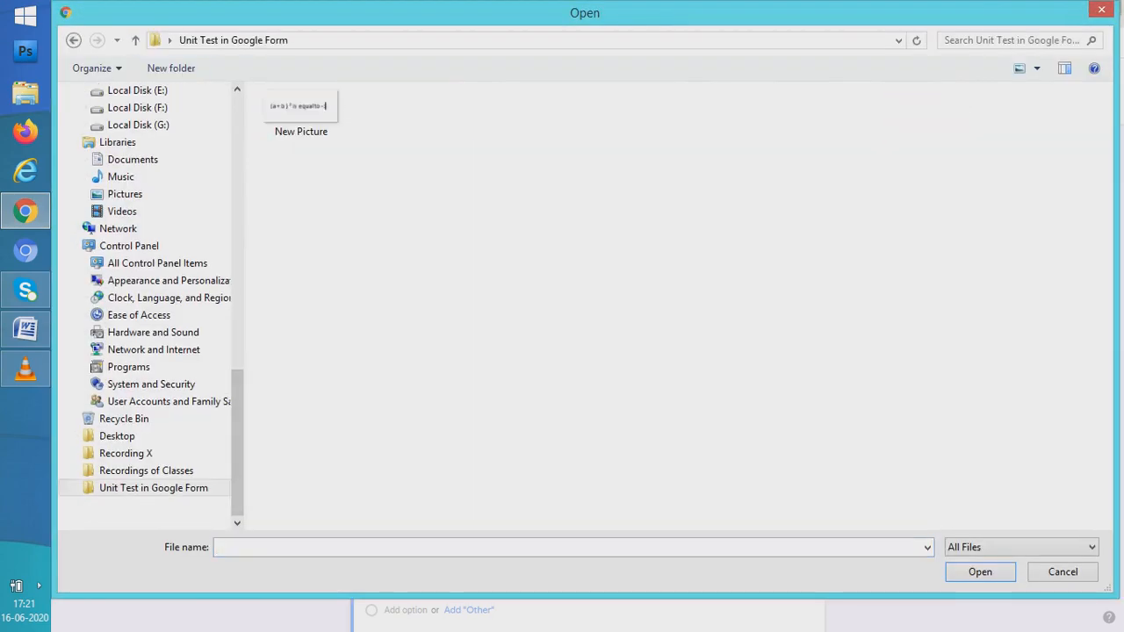
double_click(301, 109)
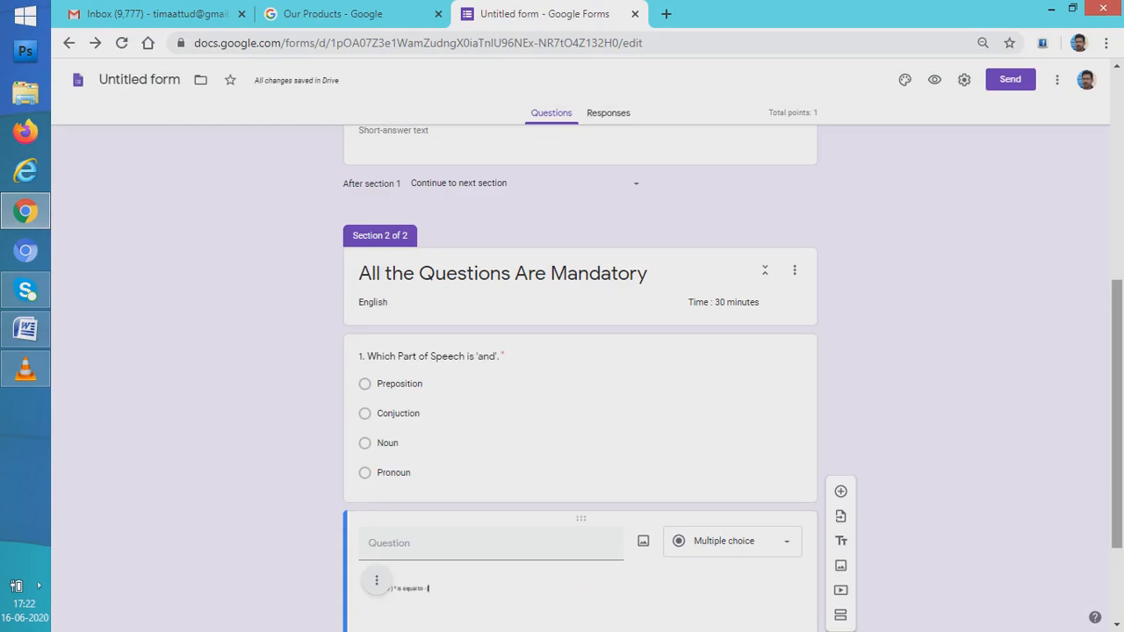
drag(1116, 412, 1117, 484)
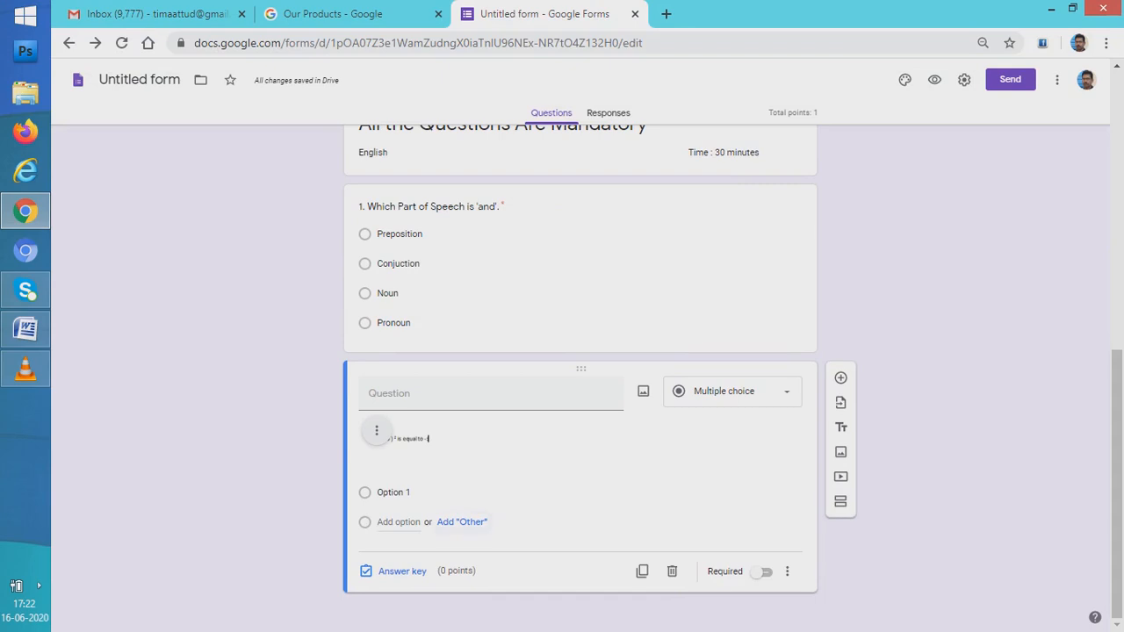
Resize the equation image slightly smaller and begin editing Option 1.
click(406, 439)
drag(441, 454, 652, 546)
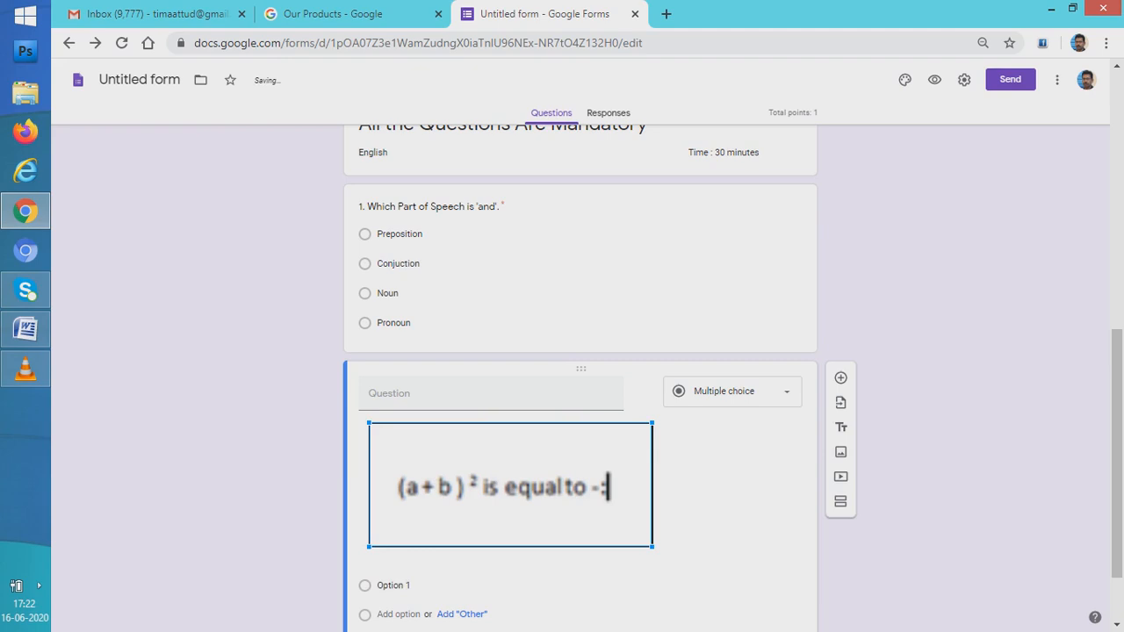
drag(369, 423, 384, 430)
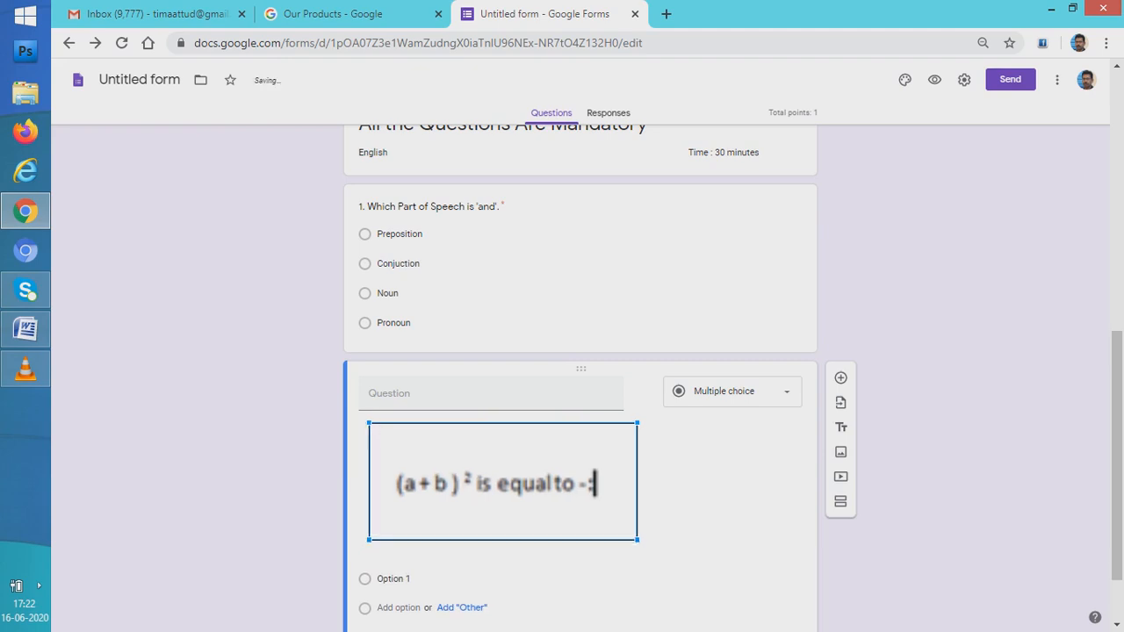
mouse_move(637, 423)
mouse_down()
mouse_move(686, 401)
mouse_move(628, 423)
mouse_up()
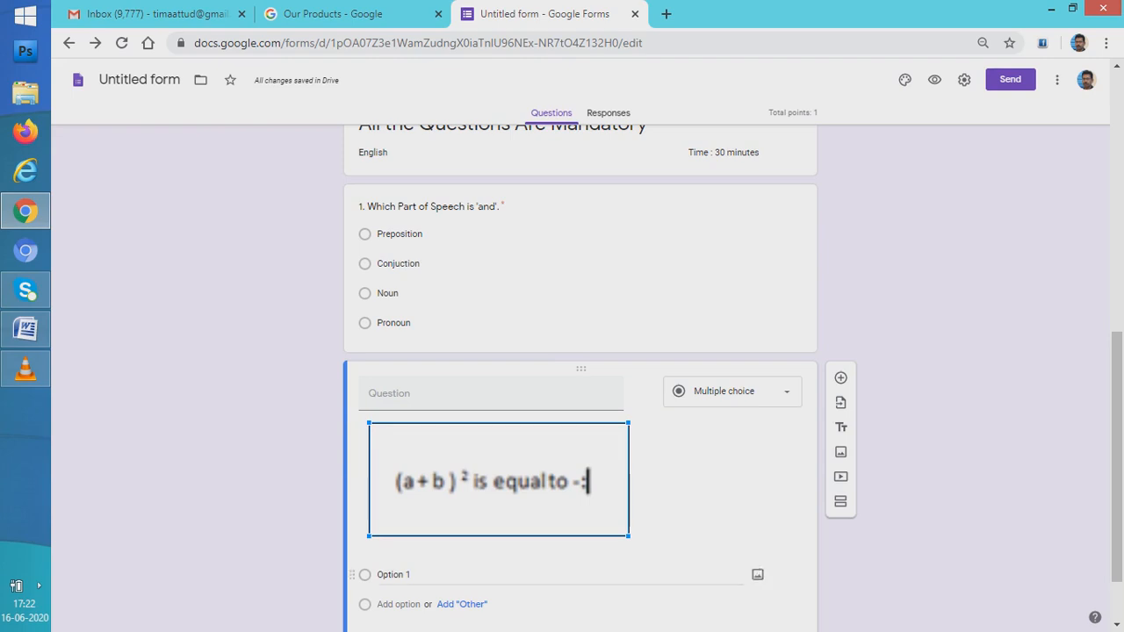
click(395, 575)
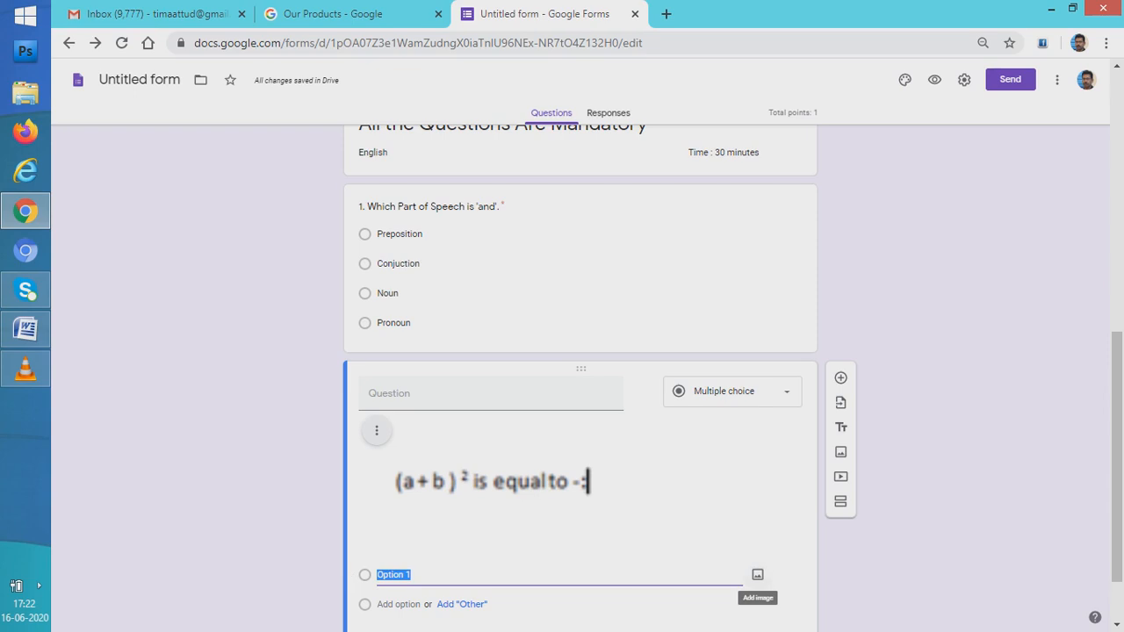
click(26, 328)
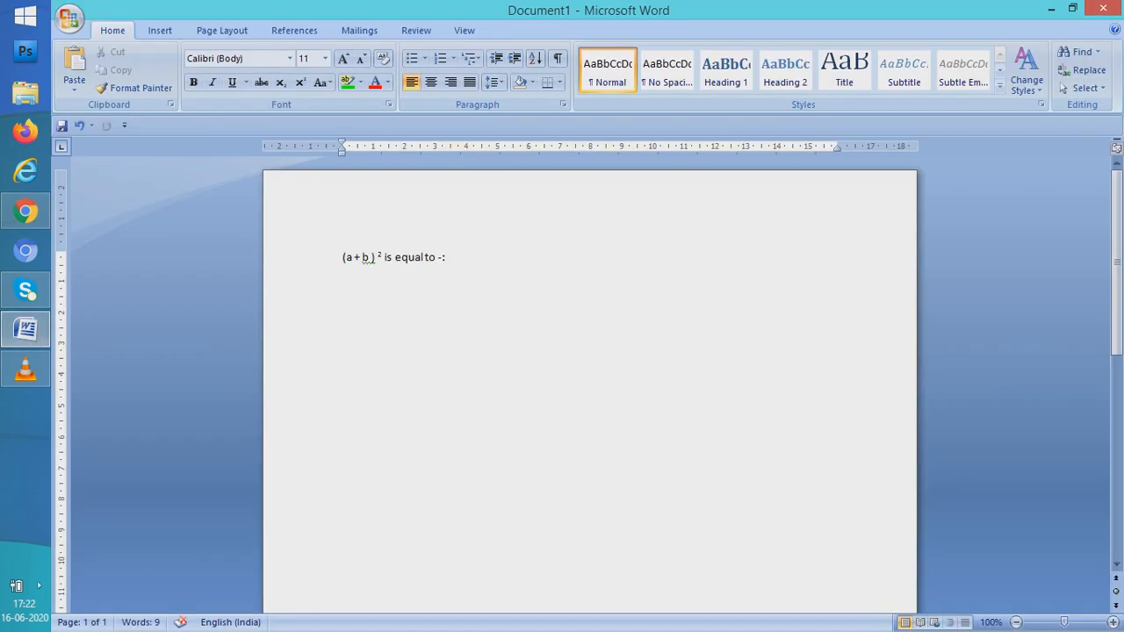
Clear the old question line and type a2 in its place.
click(446, 257)
key(BackSpace)
key(BackSpace)
key(BackSpace)
key(BackSpace)
key(BackSpace)
key(BackSpace)
key(BackSpace)
key(BackSpace)
key(BackSpace)
key(BackSpace)
key(BackSpace)
key(BackSpace)
key(BackSpace)
key(BackSpace)
key(BackSpace)
key(BackSpace)
key(BackSpace)
key(BackSpace)
key(BackSpace)
key(BackSpace)
key(BackSpace)
key(BackSpace)
text(A2)
key(shift+Left)
key(BackSpace)
key(BackSpace)
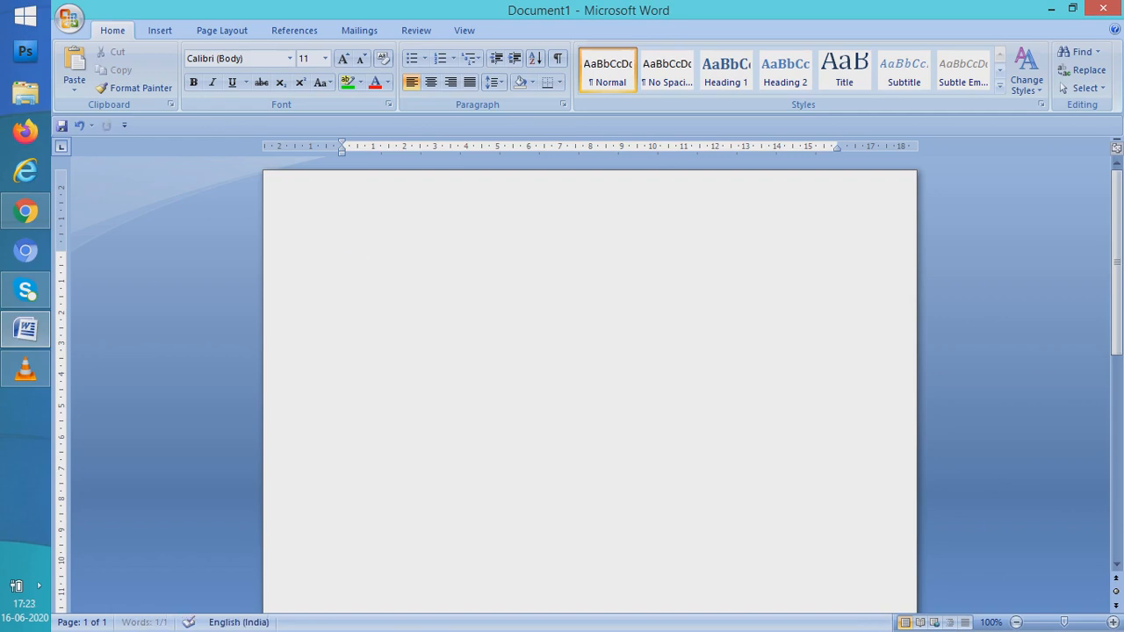
text(A)
key(BackSpace)
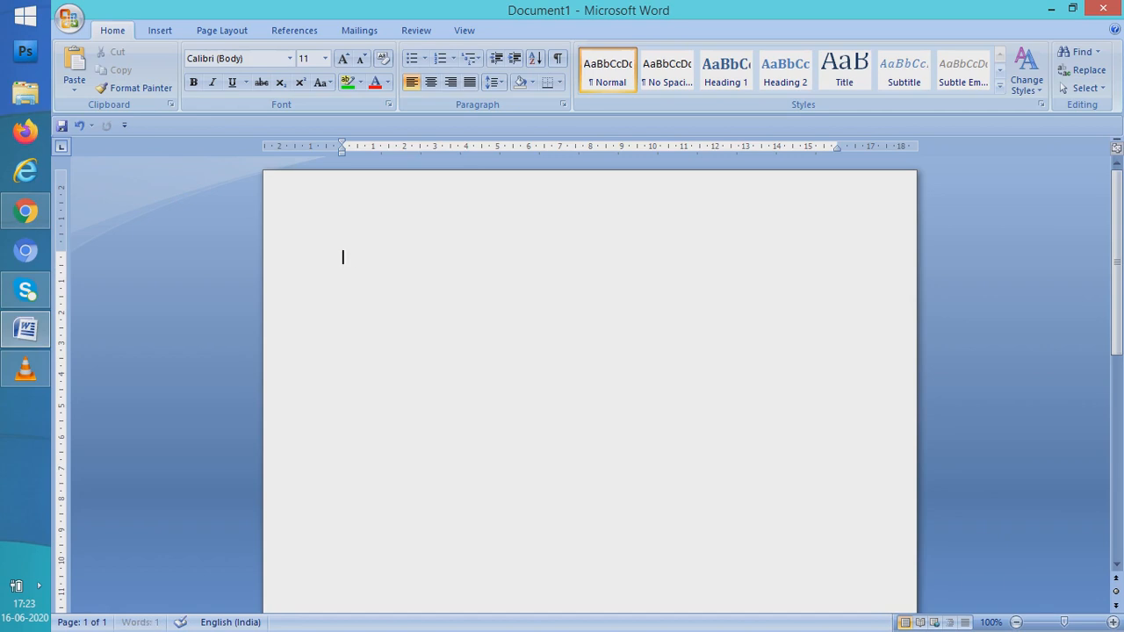
text(a)
key(BackSpace)
text(A2)
key(BackSpace)
key(BackSpace)
text(a2)
Superscript the 2 after a, add '+ 2 ab + b2', and superscript the final 2.
key(ctrl+z)
key(shift+Left)
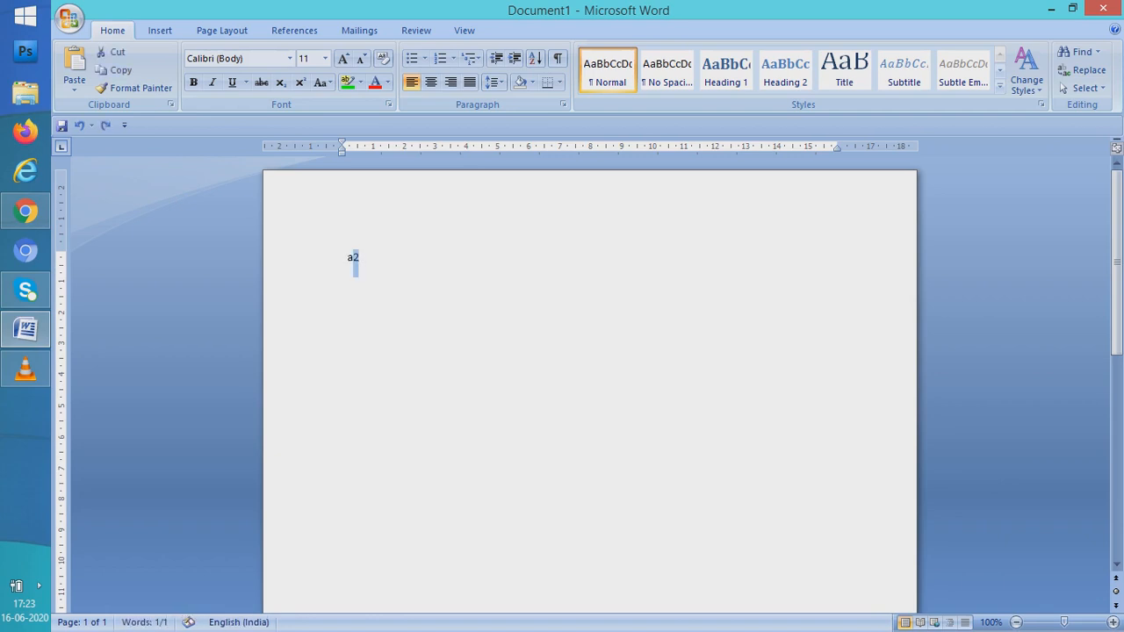
key(ctrl+shift+equal)
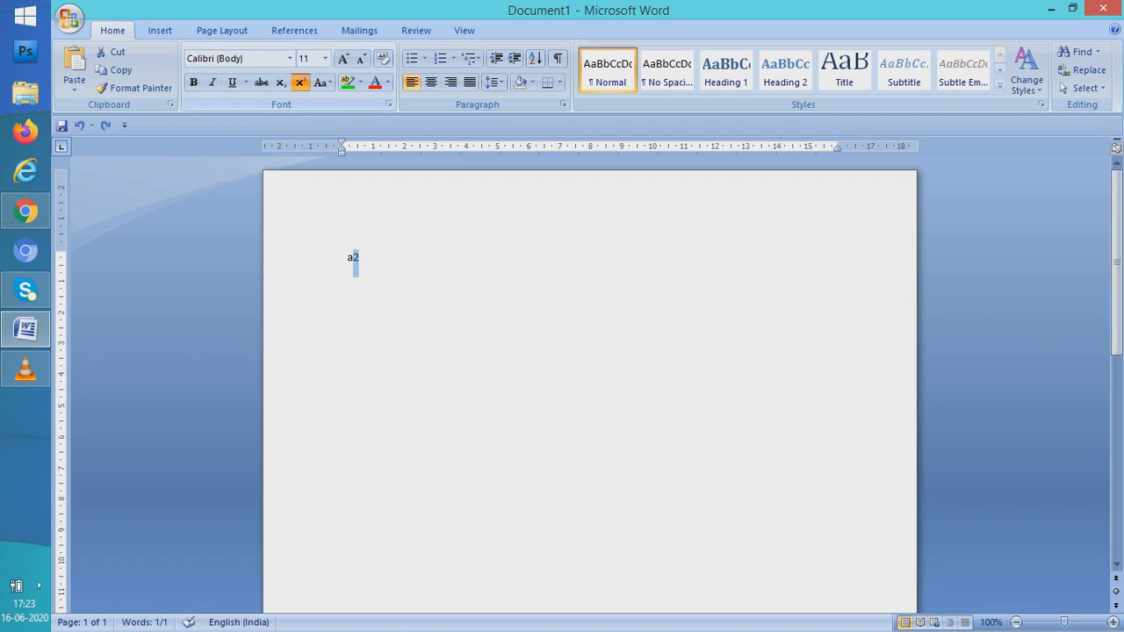
key(Right)
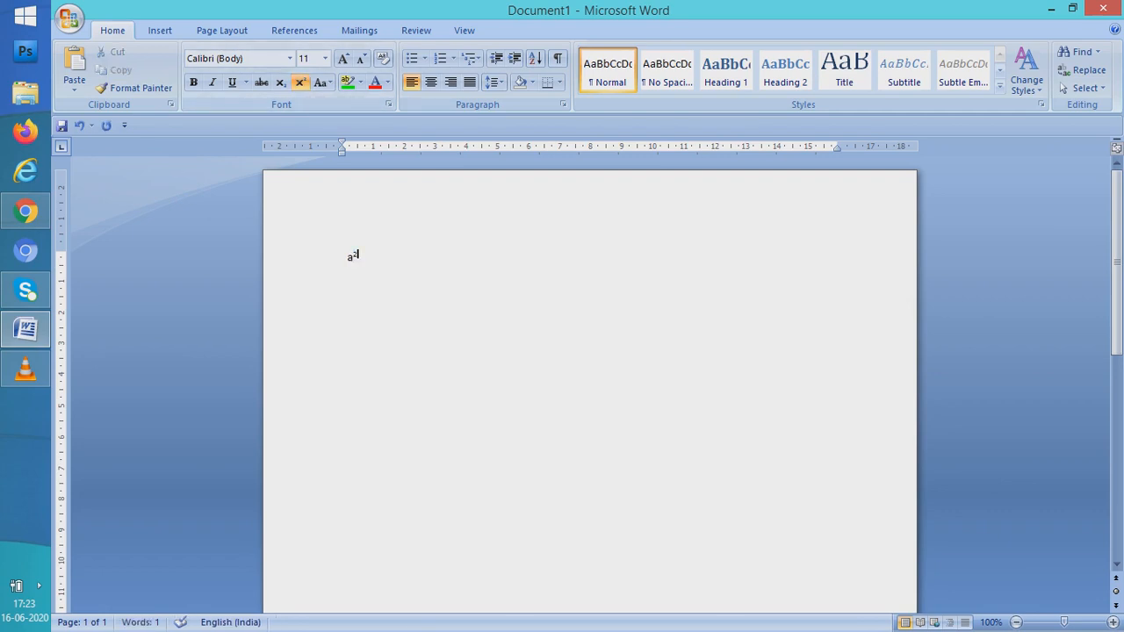
key(ctrl+shift+equal)
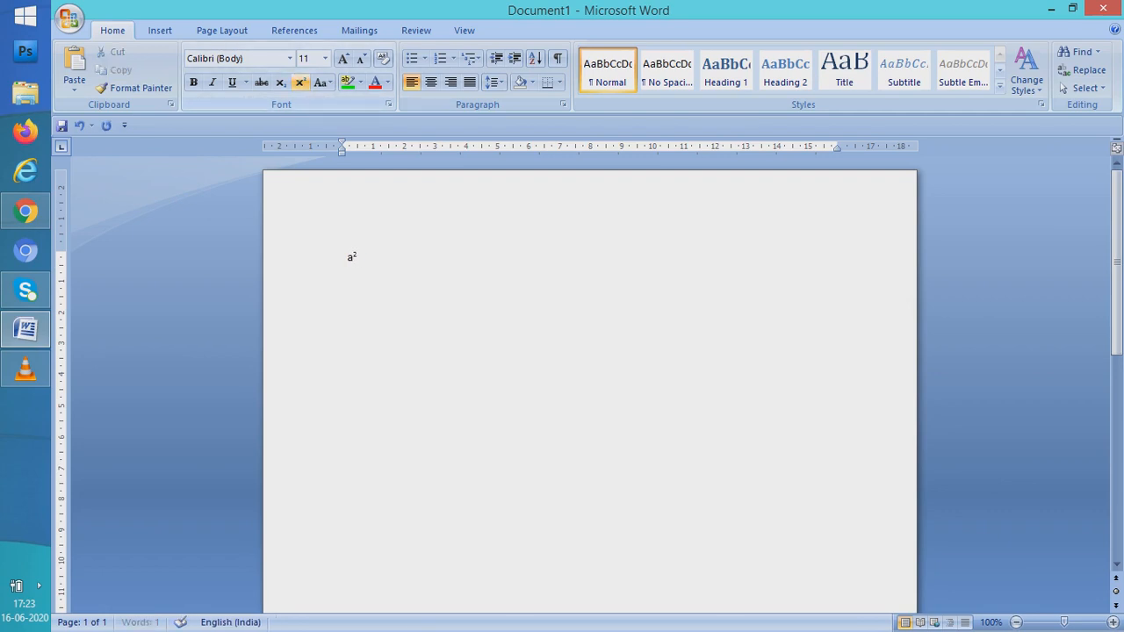
text(+ 2 ab + b2)
key(shift+Left)
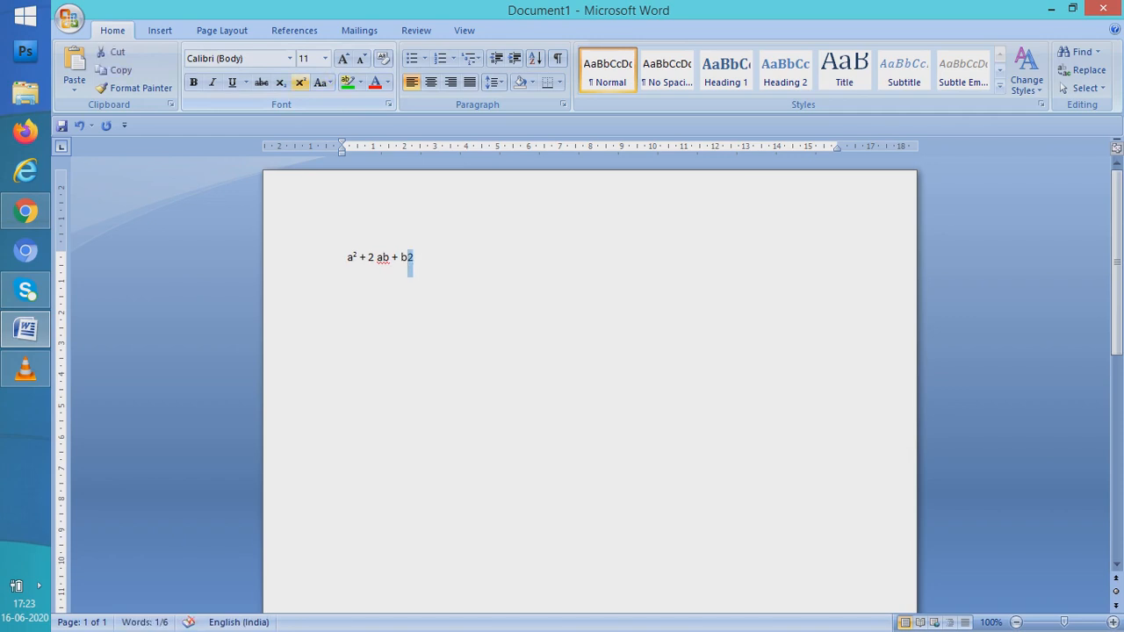
click(300, 82)
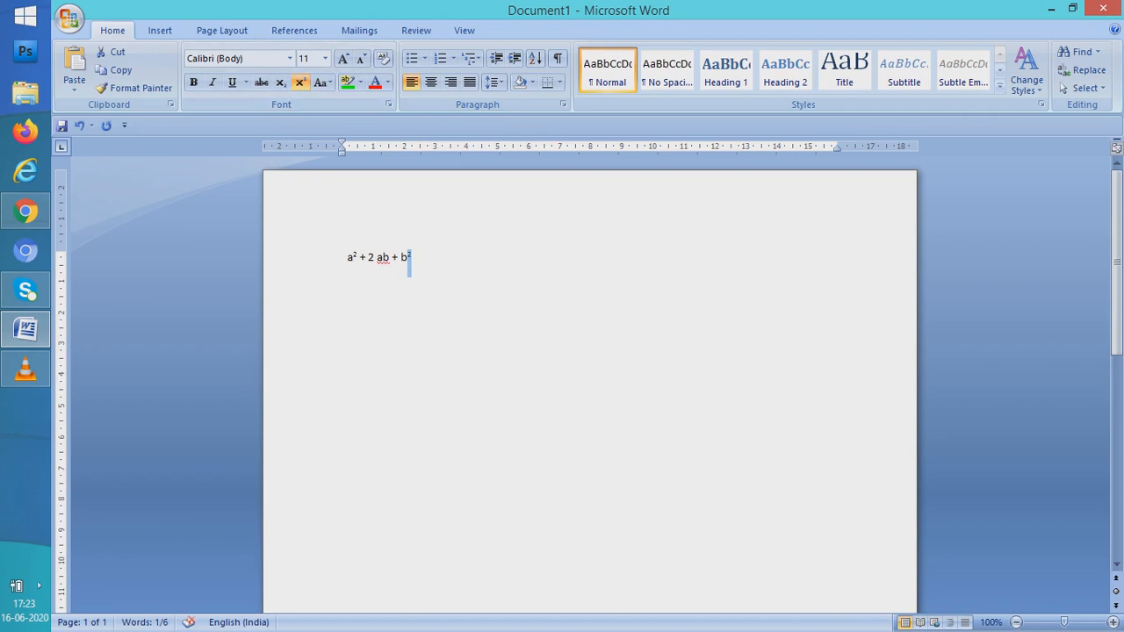
click(342, 286)
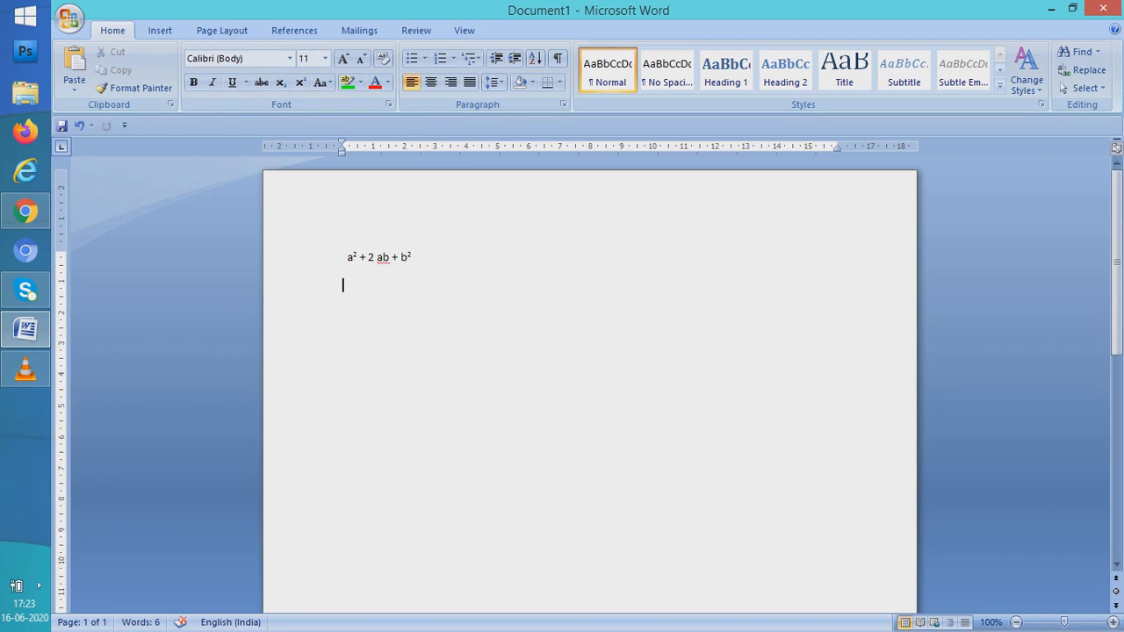
Paste a screenshot, crop it to the a² + 2 ab + b² formula (0.53 × 1.54 cm), then remove it.
key(ctrl+v)
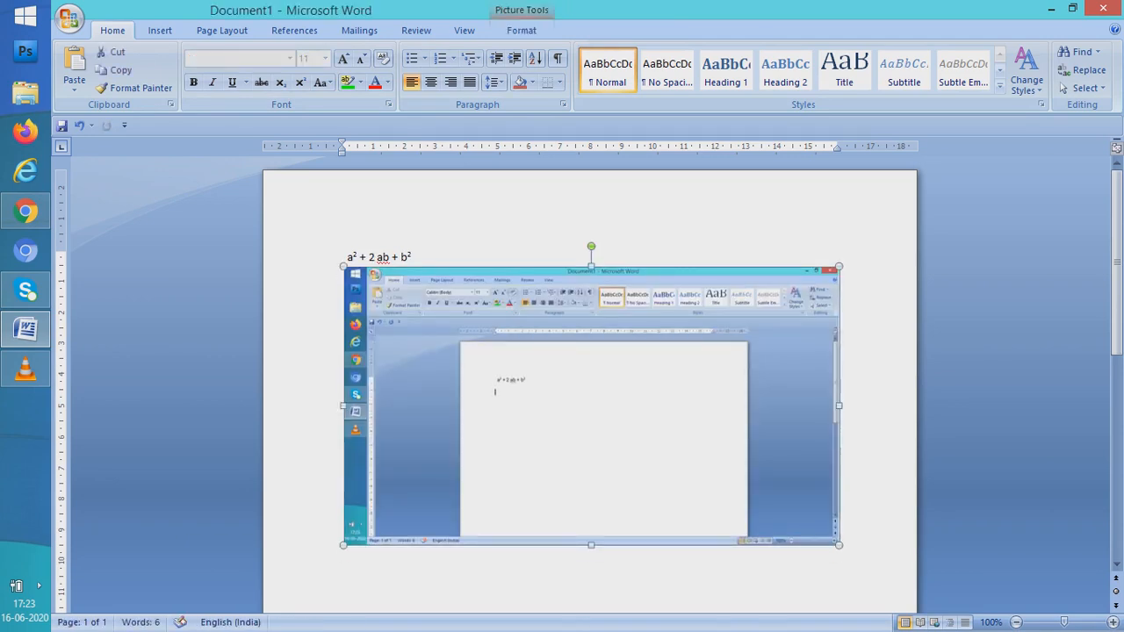
click(521, 30)
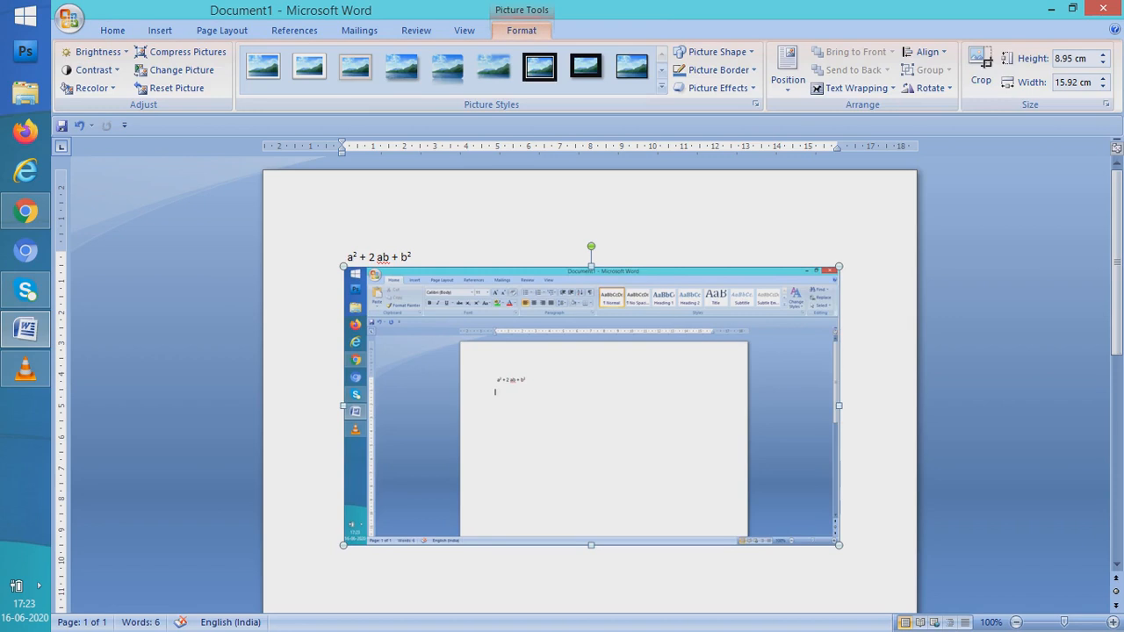
click(980, 68)
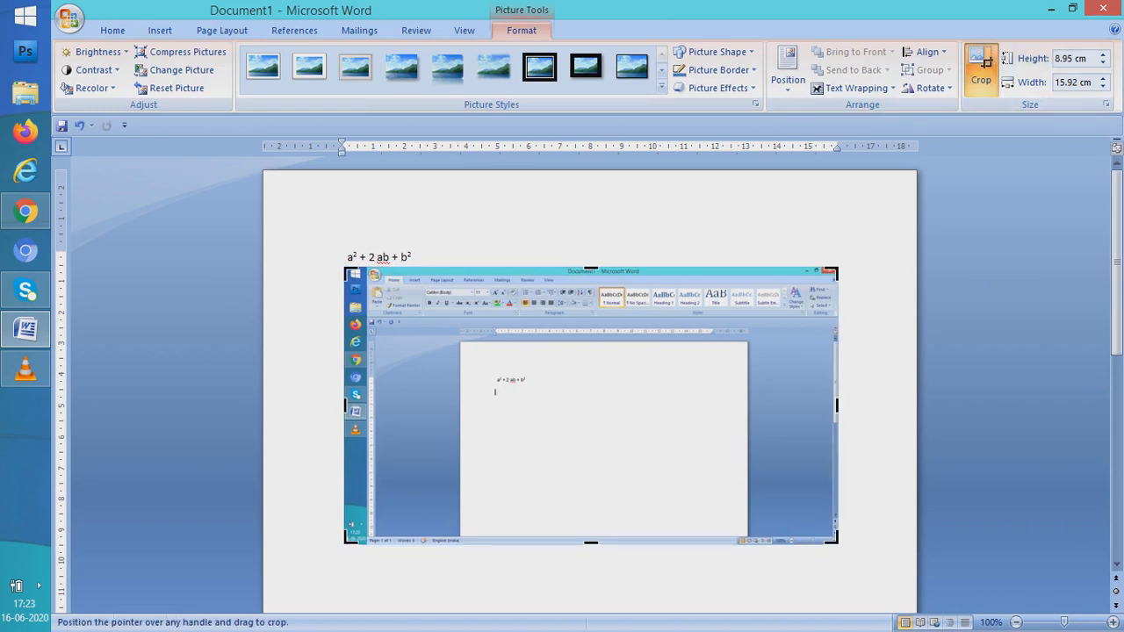
drag(347, 270, 493, 372)
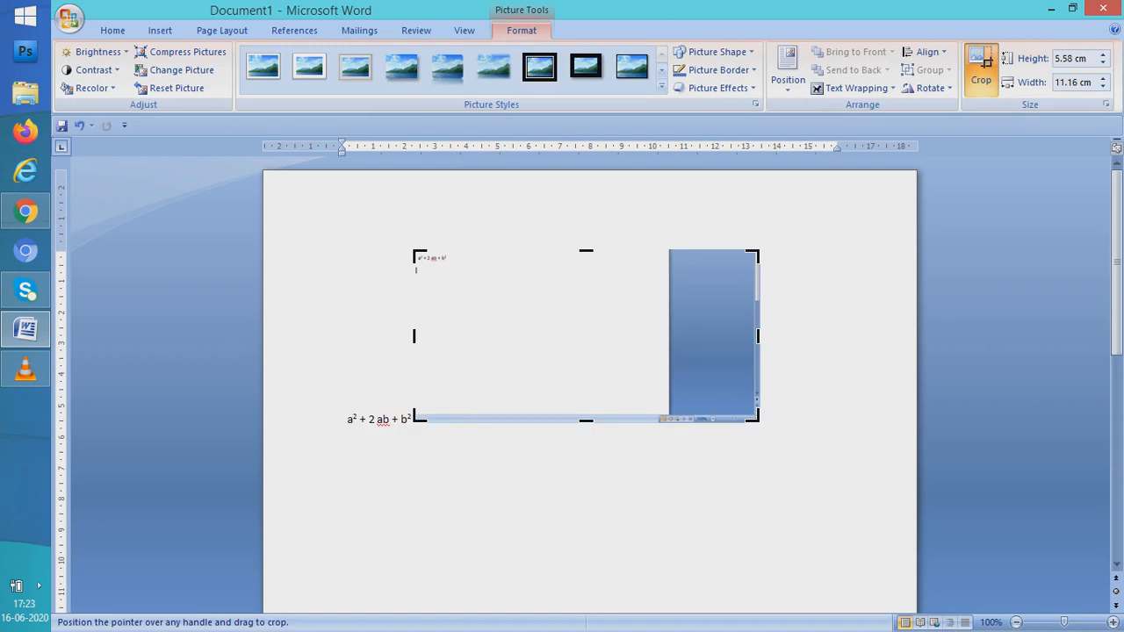
drag(756, 419, 461, 266)
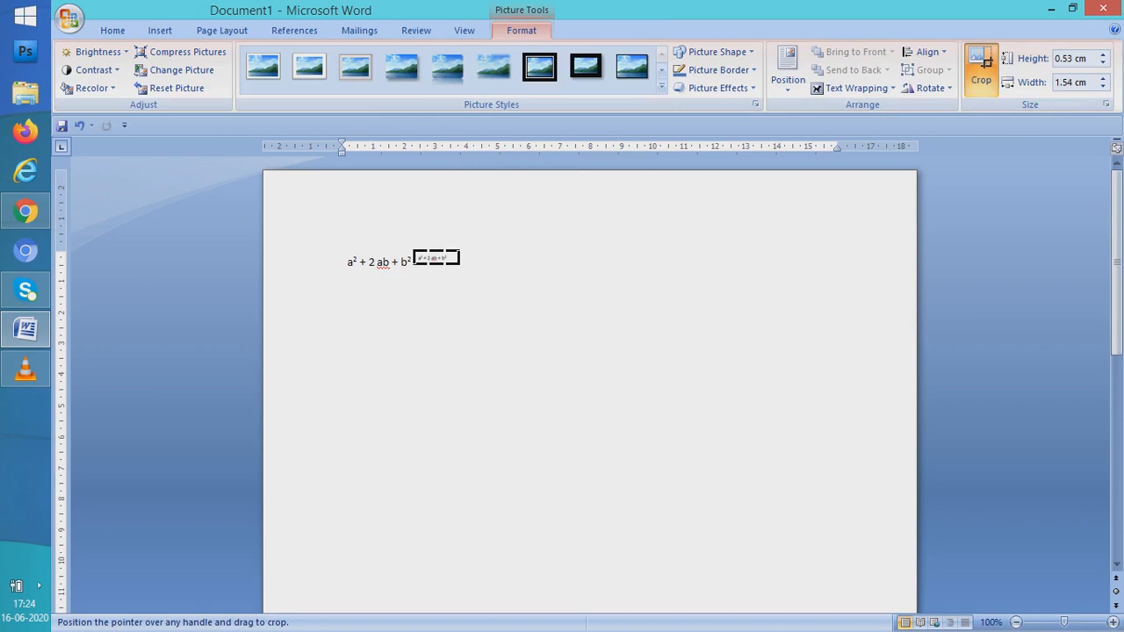
click(343, 291)
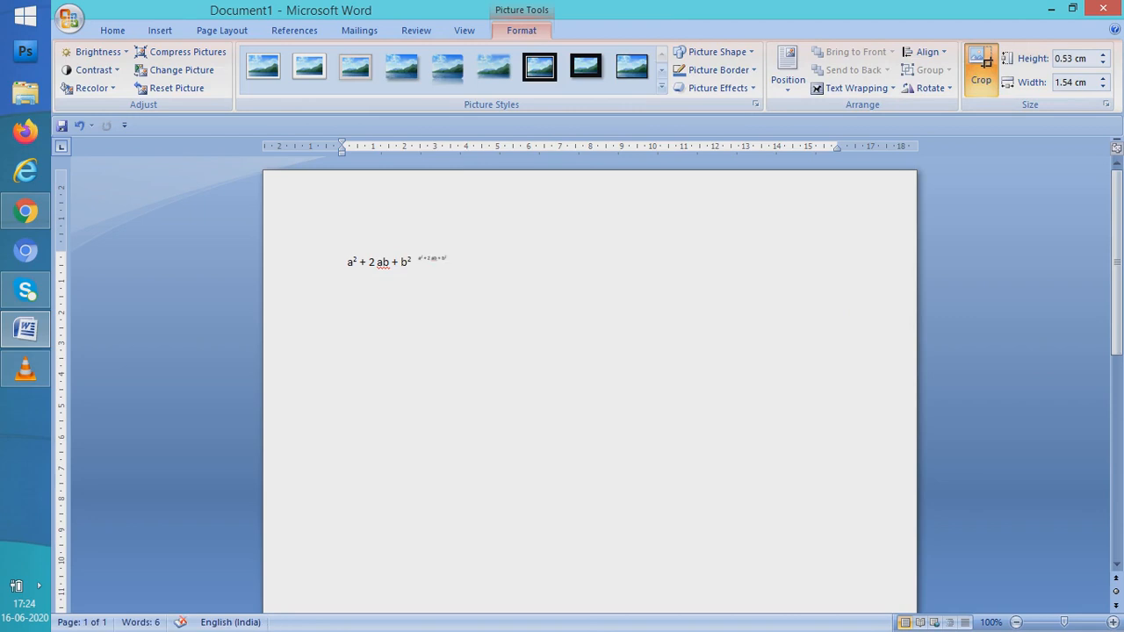
click(436, 258)
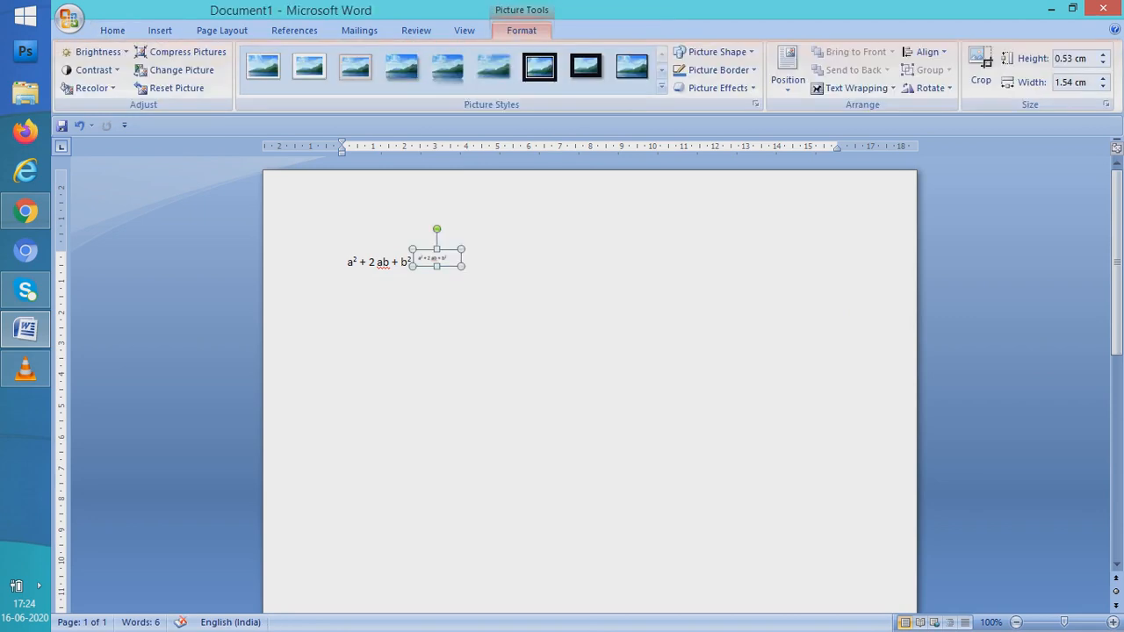
key(Delete)
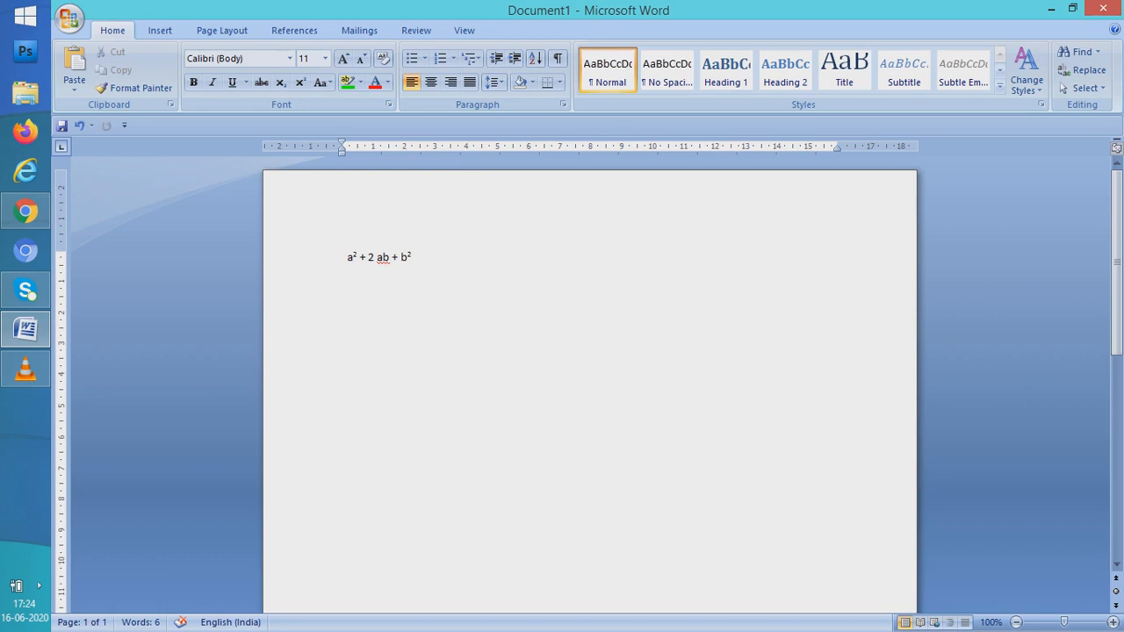
Launch Picture Manager and paste the formula image into the folder as New Picture (1).
key(super+s)
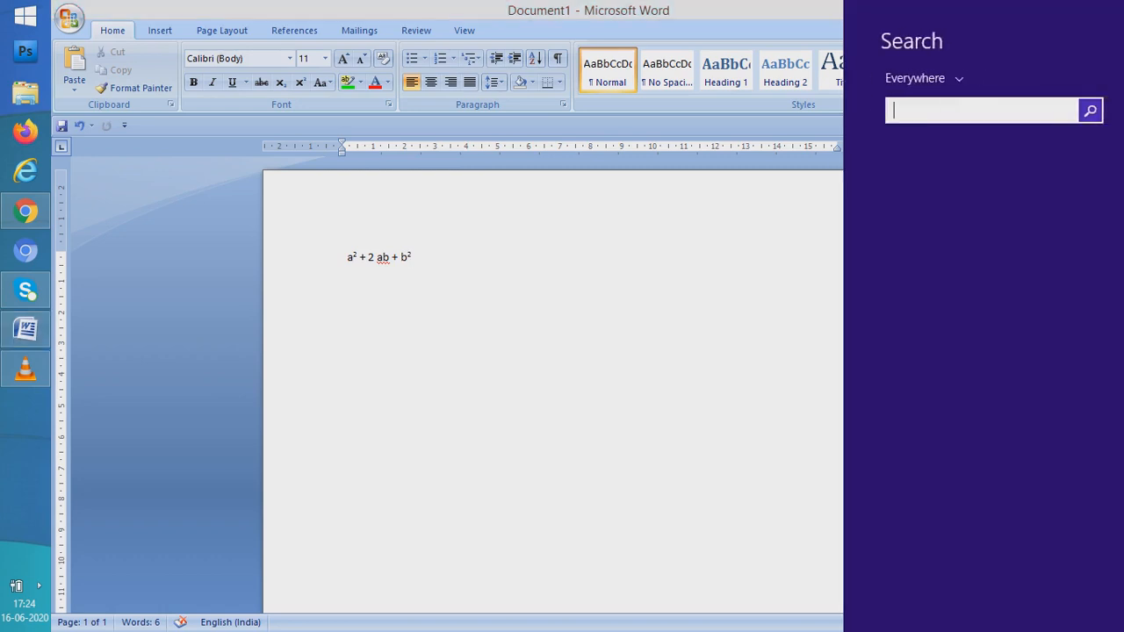
text(Pi)
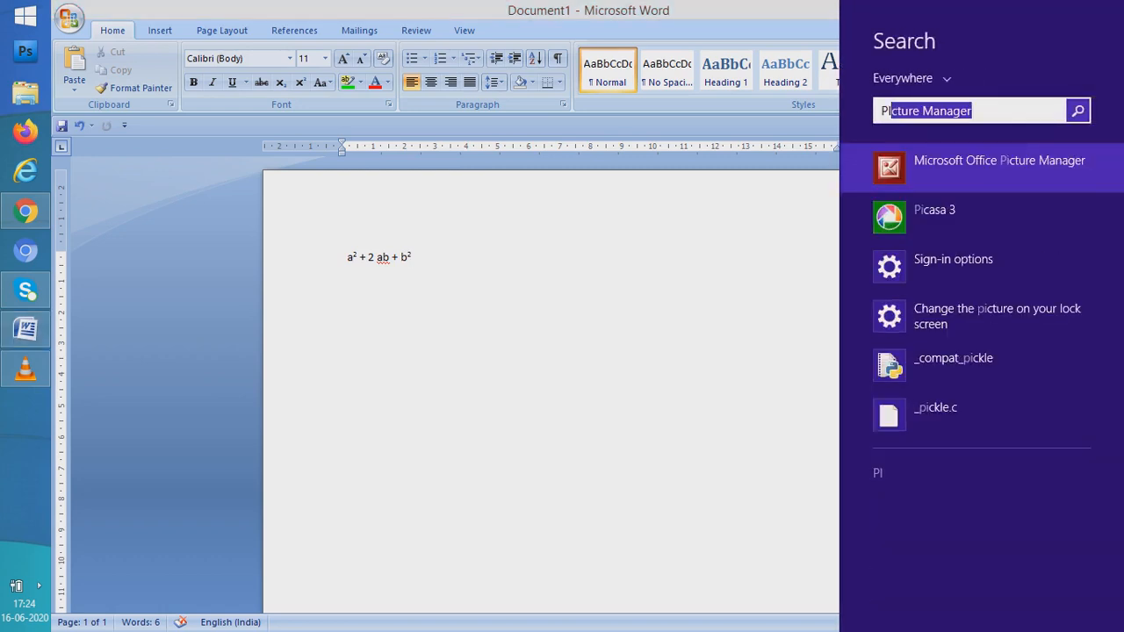
key(Return)
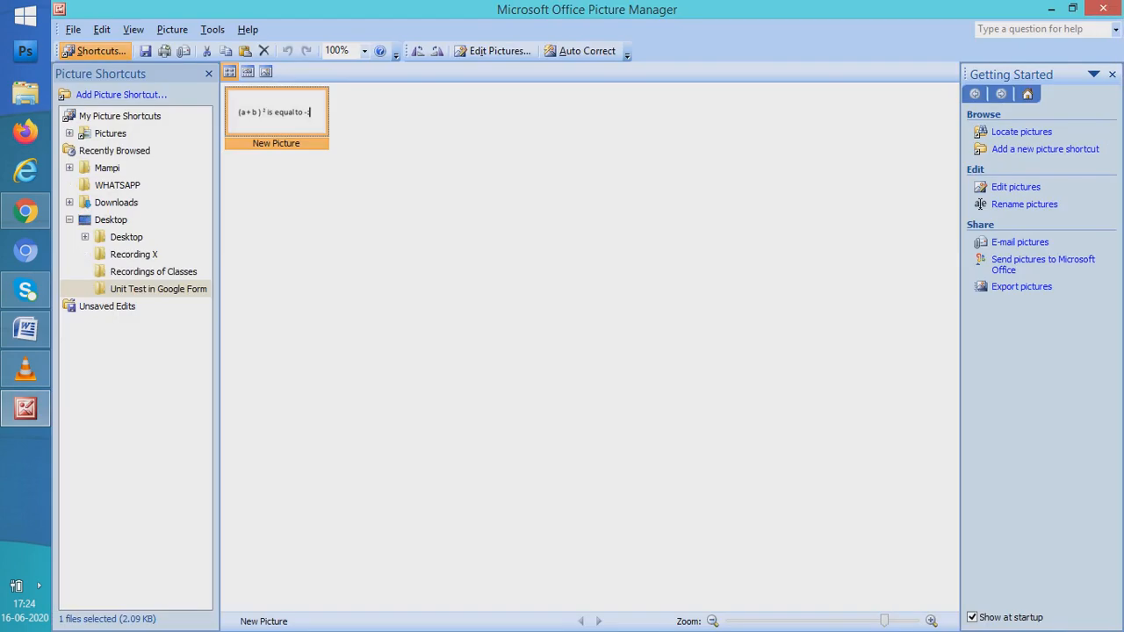
right_click(486, 160)
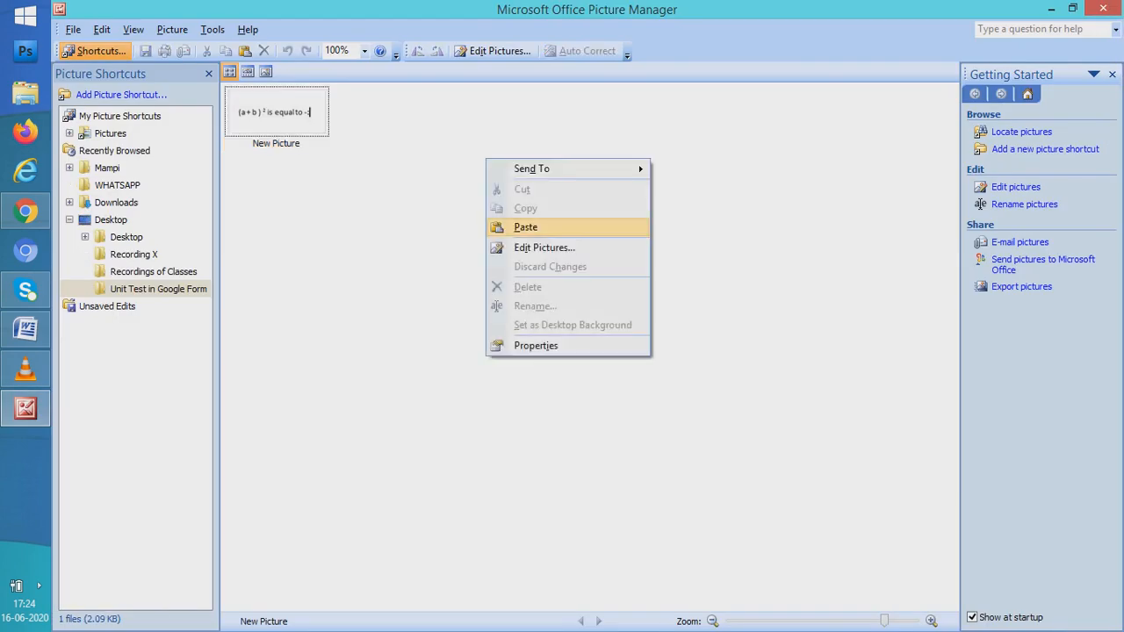
click(525, 227)
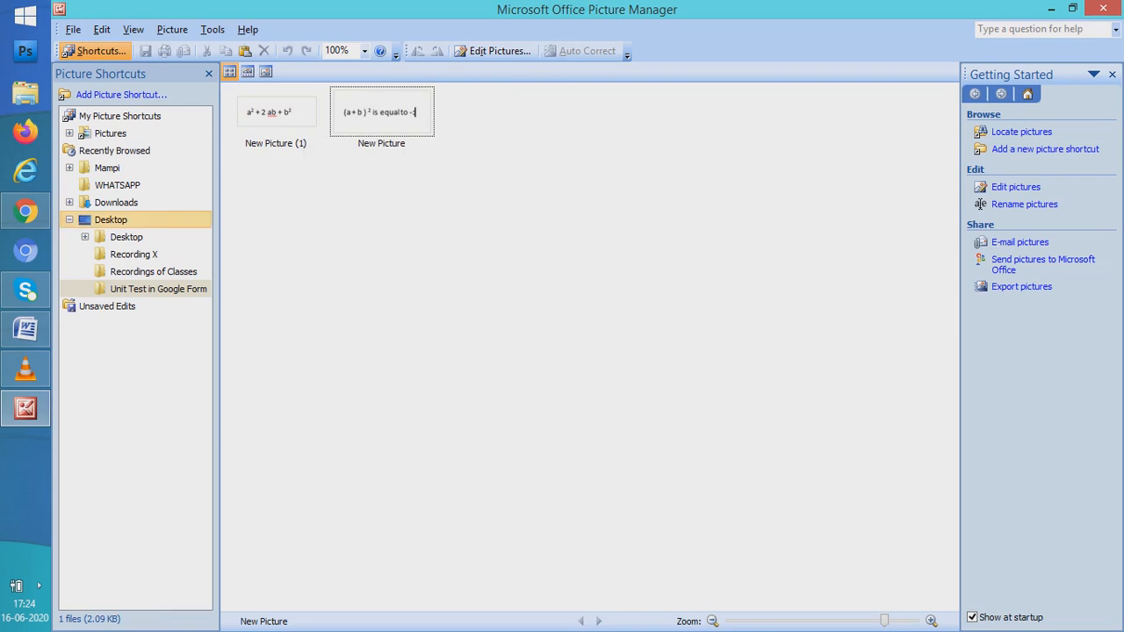
click(26, 212)
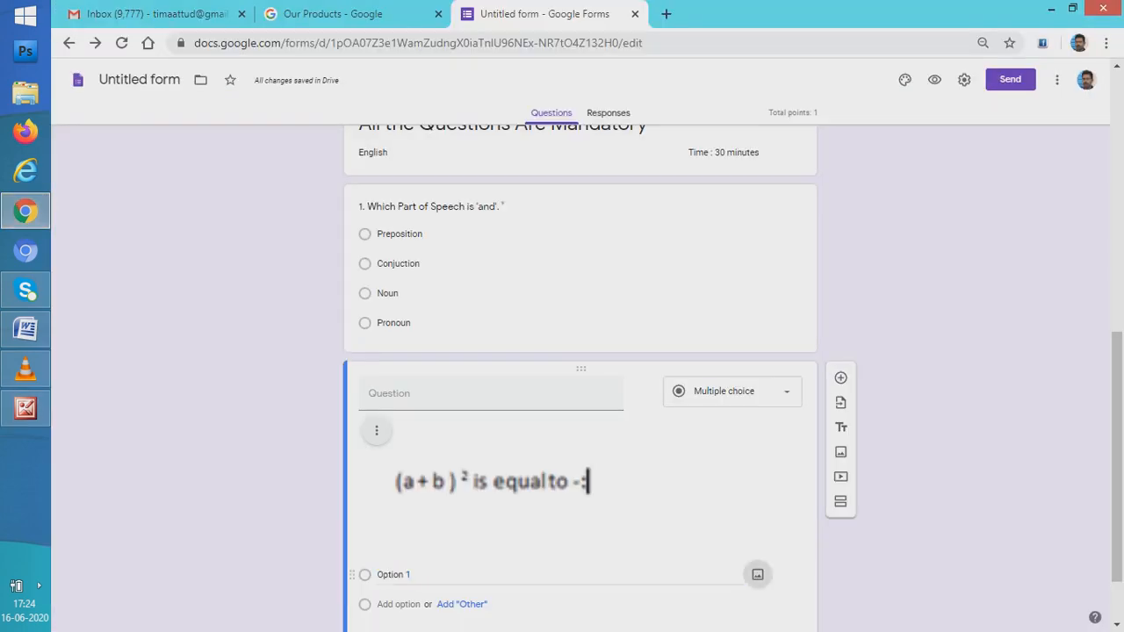
Upload 'New Picture (1)' as the a² + 2ab + b² formula image for Option 1.
click(757, 574)
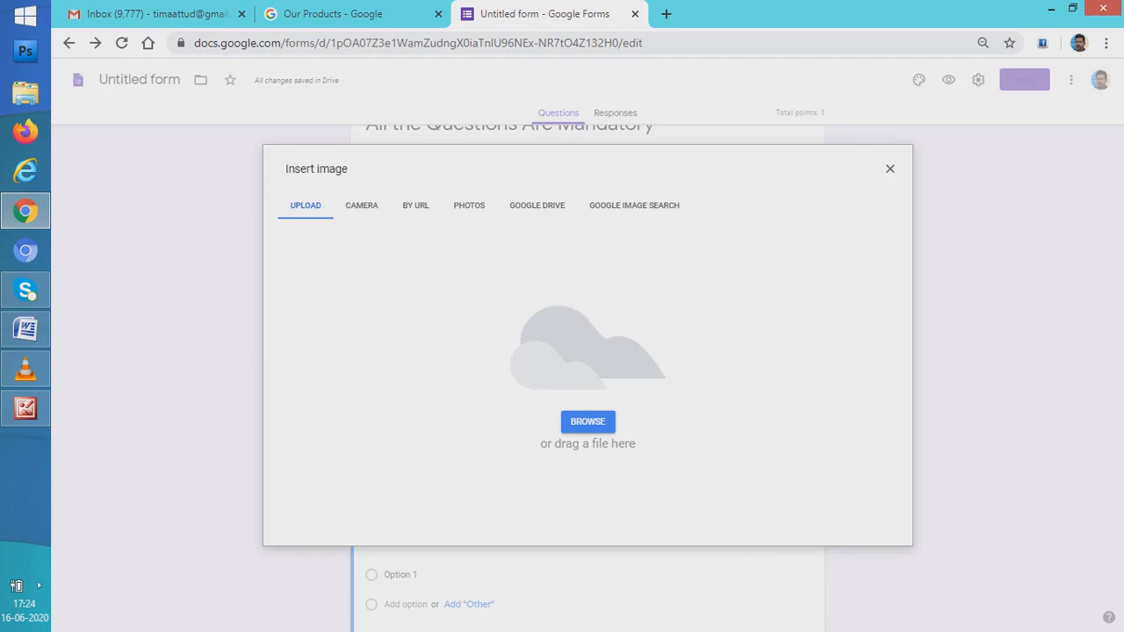
click(587, 421)
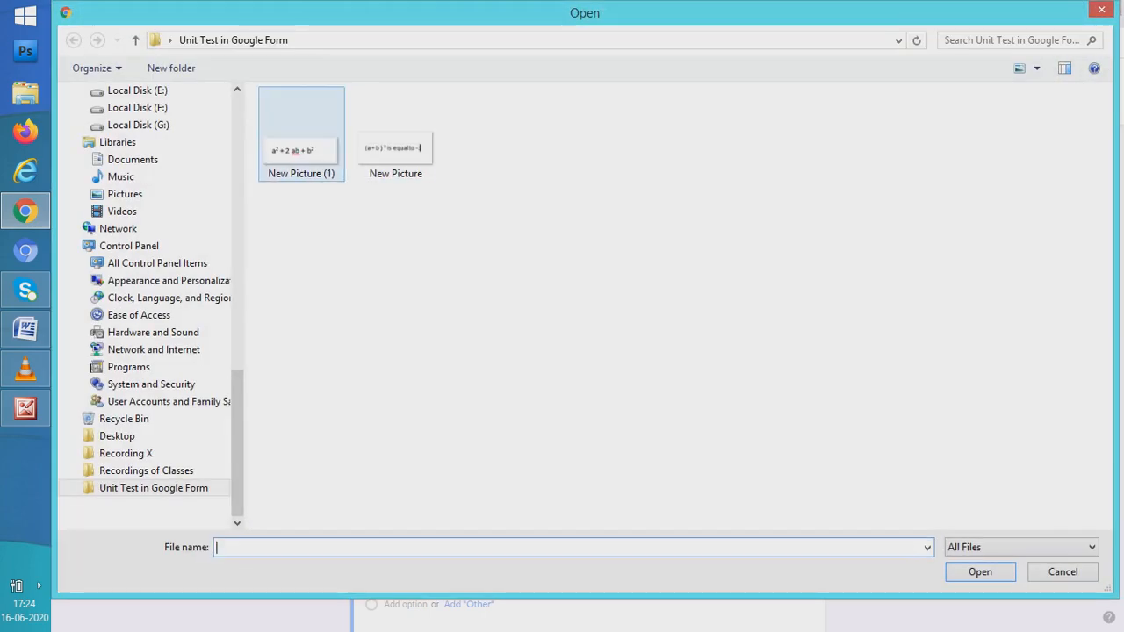
double_click(301, 132)
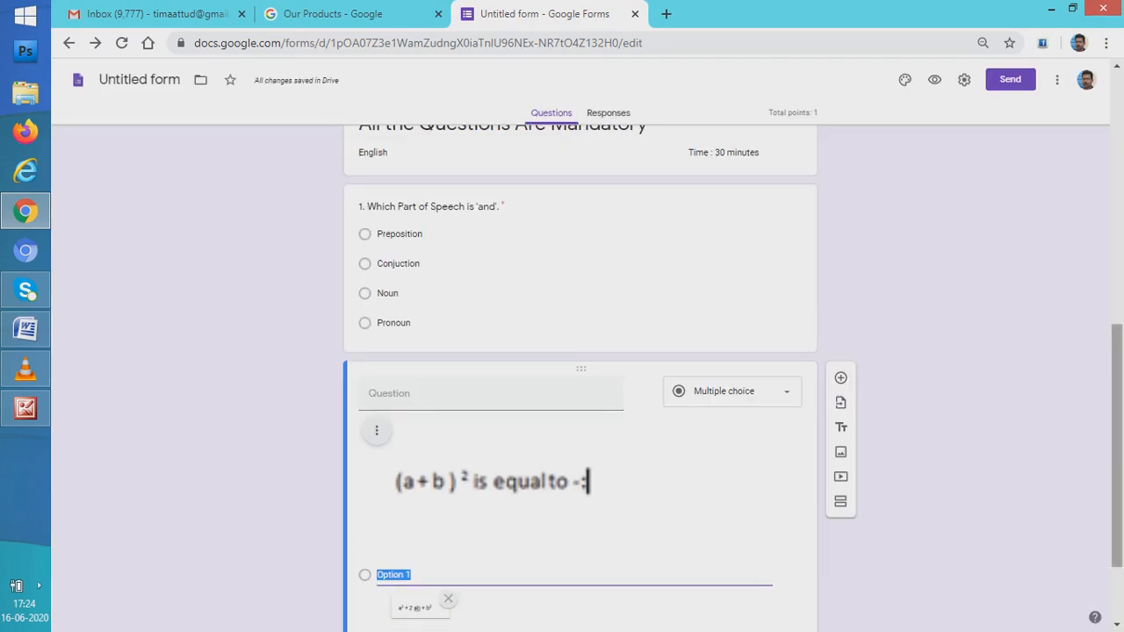
drag(1117, 446, 1117, 497)
click(492, 273)
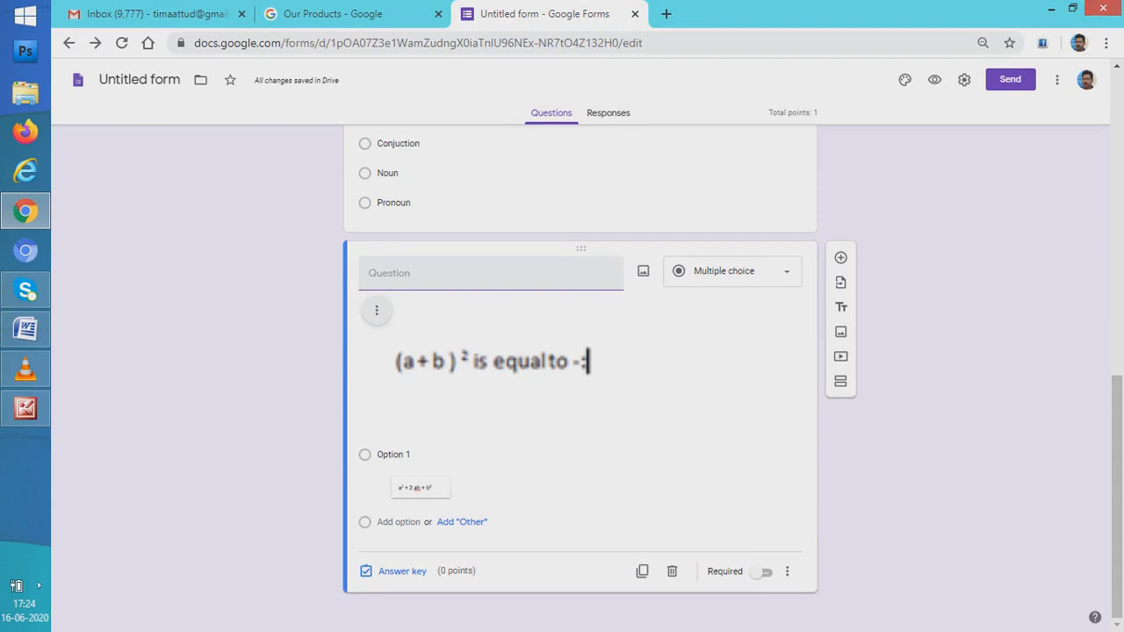
Check the question image options, then clear and restore the Option 1 label.
click(376, 311)
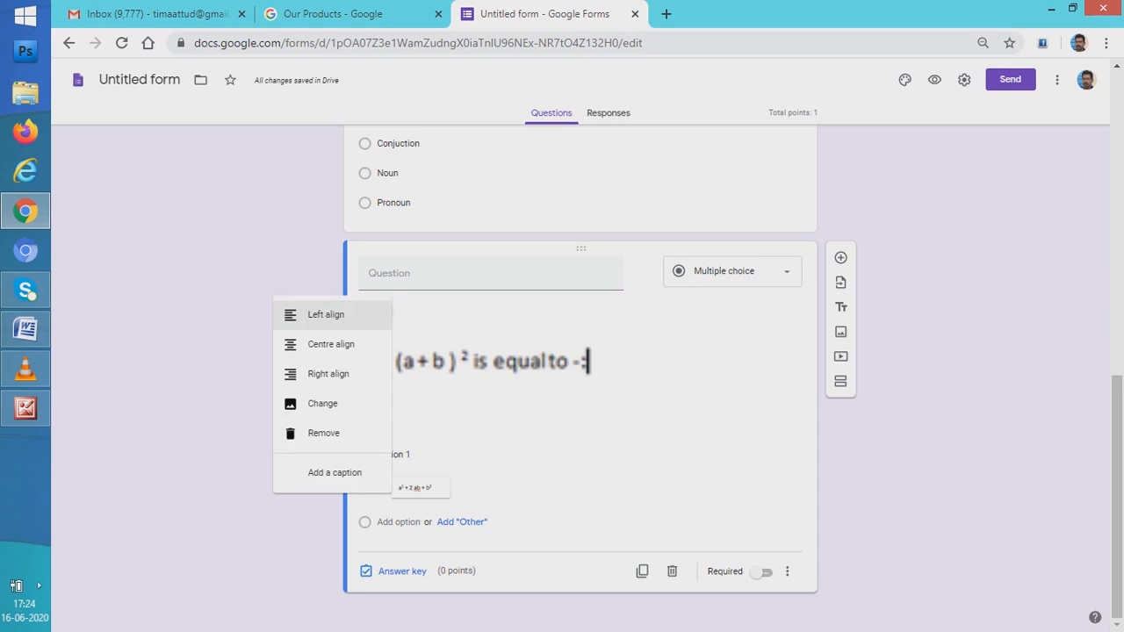
click(491, 406)
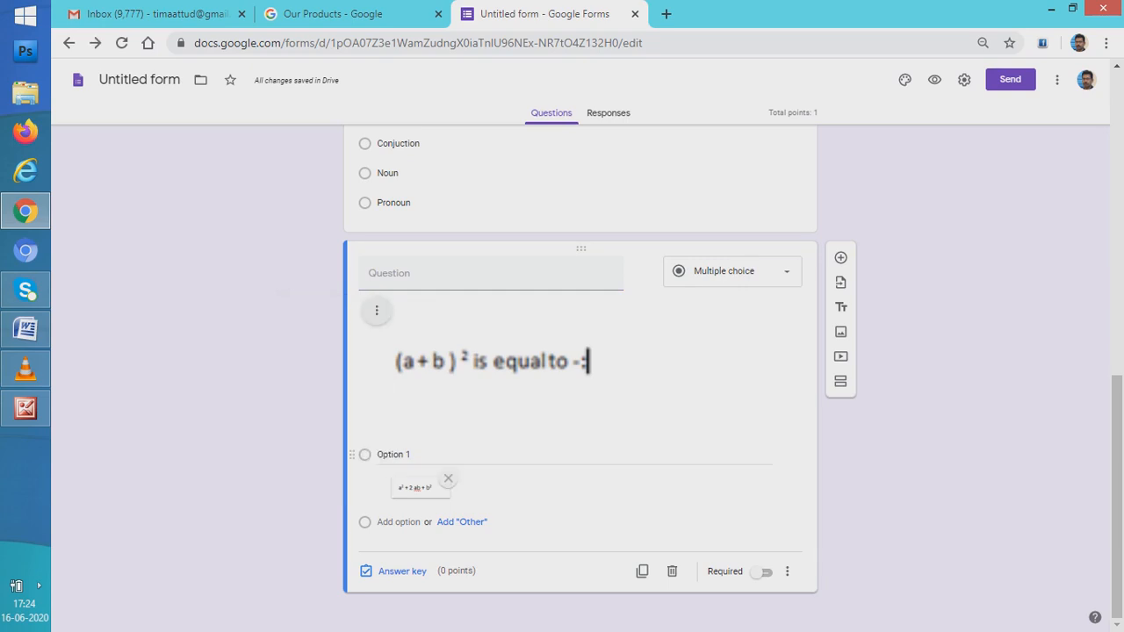
click(398, 455)
key(BackSpace)
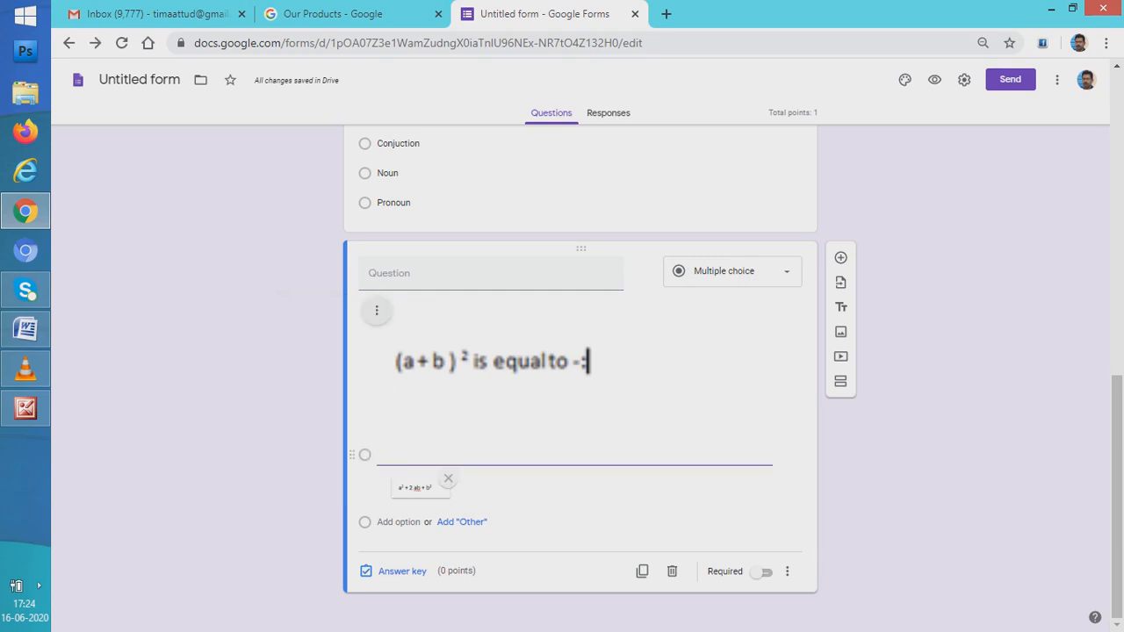
key(BackSpace)
click(544, 496)
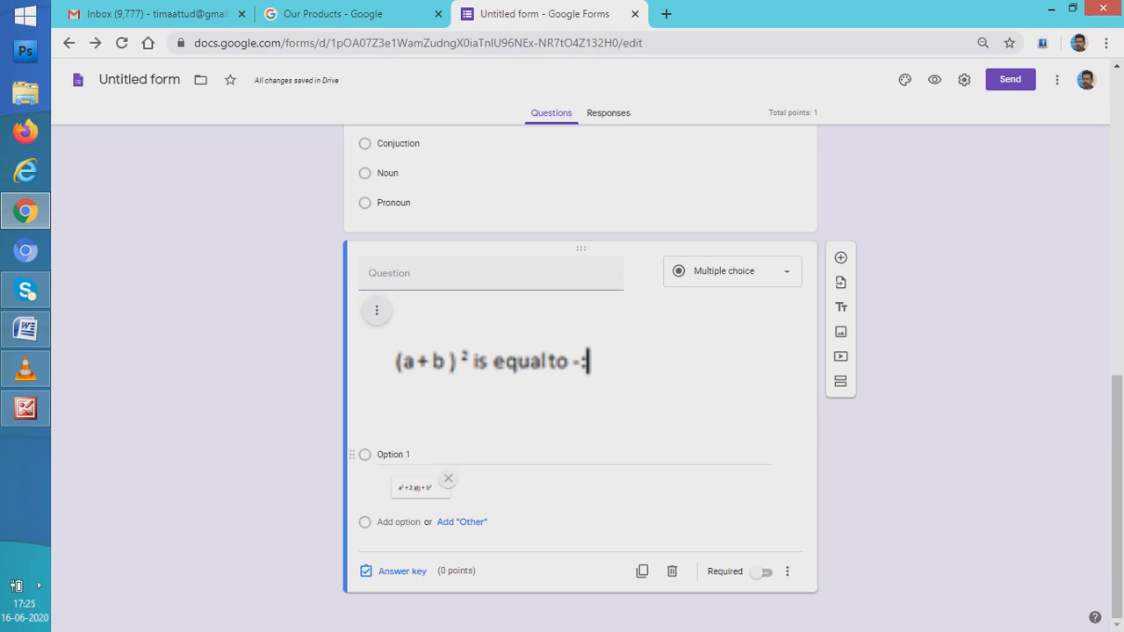
click(395, 455)
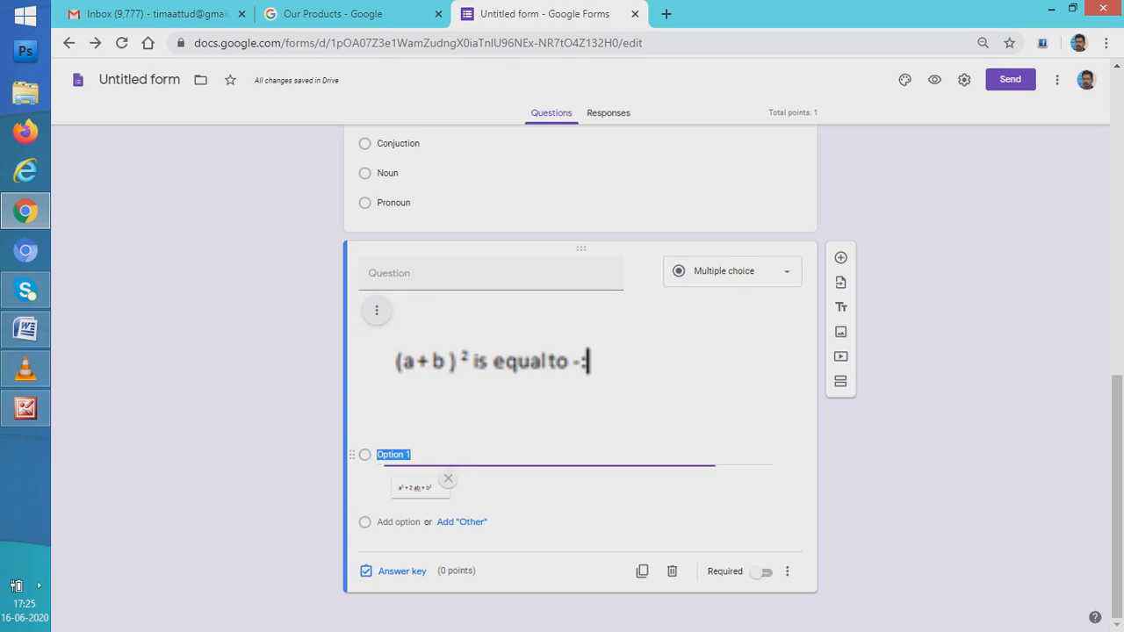
click(398, 523)
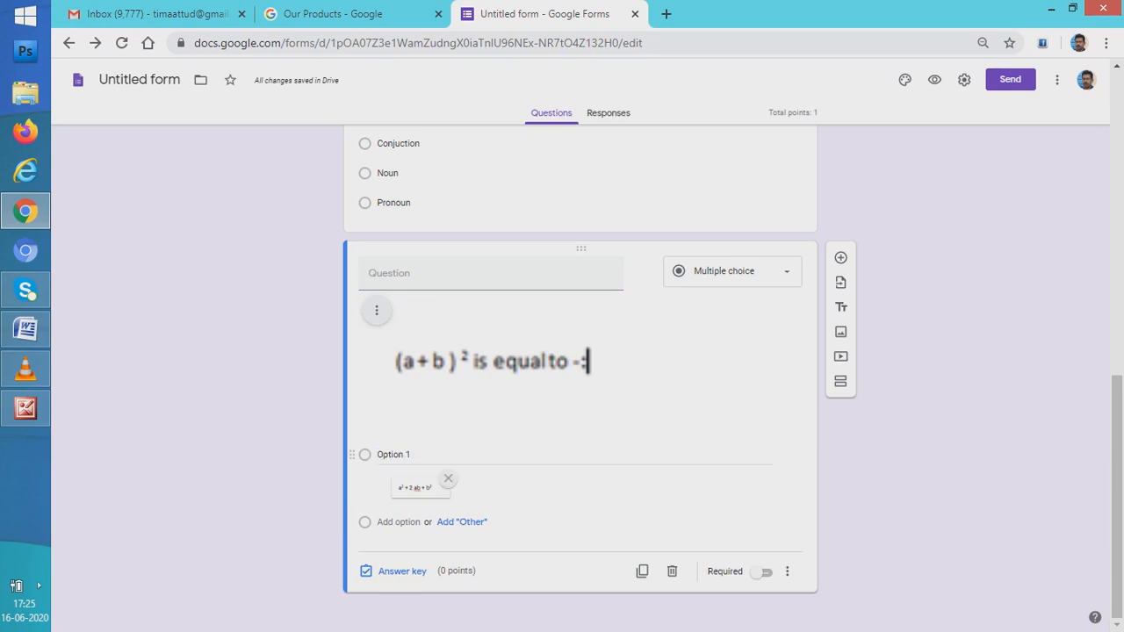
click(395, 455)
Add a second answer, Option 2, and remove the formula picture from Option 1.
click(389, 522)
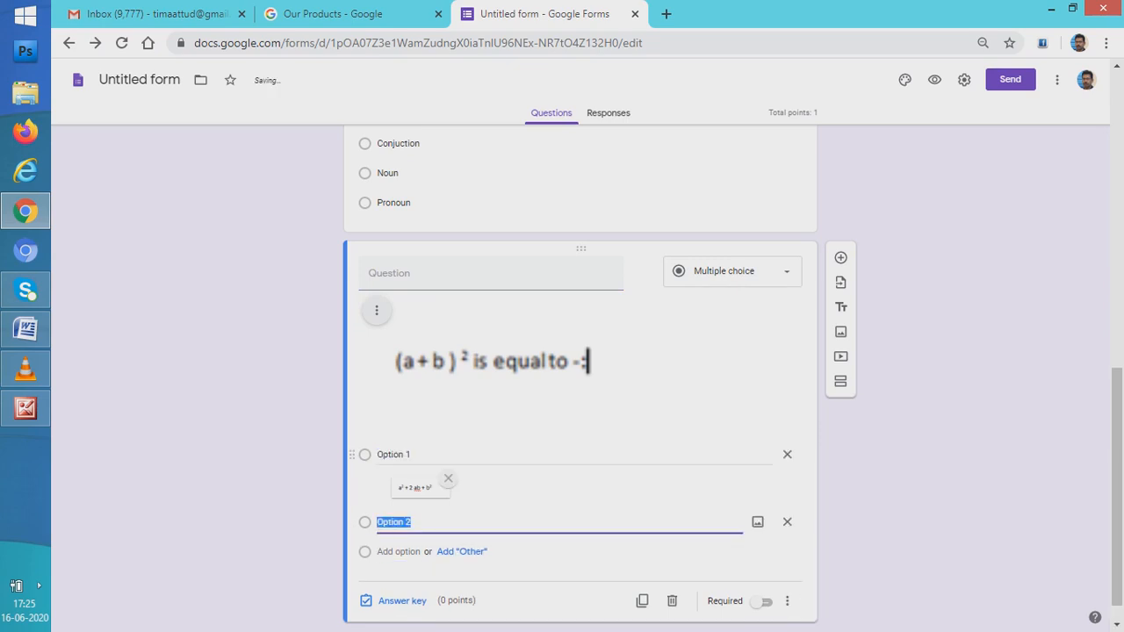
click(420, 488)
click(393, 454)
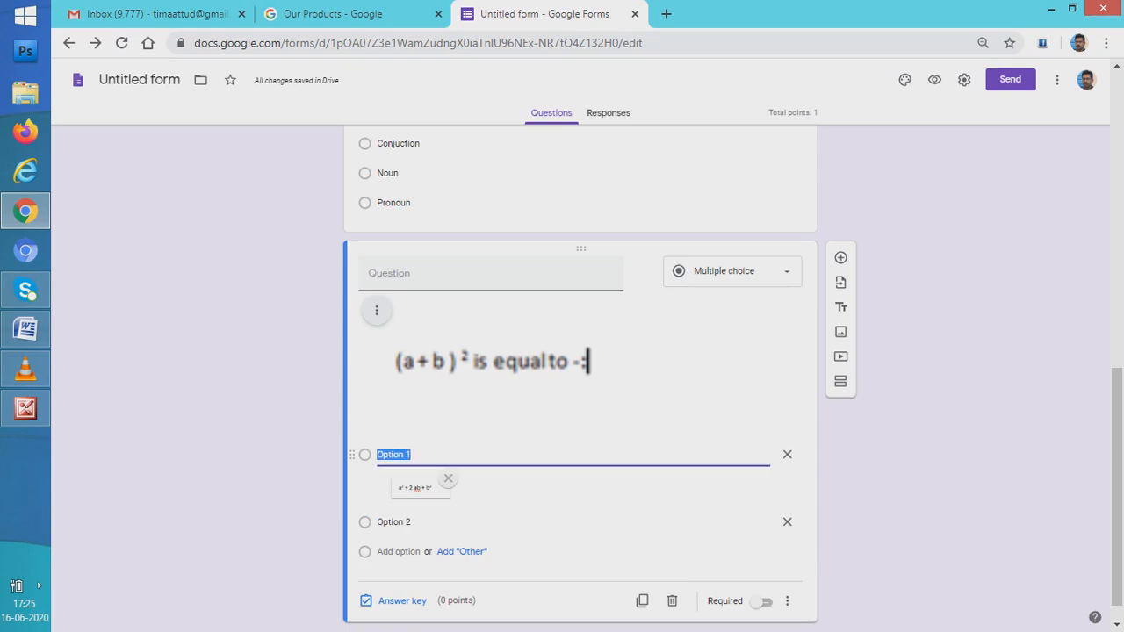
click(447, 478)
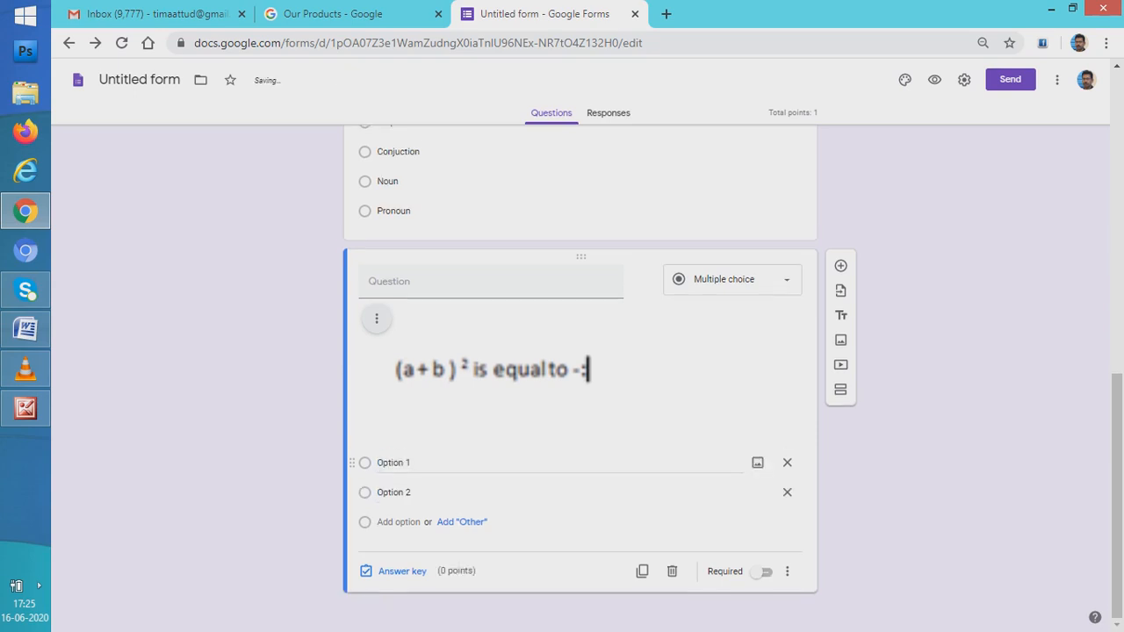
Re-attach the 'New Picture (1)' formula image to Option 1.
click(758, 463)
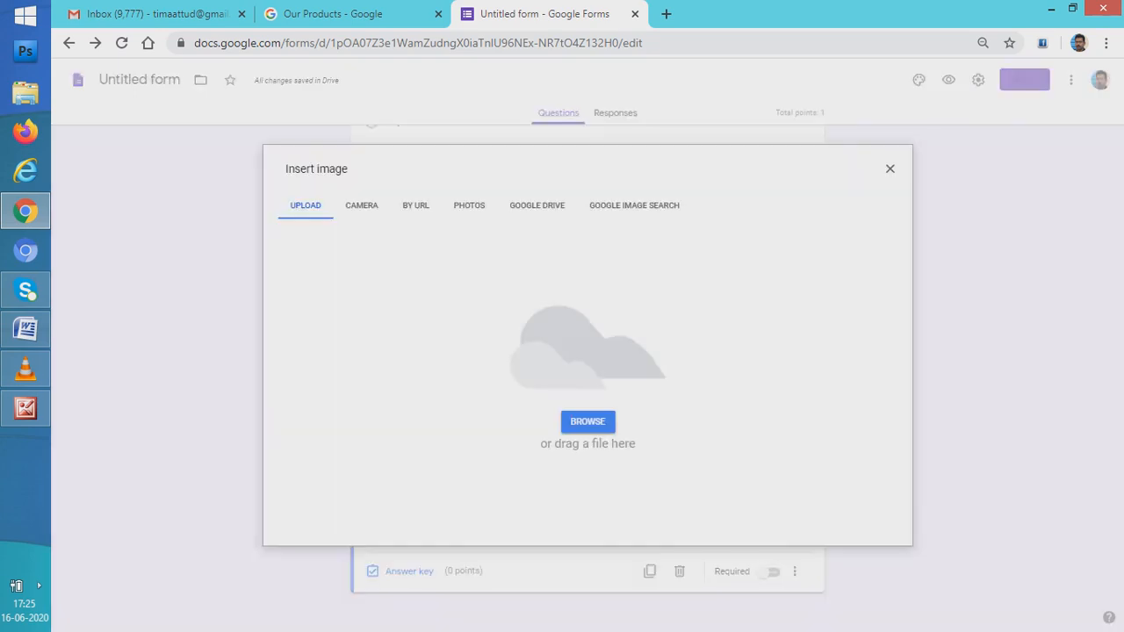
click(587, 422)
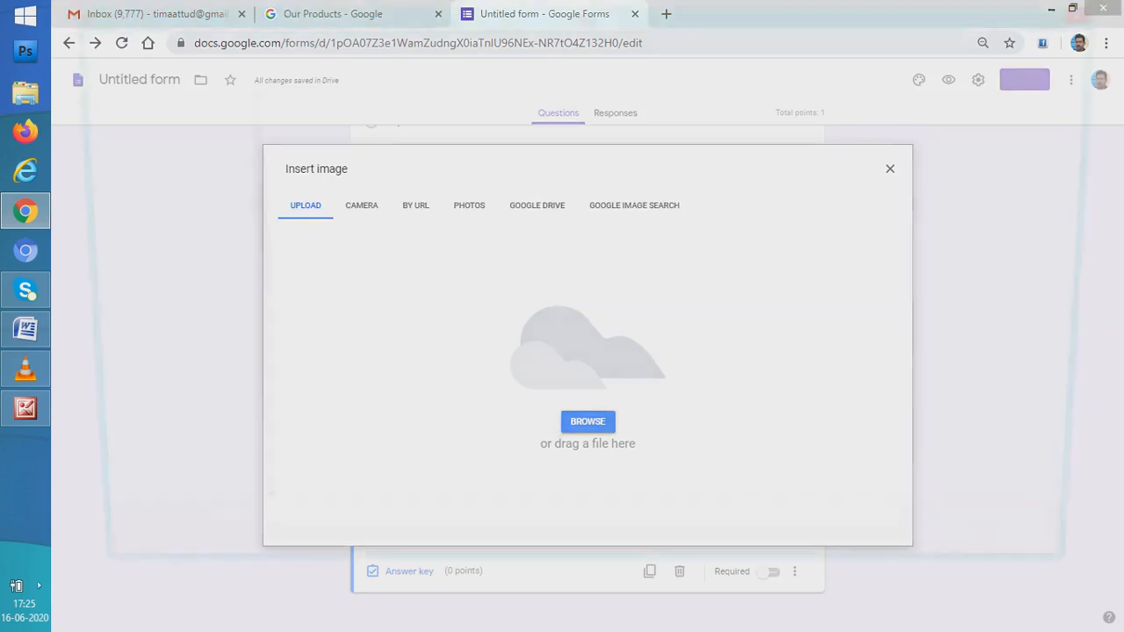
double_click(302, 154)
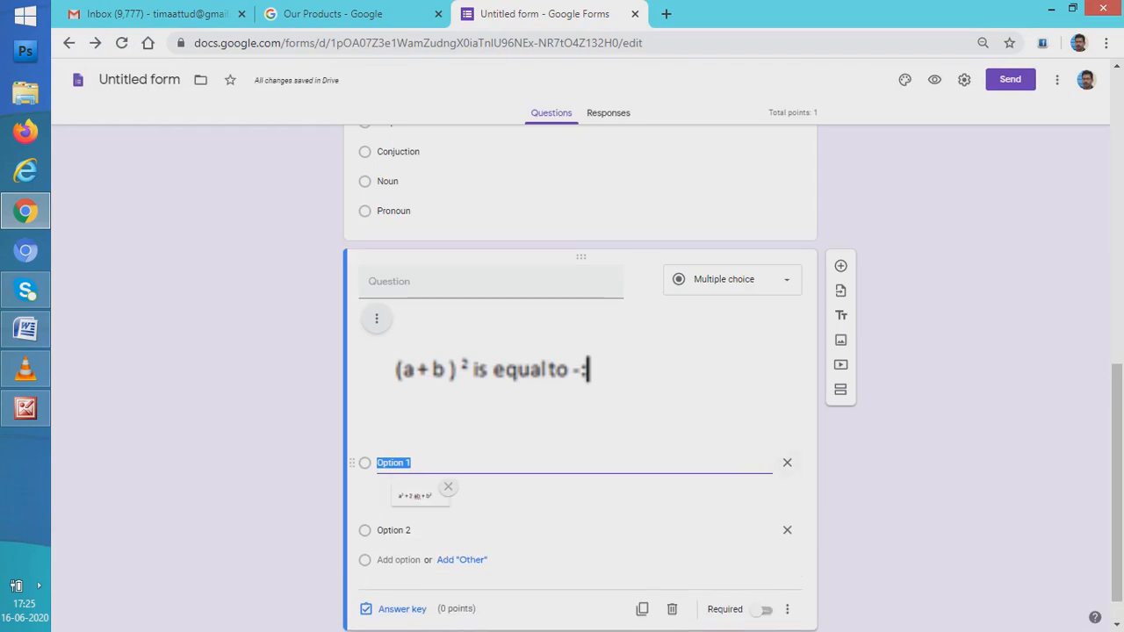
Undo the accidental deletion of Option 1 and its picture, then open the answer key.
click(787, 463)
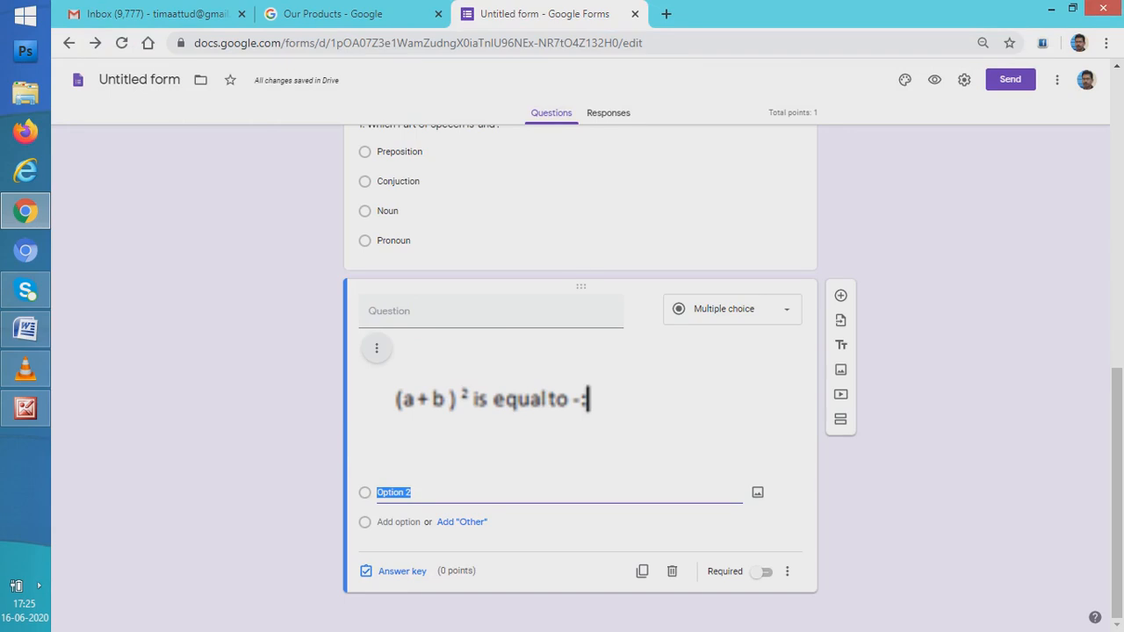
key(ctrl+z)
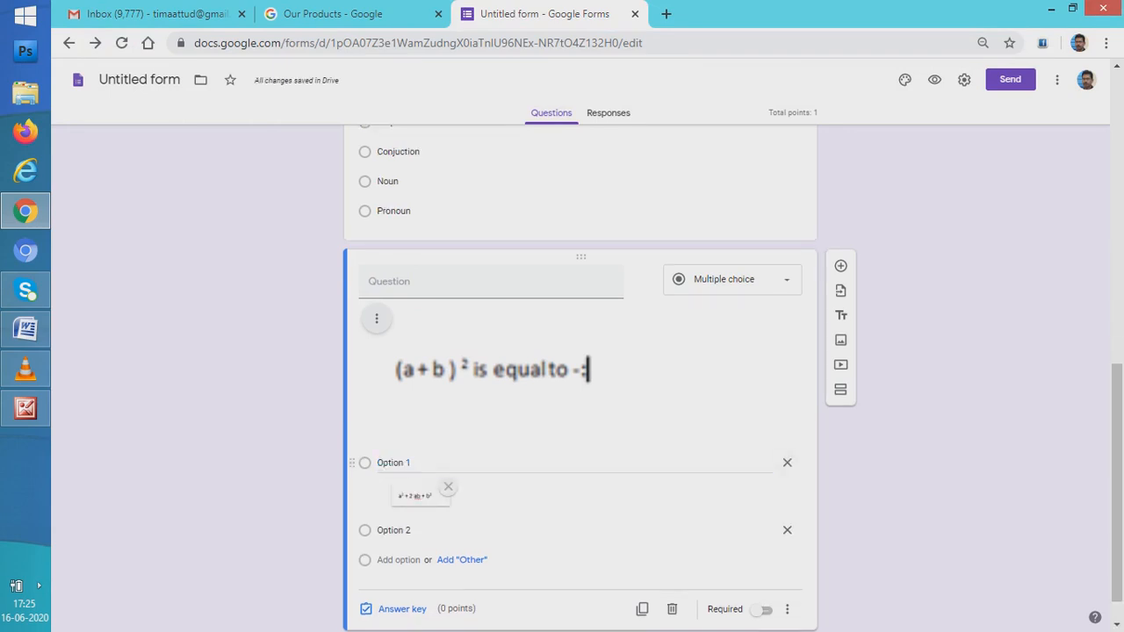
right_click(418, 497)
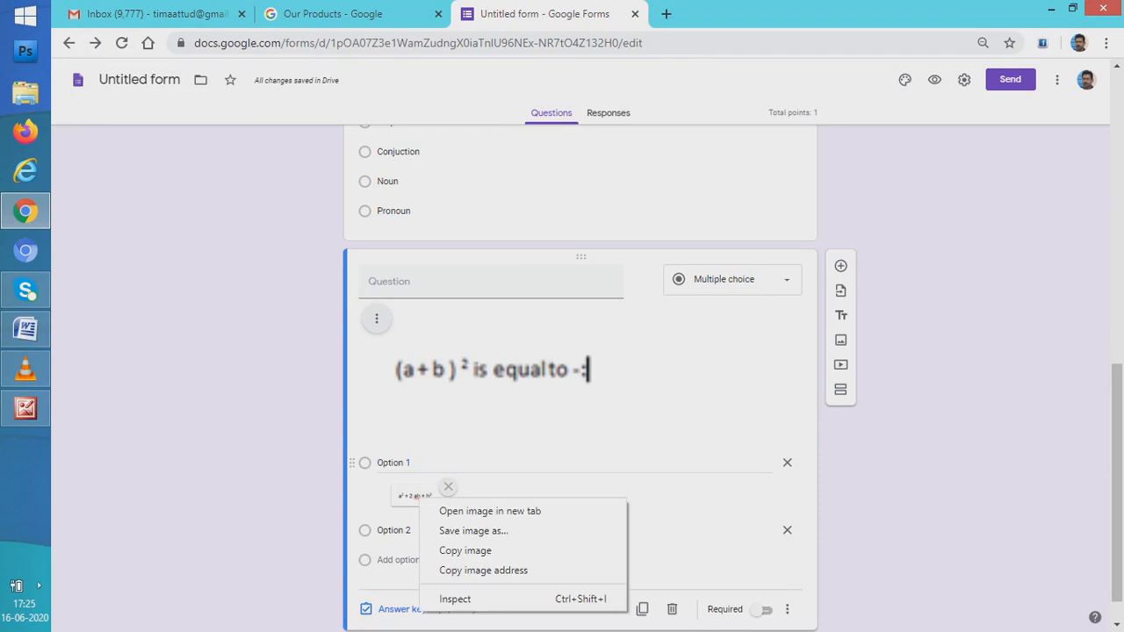
key(Escape)
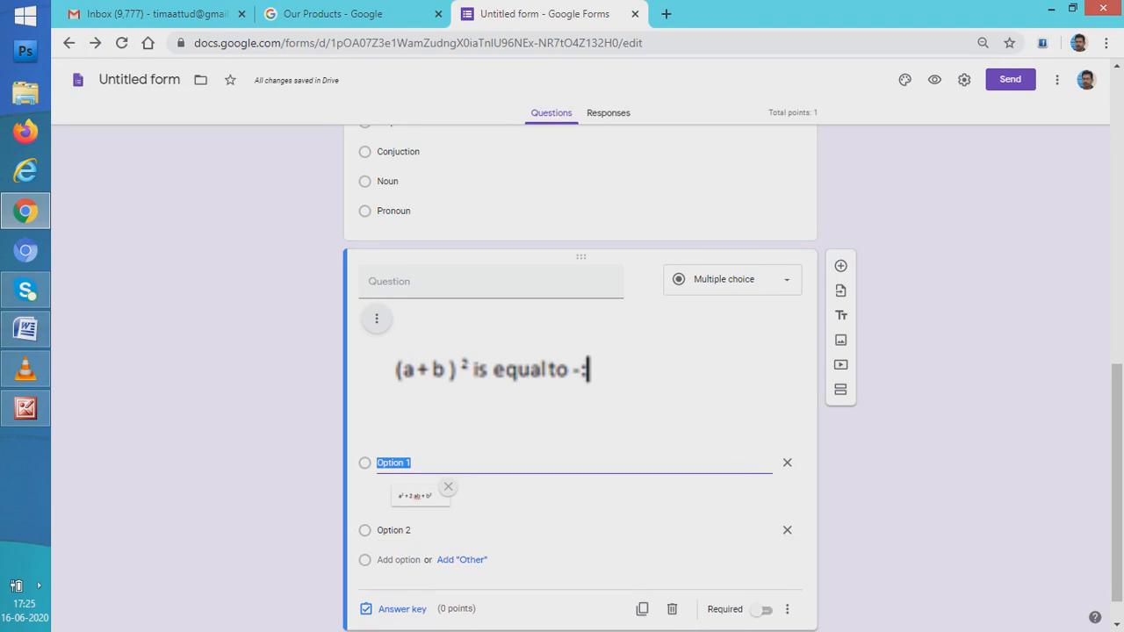
click(386, 608)
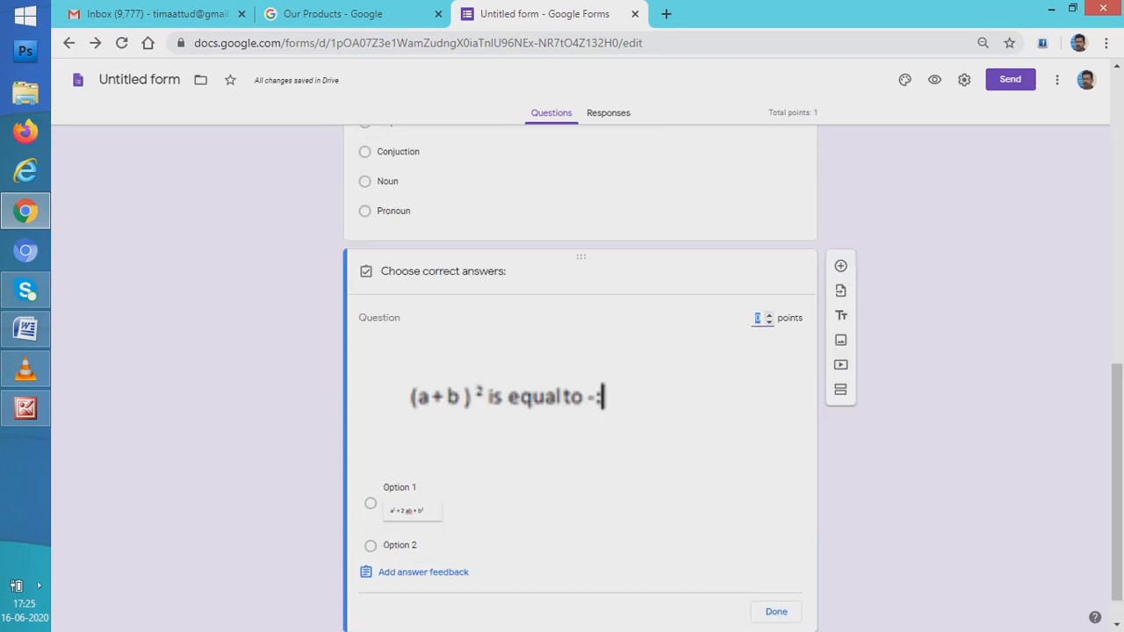
Make Option 1 the correct 1-point answer, set the question required, and open Send.
click(769, 313)
click(370, 504)
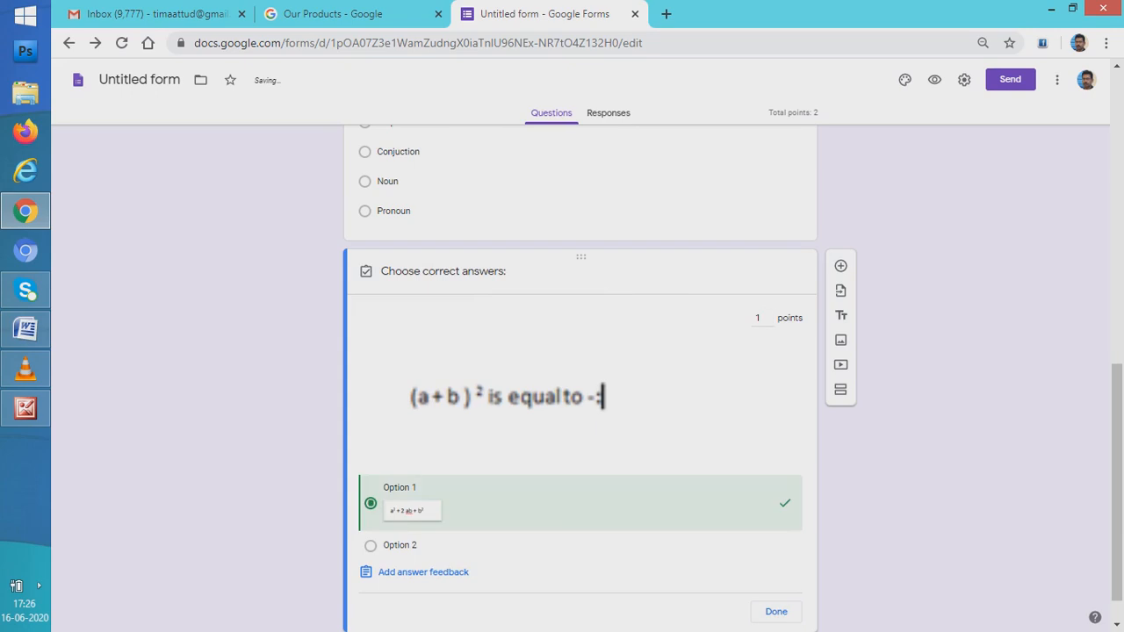
click(776, 611)
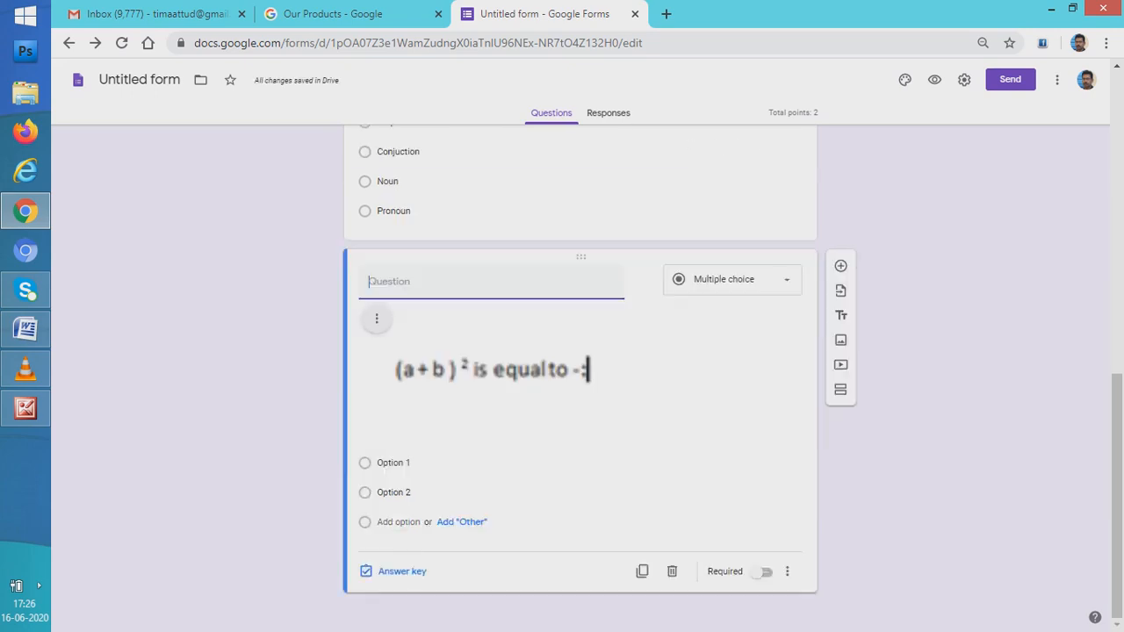
click(765, 610)
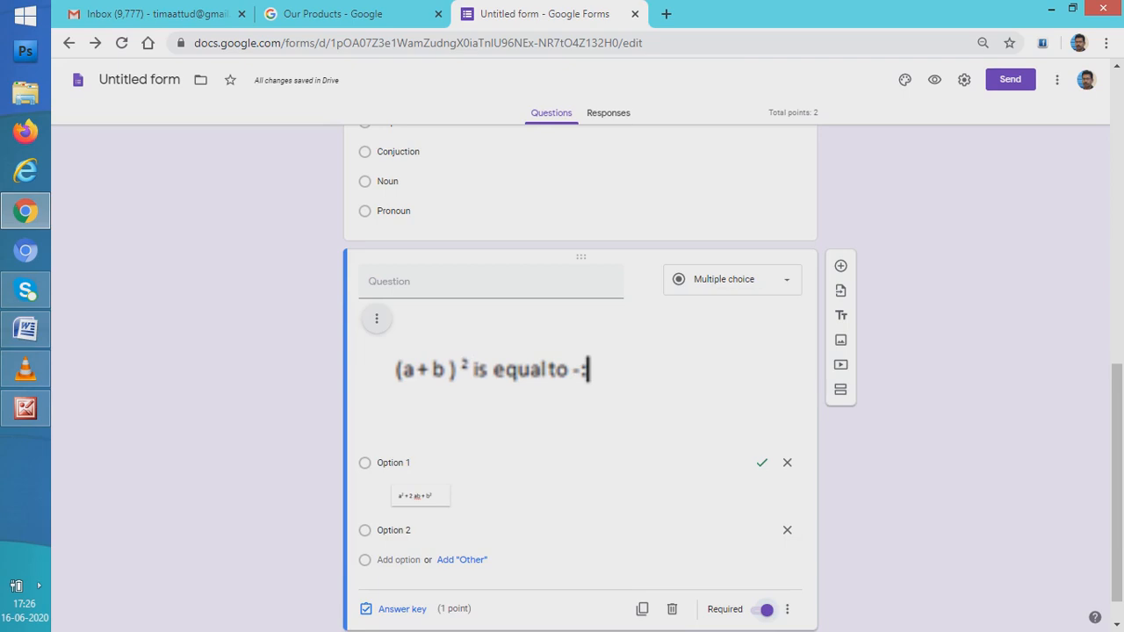
click(1010, 79)
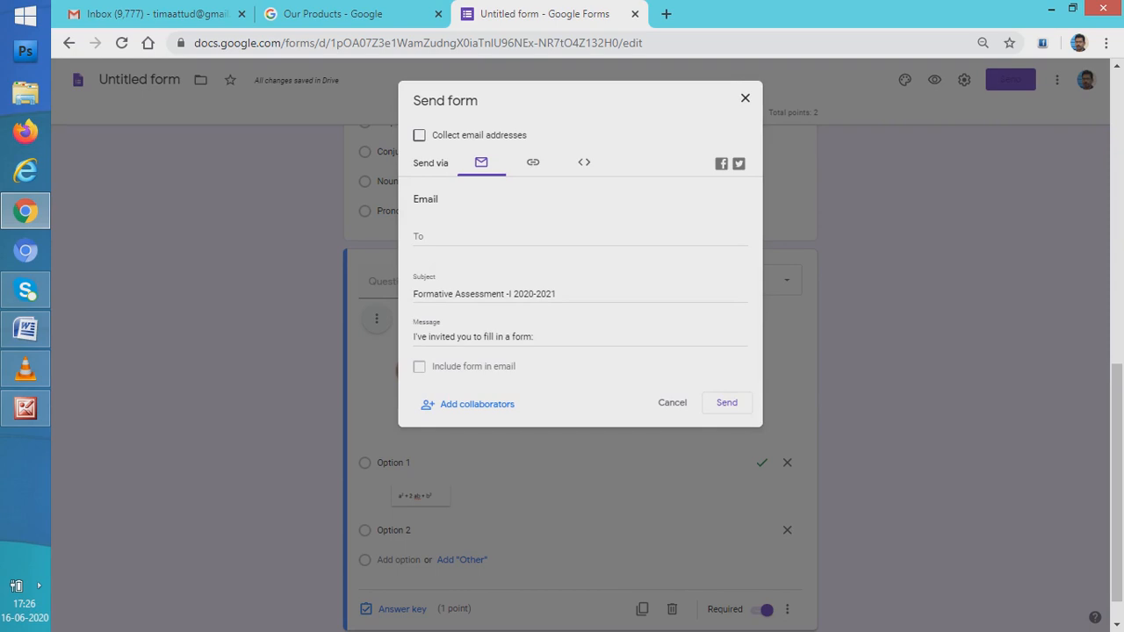
Copy the shortened forms.gle link to the quiz and switch to the Gmail inbox.
click(532, 162)
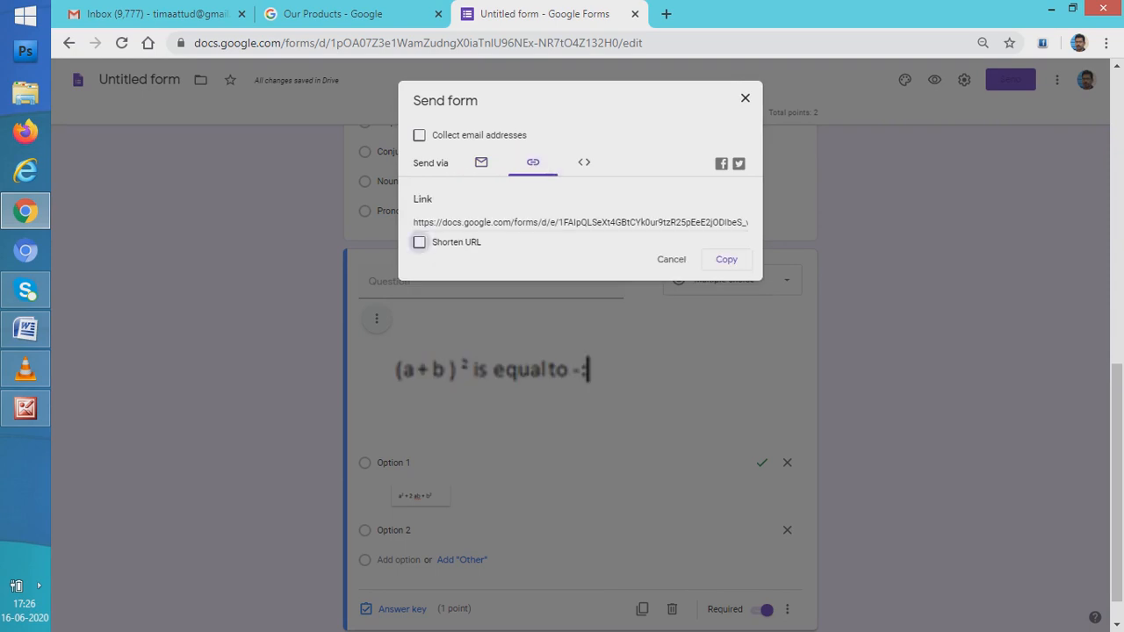
click(419, 243)
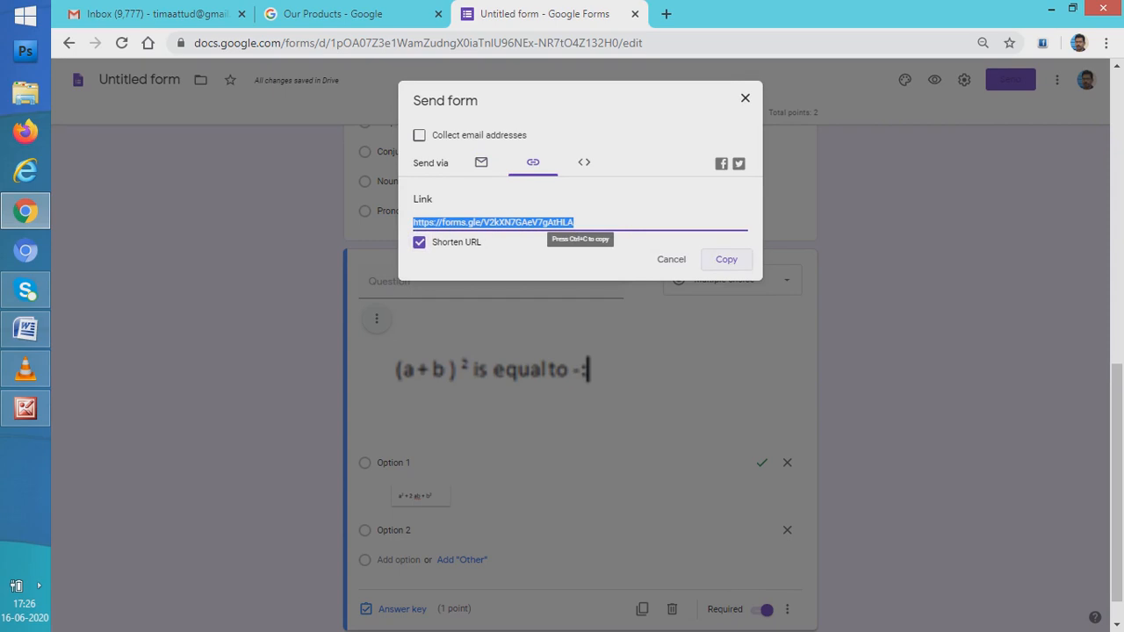
click(726, 260)
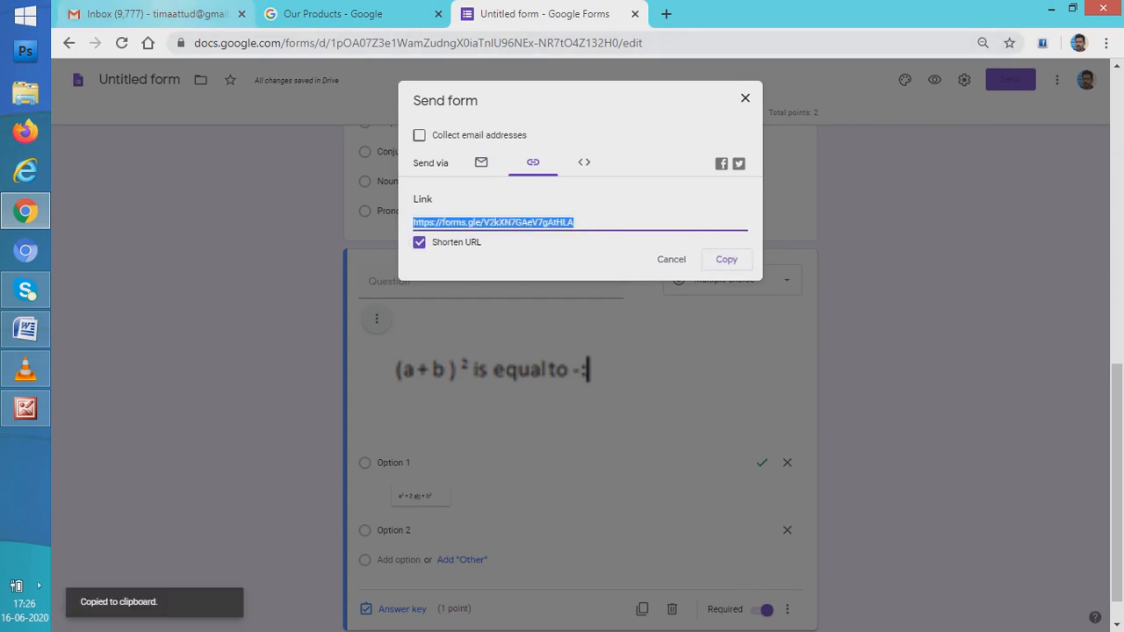
click(153, 14)
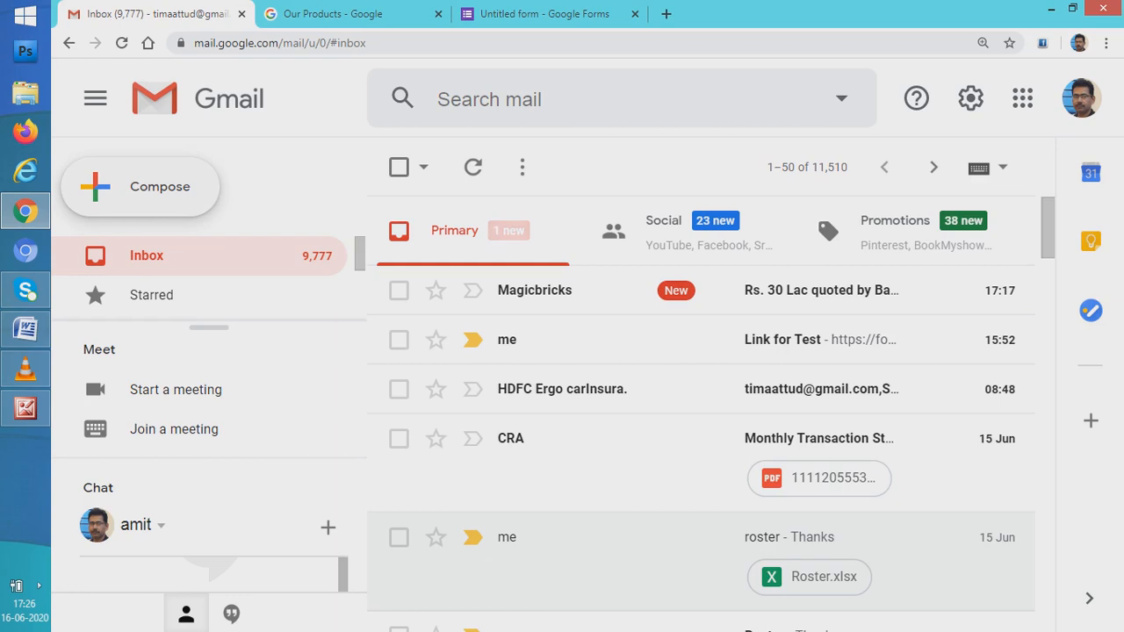
Start a new email addressed to the suggested recipient contact.
click(140, 186)
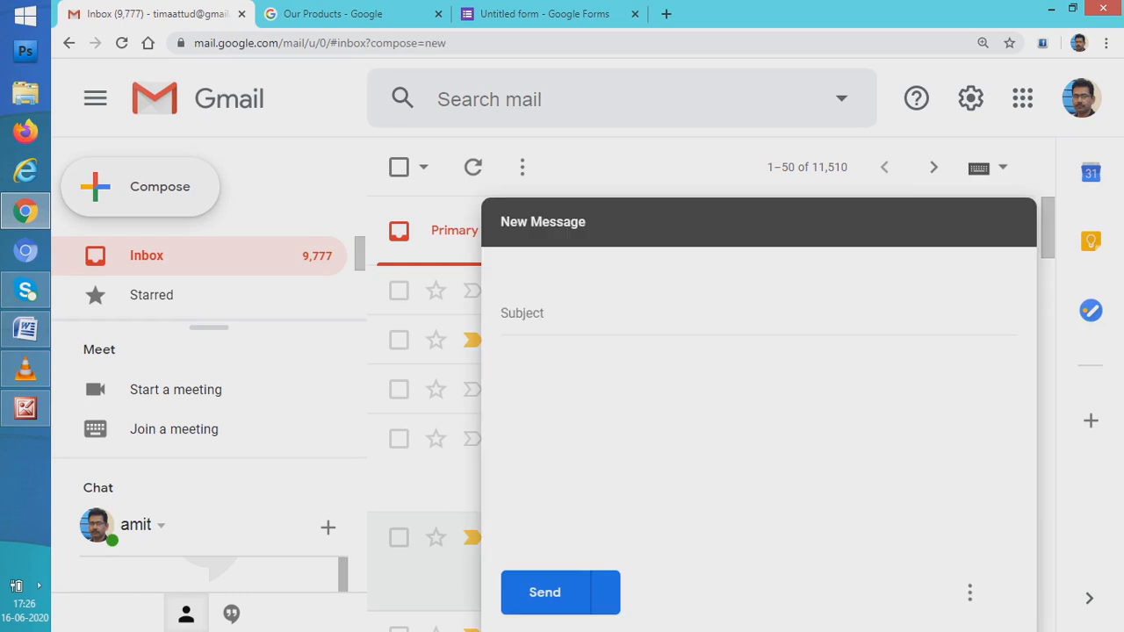
text(TIMAA)
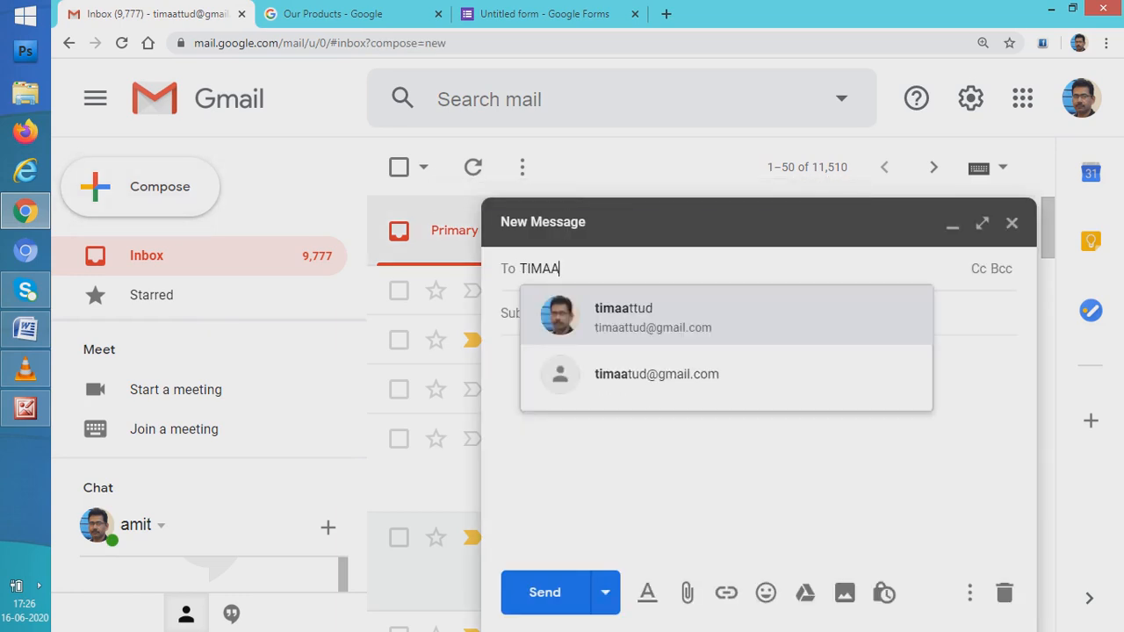
text(TTUD)
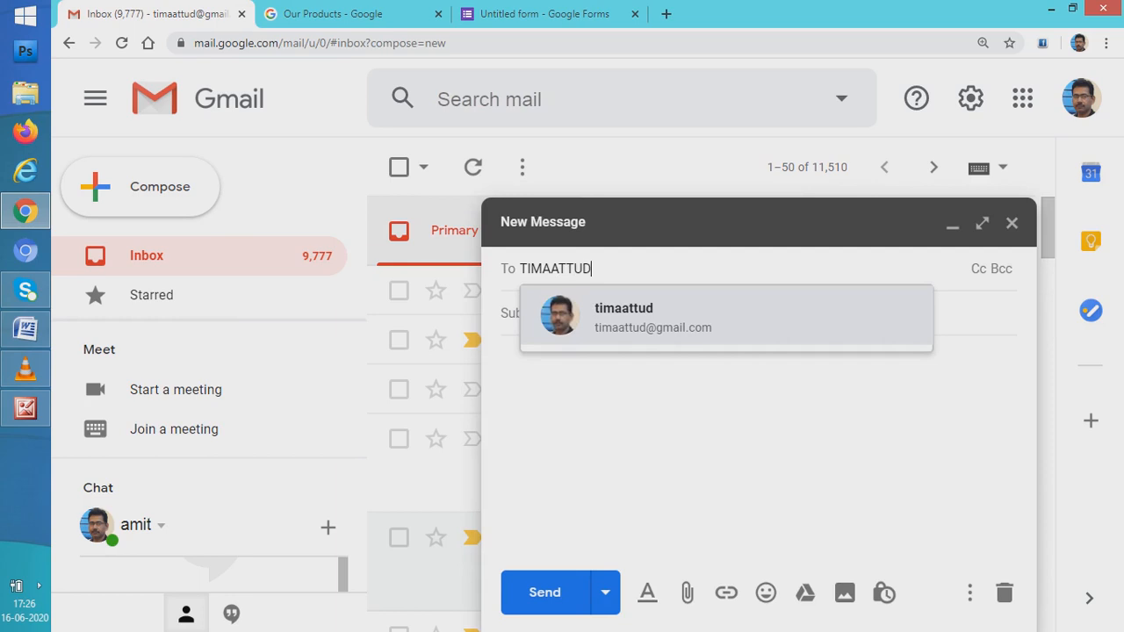
key(Return)
key(Tab)
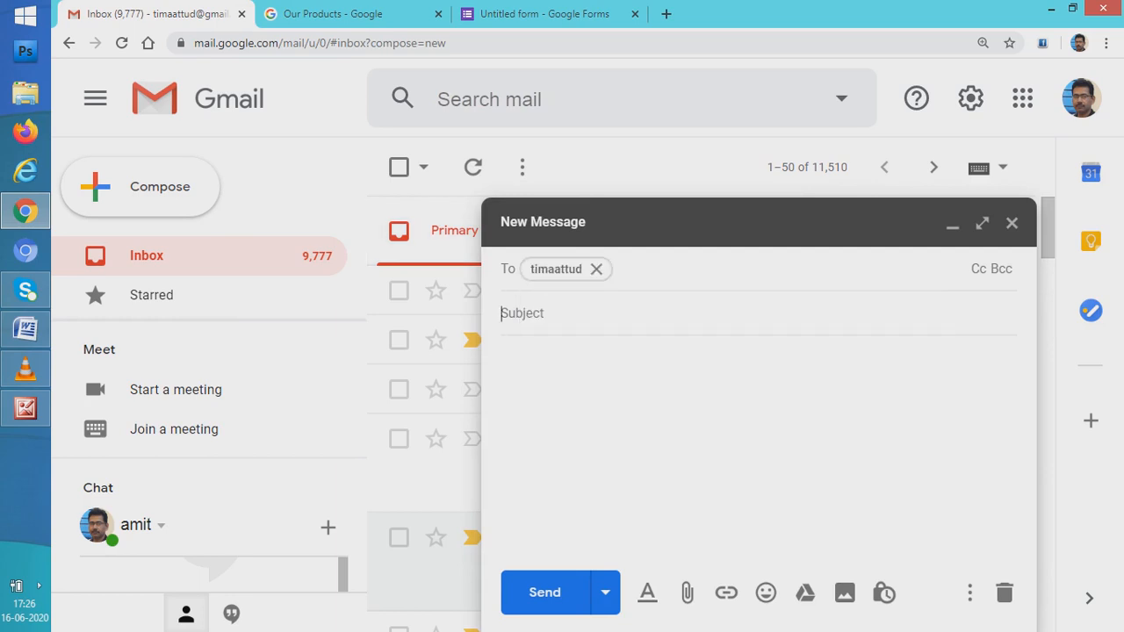
Enter the email subject 'Link for FA1'.
text(K)
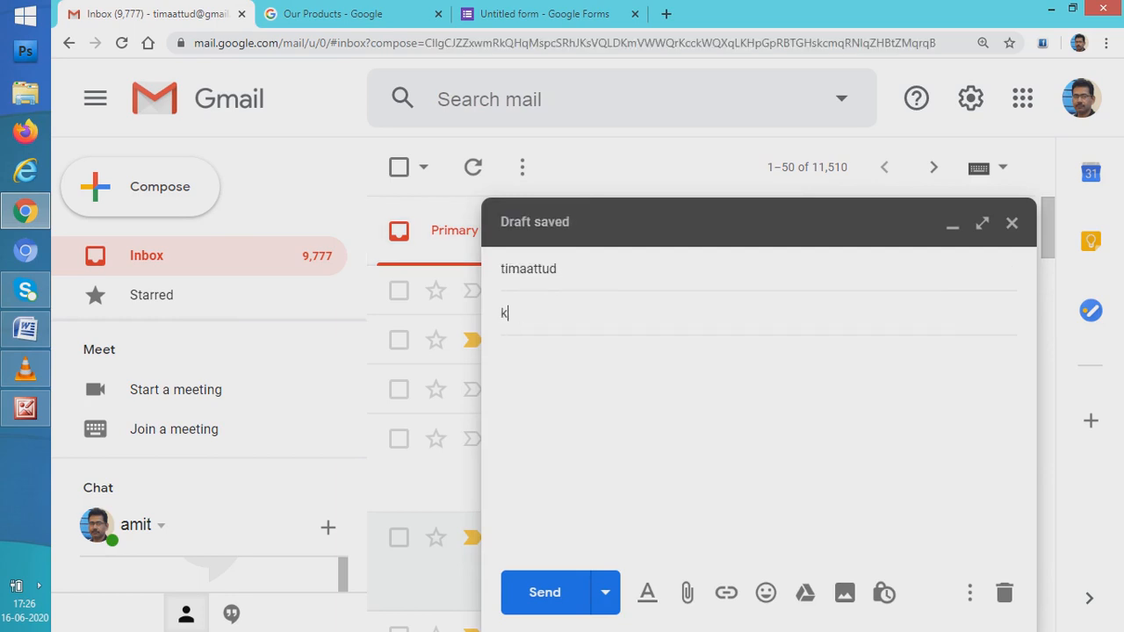
key(BackSpace)
text(INK)
key(BackSpace)
key(BackSpace)
key(BackSpace)
text(Link for)
text(FA1)
key(Tab)
Paste the form link into the message body and send it.
right_click(563, 354)
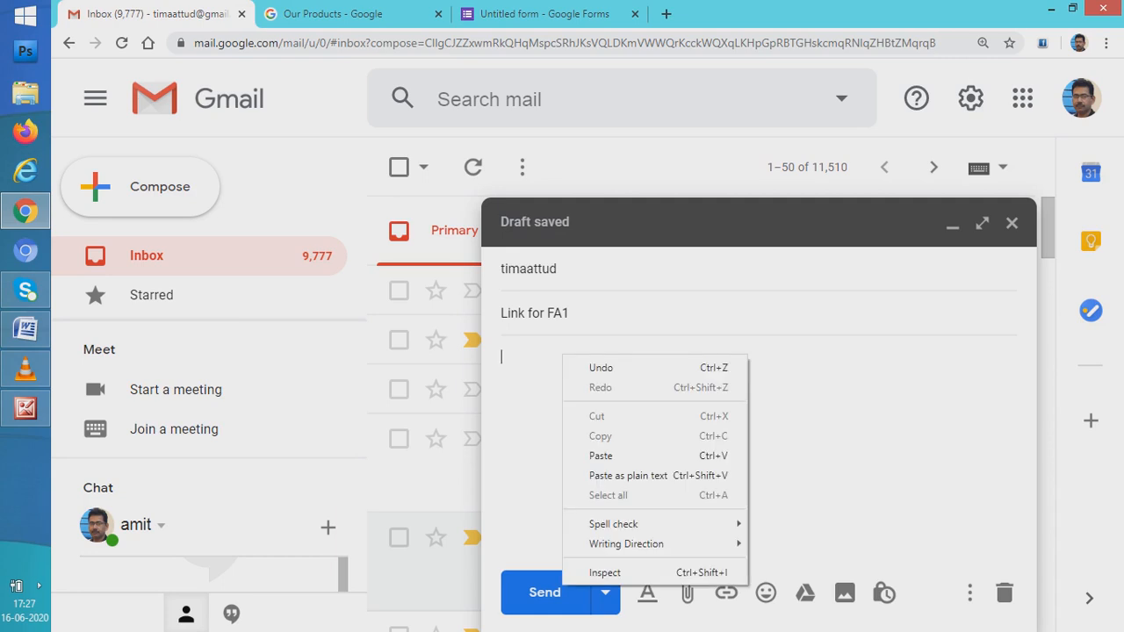
click(600, 456)
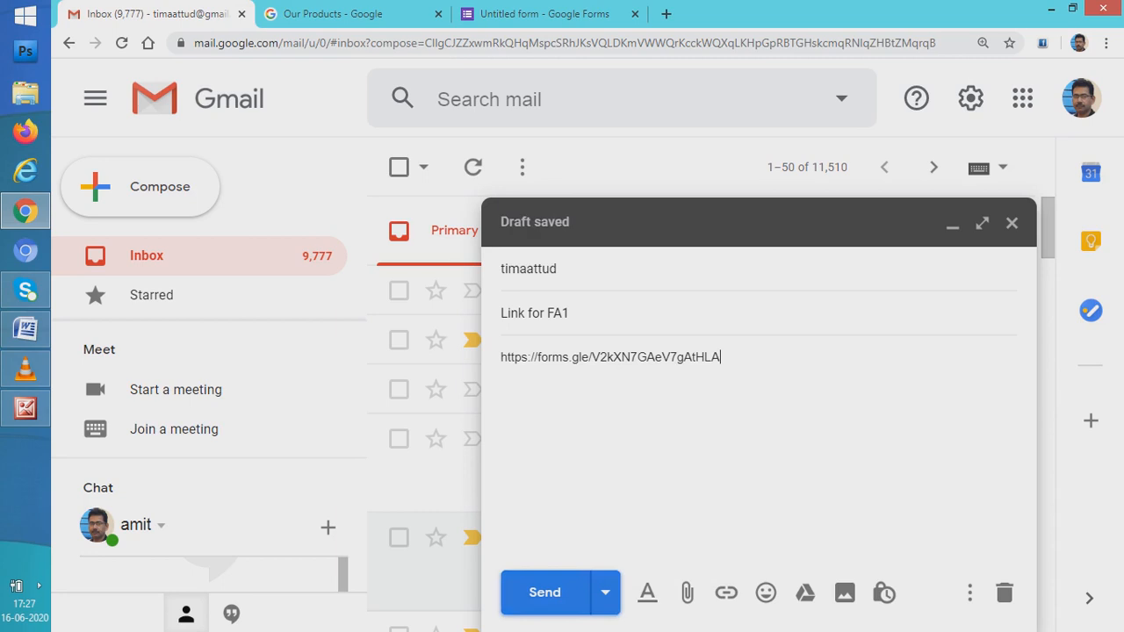
click(549, 594)
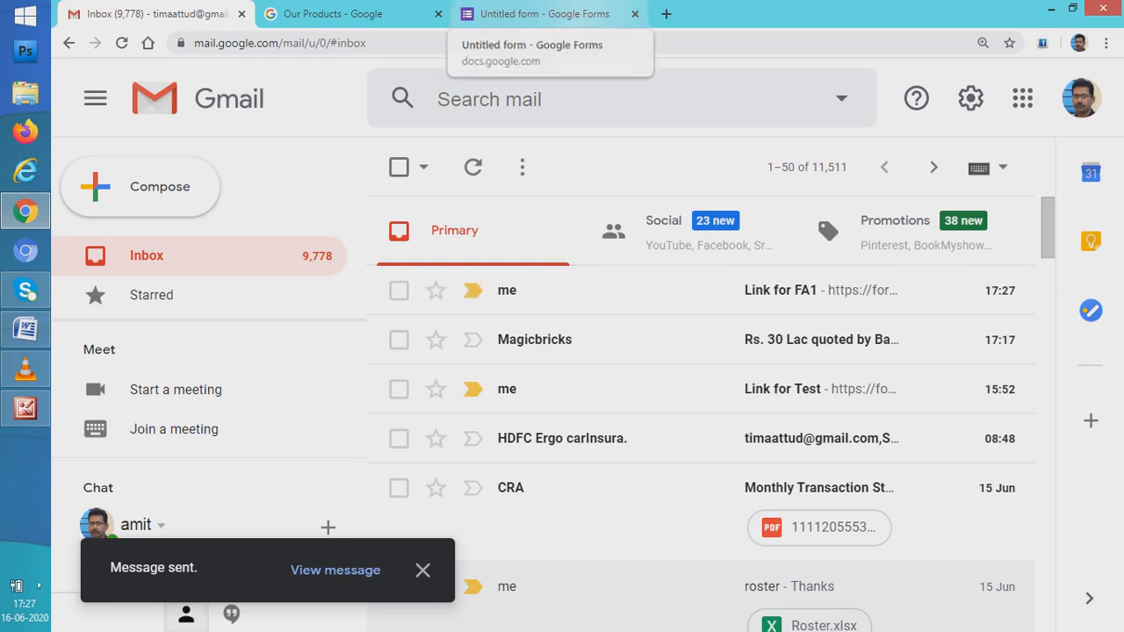
Close Send form, create a new 'Untitled form (Responses)' spreadsheet from Responses, and widen column G.
click(536, 14)
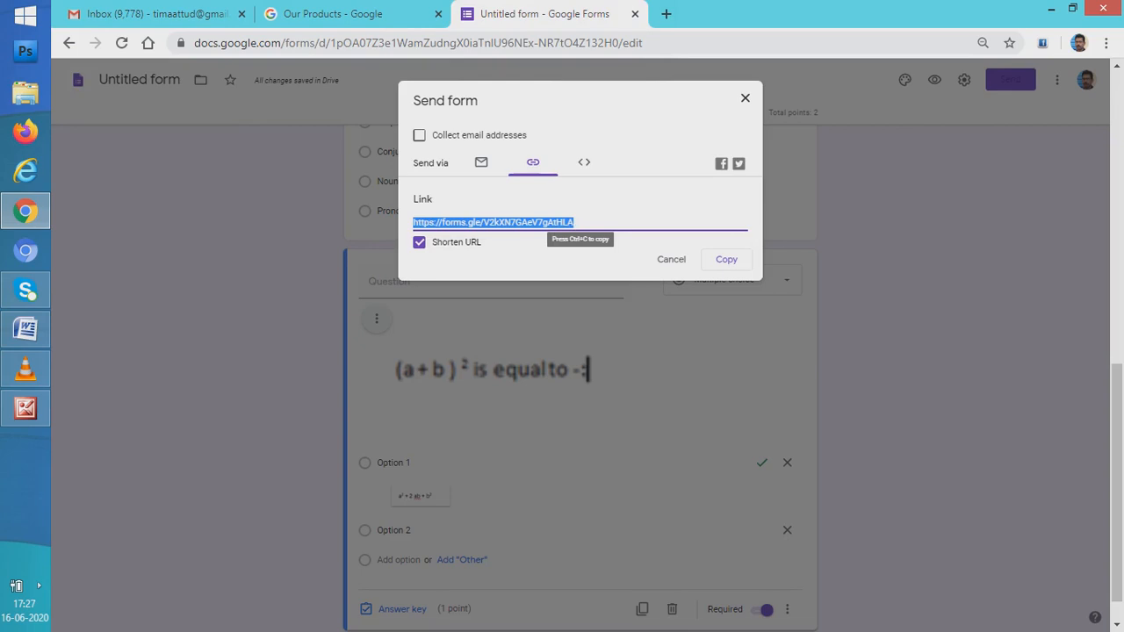
click(744, 98)
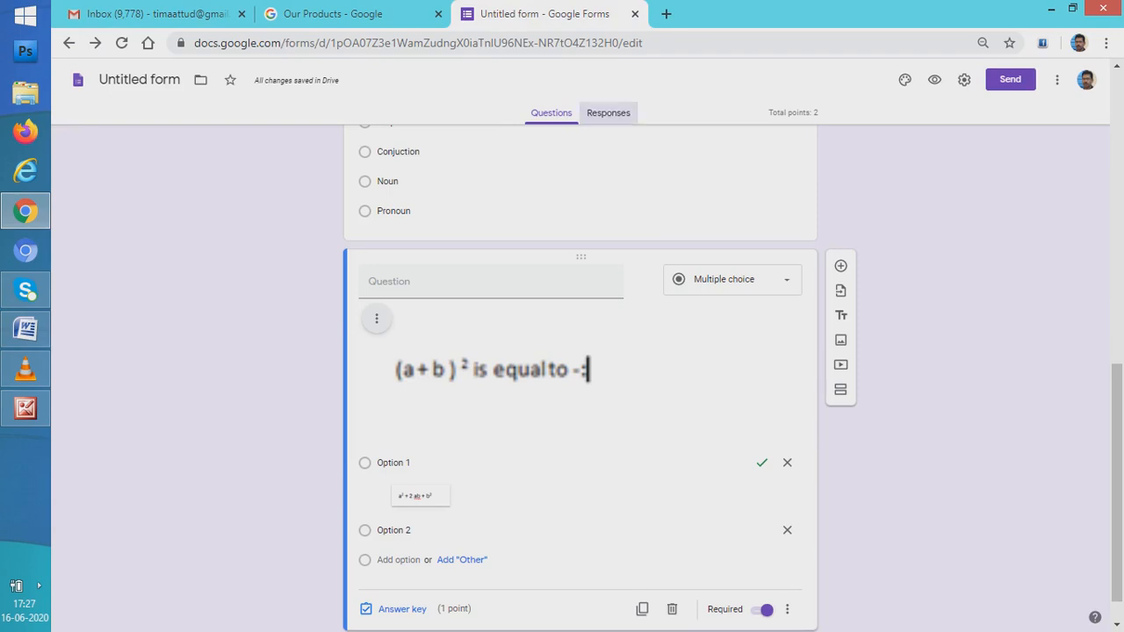
click(609, 113)
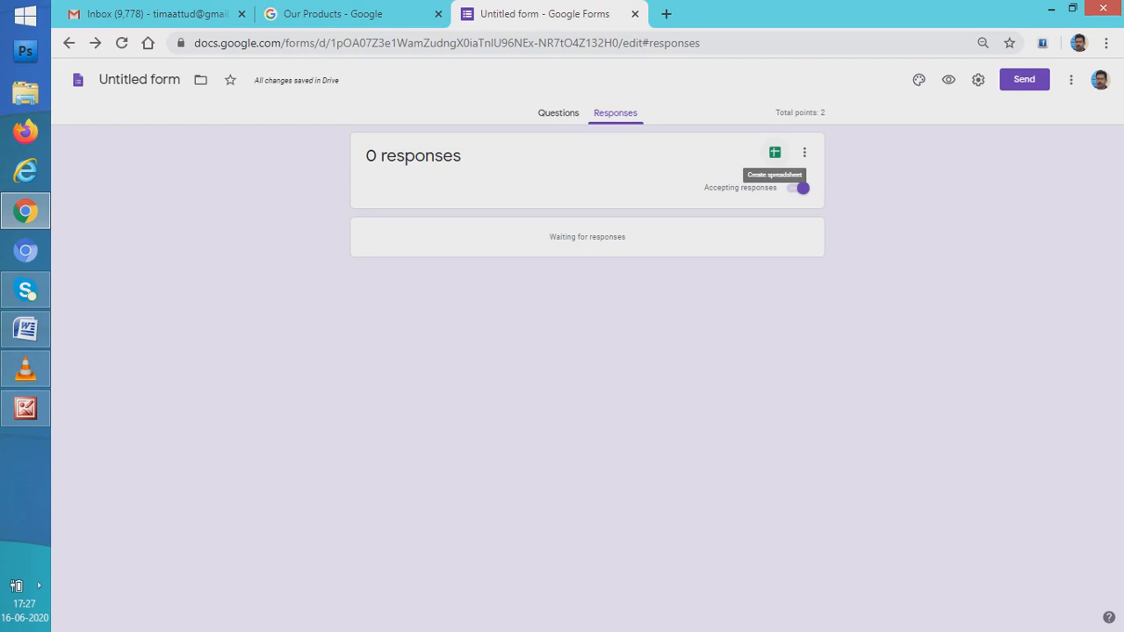
click(774, 152)
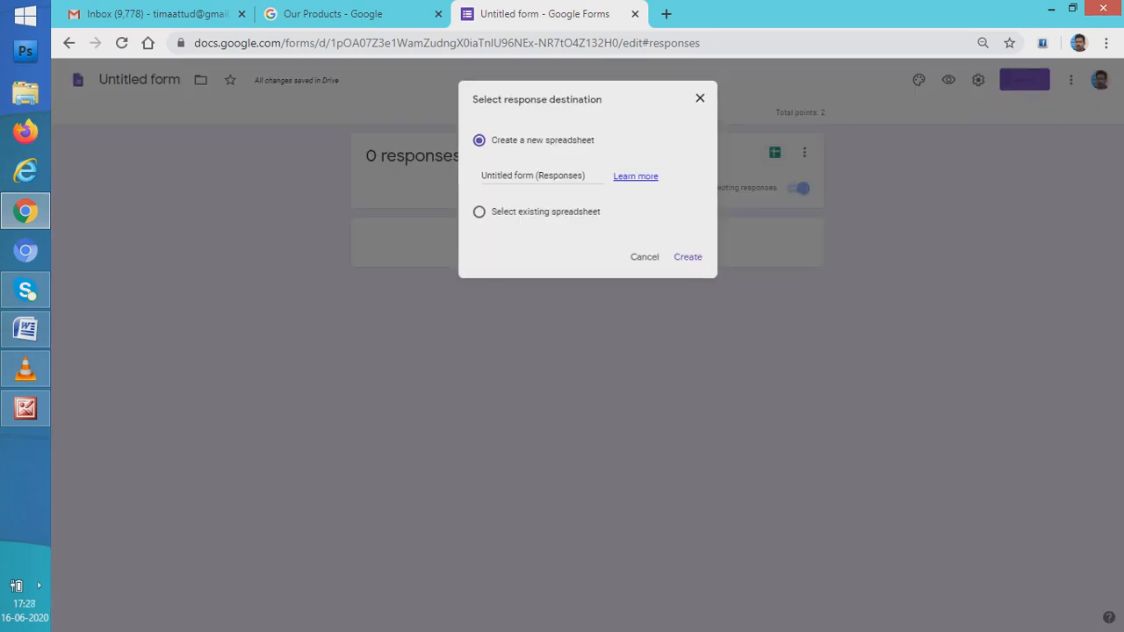
click(687, 256)
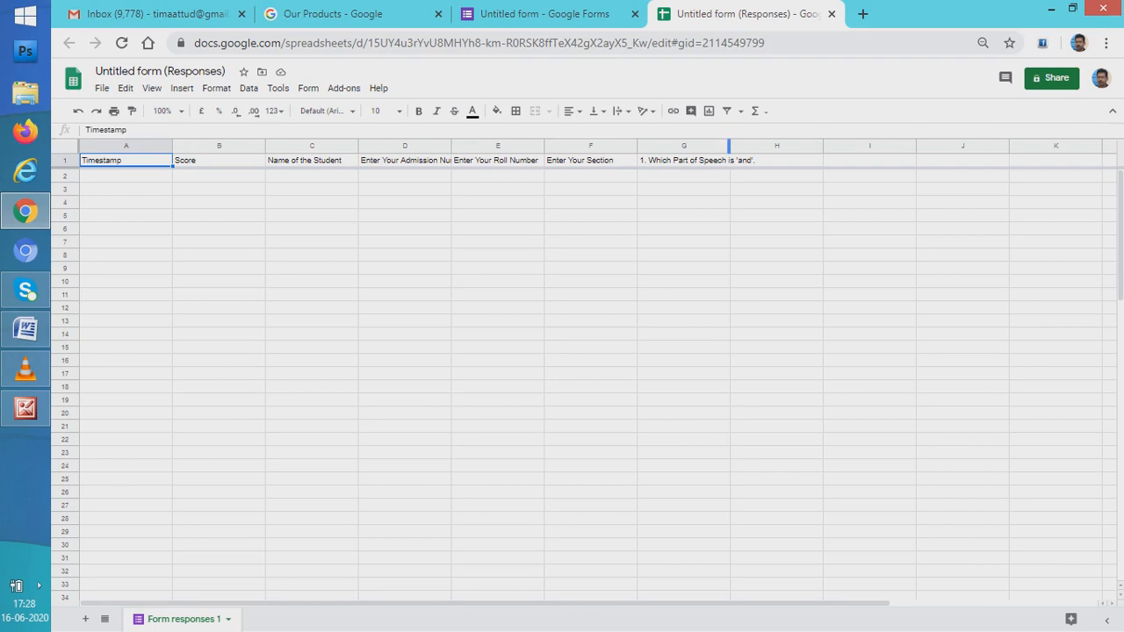
drag(729, 145, 760, 145)
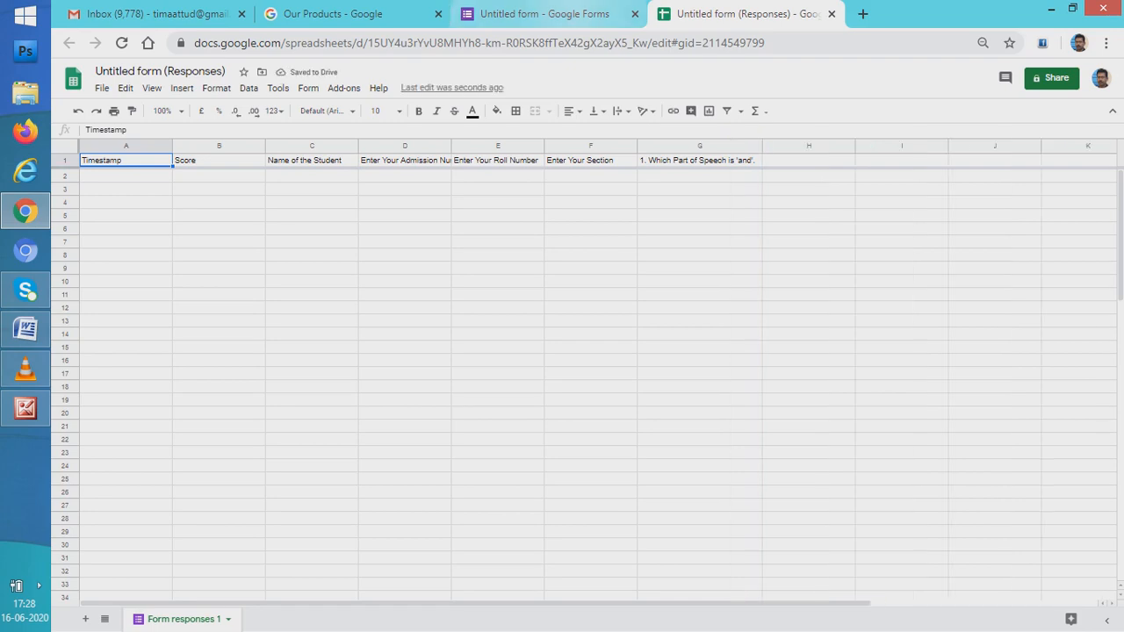
click(545, 14)
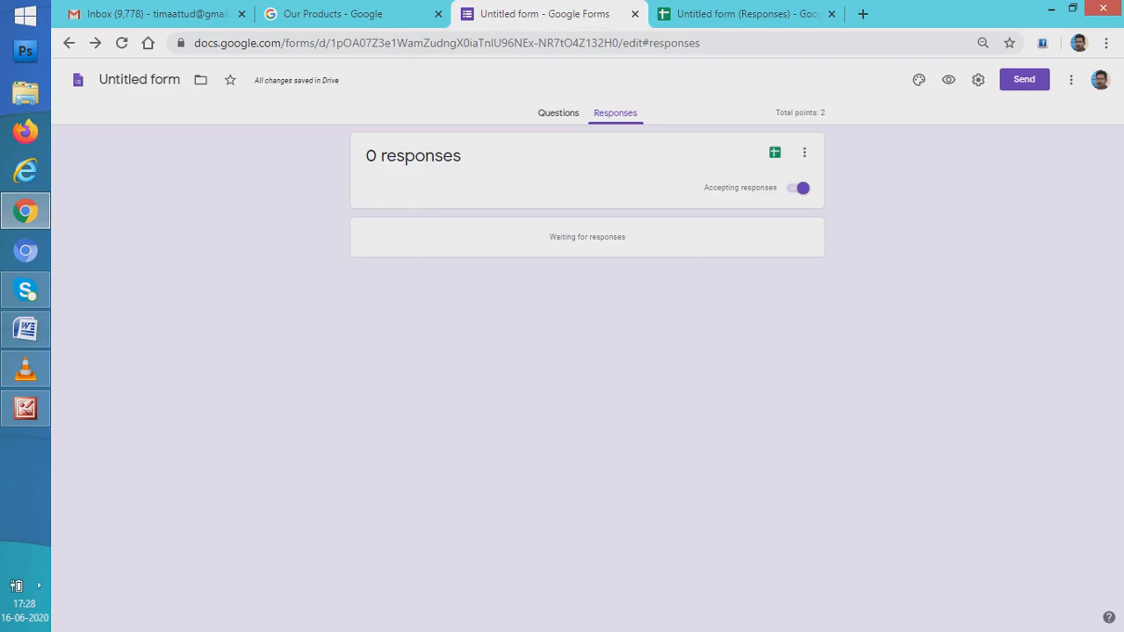
Title the image question 'Answer the following question'.
click(558, 113)
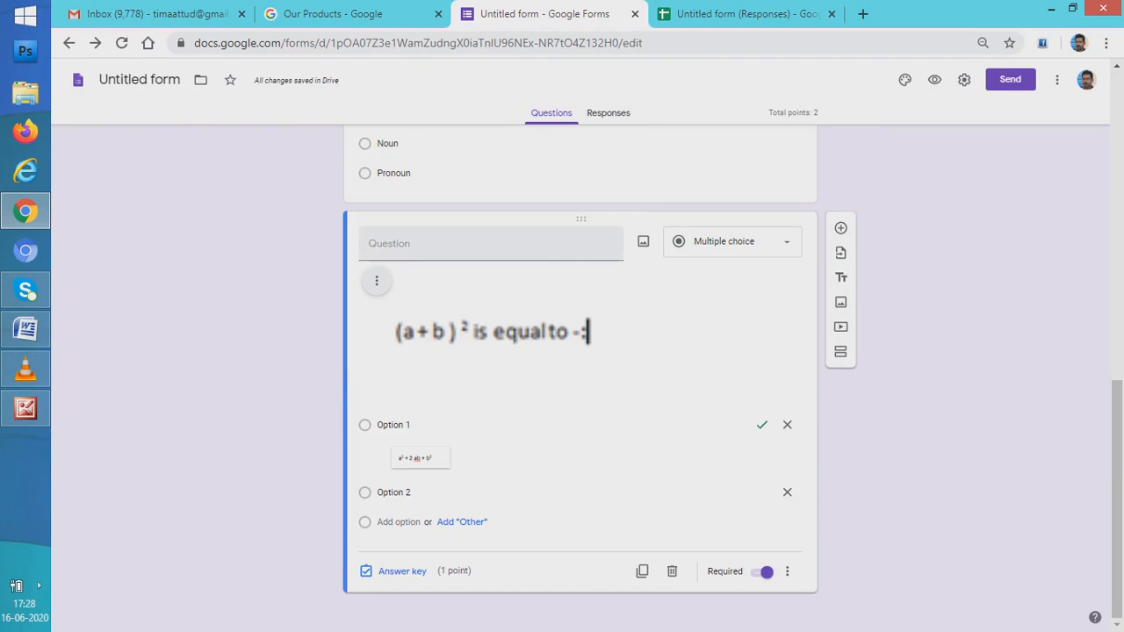
click(491, 244)
text(a)
key(BackSpace)
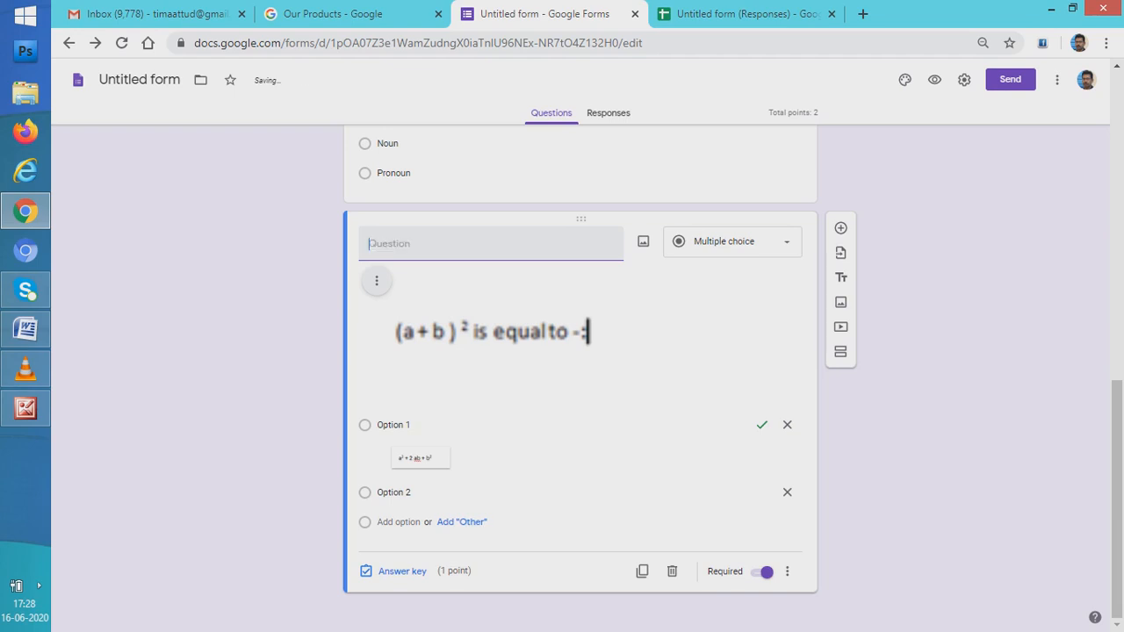
text(aNSWER)
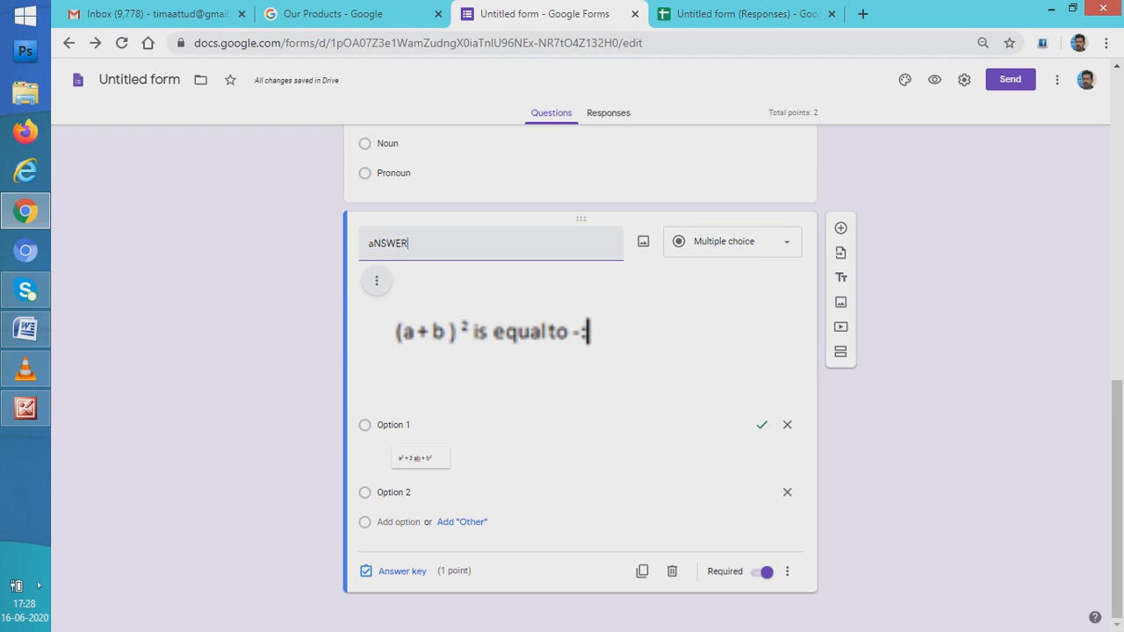
key(BackSpace)
key(BackSpace)
key(BackSpace)
key(BackSpace)
key(BackSpace)
key(BackSpace)
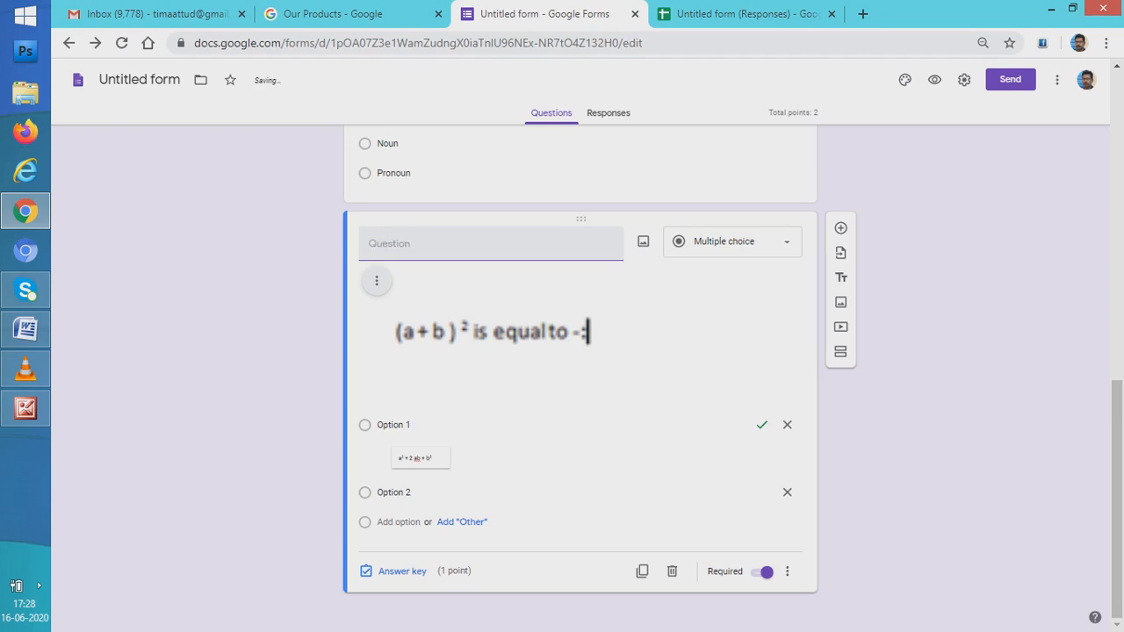
text(Answer the following question)
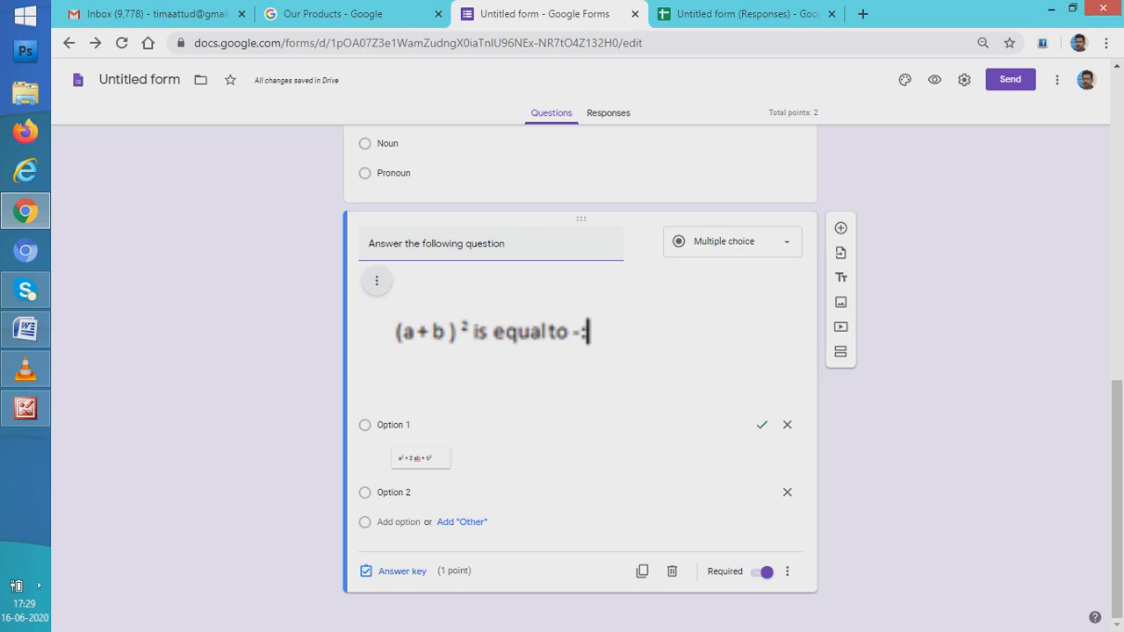
Keep the first label as 'Option 1', rename Option 2 to 'abc', and open the responses spreadsheet.
click(395, 425)
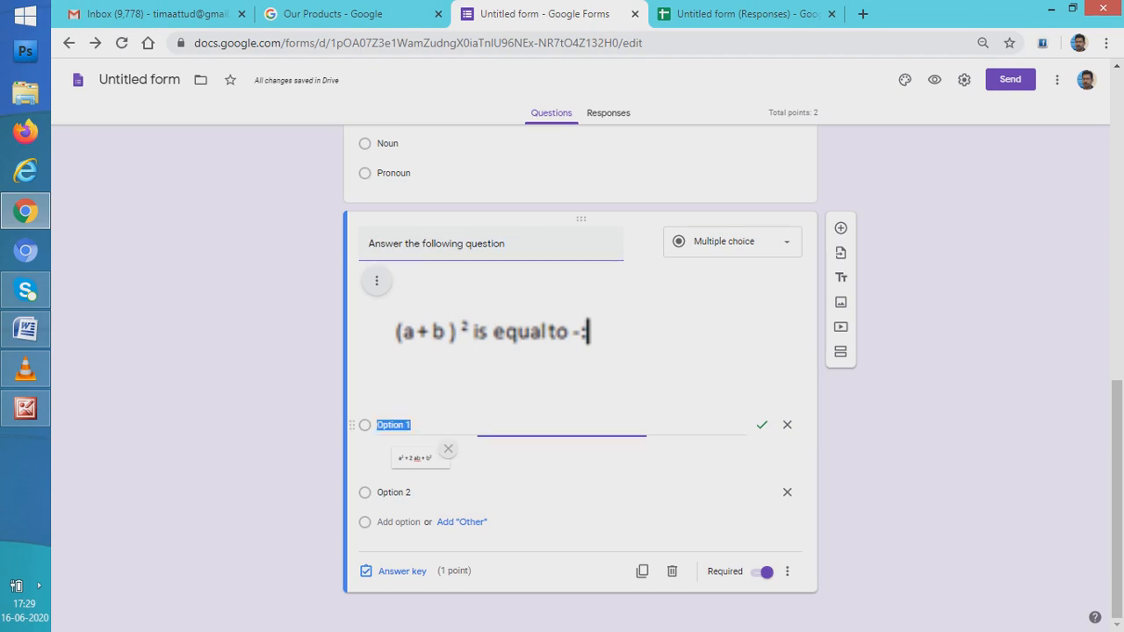
text(3)
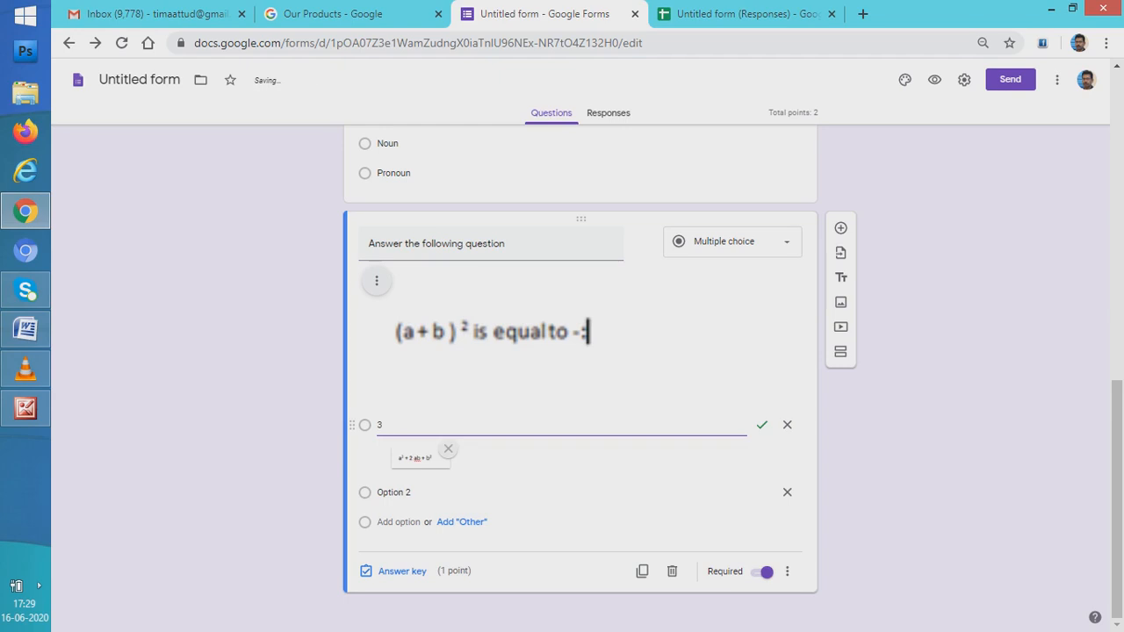
click(395, 493)
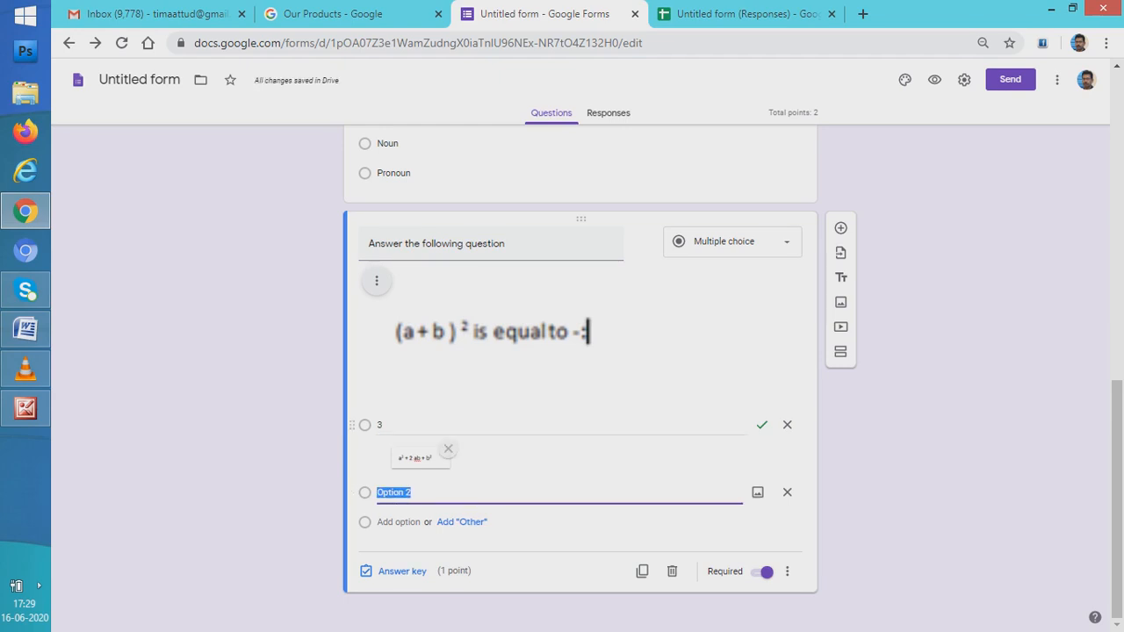
click(395, 425)
text(Option 1)
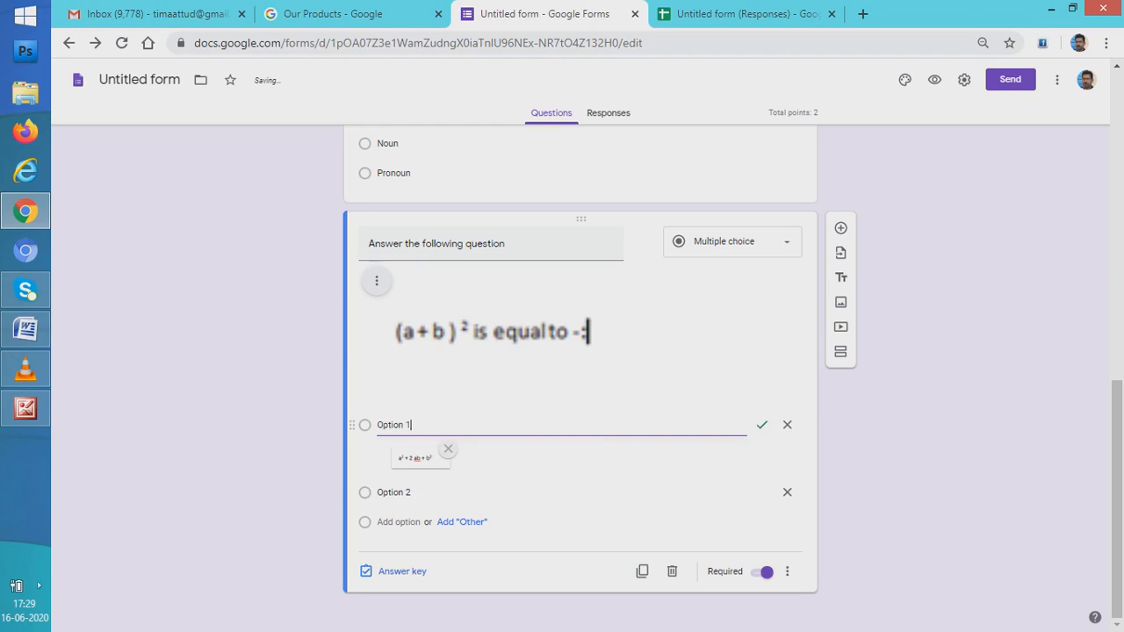
click(393, 493)
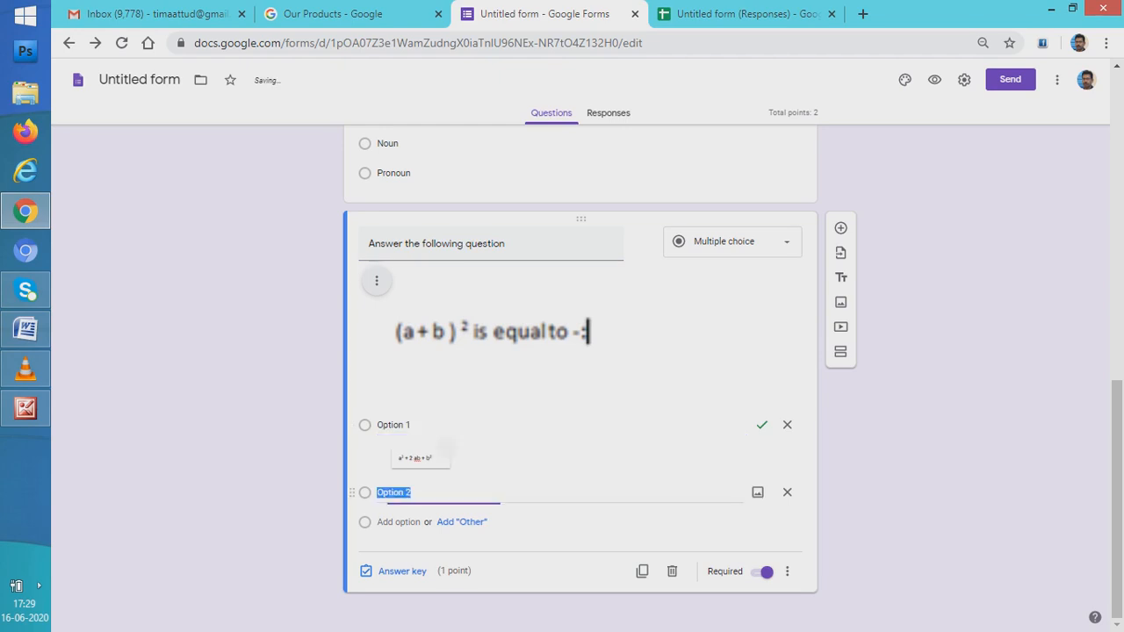
text(abc)
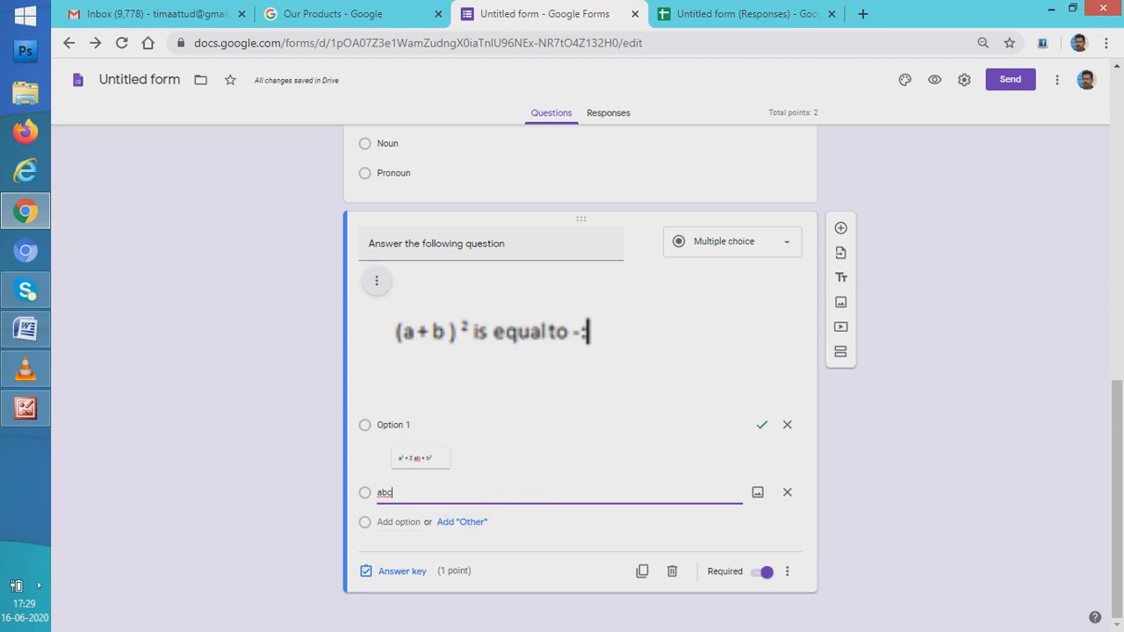
click(399, 523)
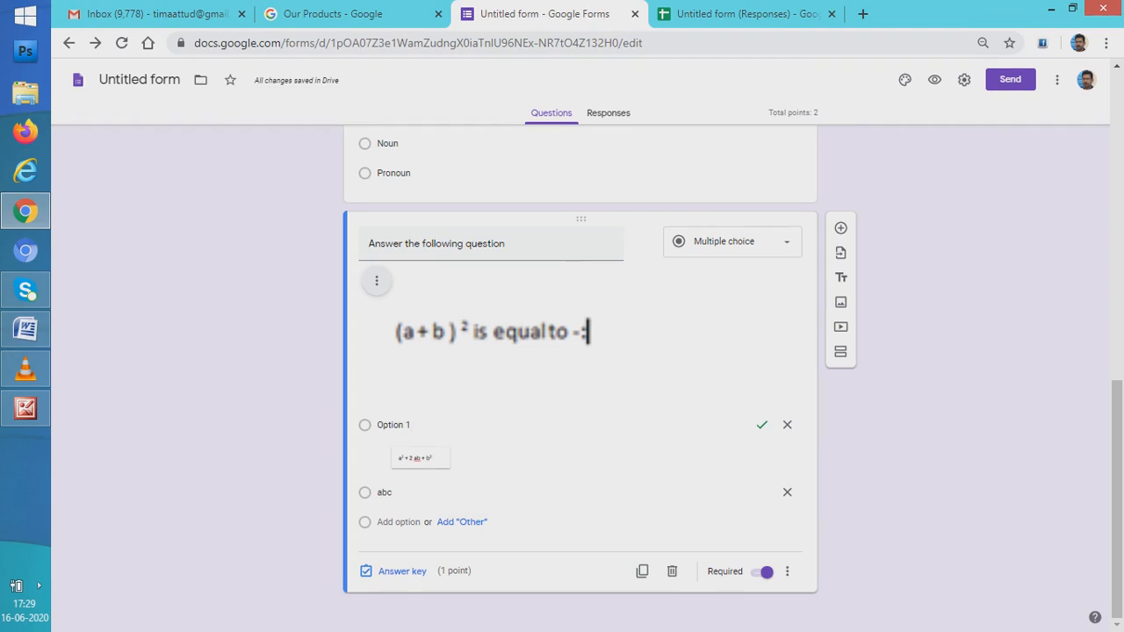
click(608, 113)
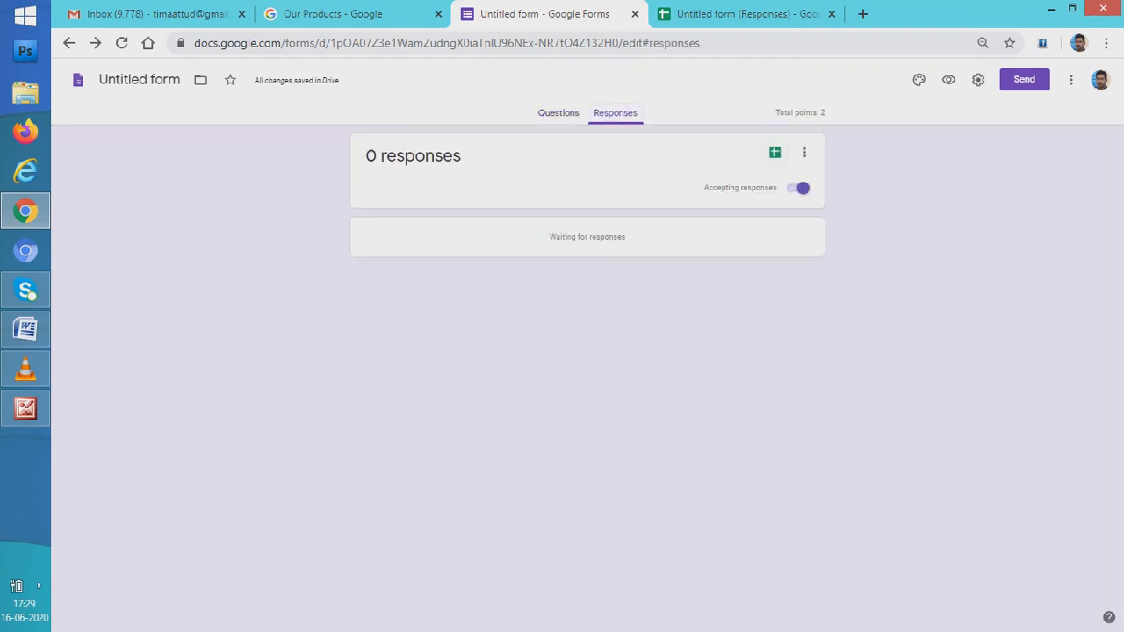
click(775, 153)
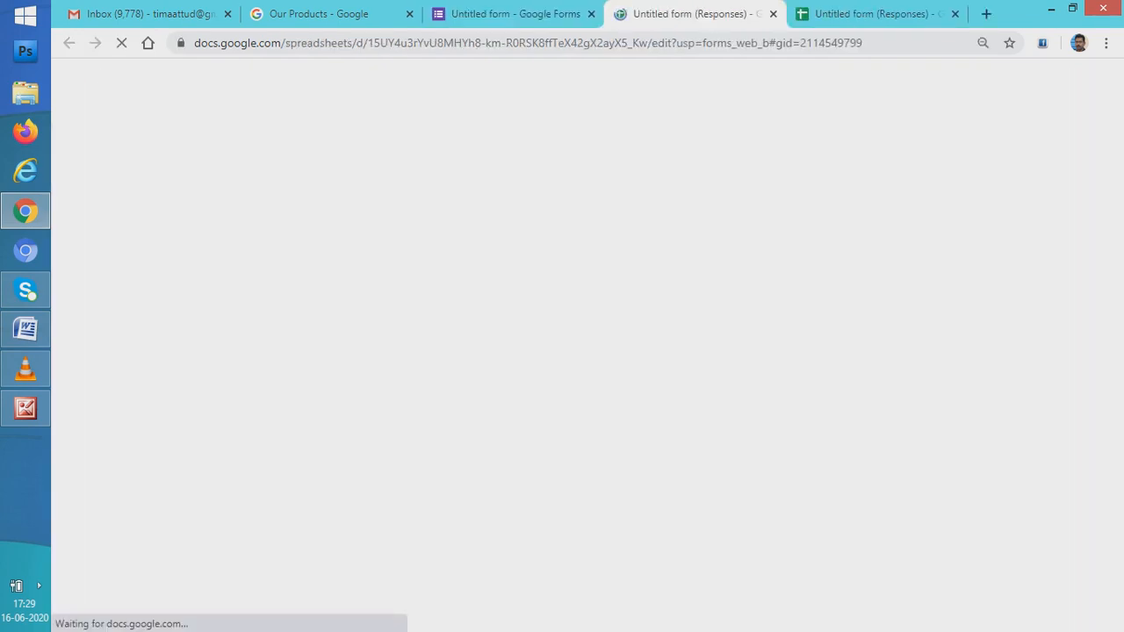
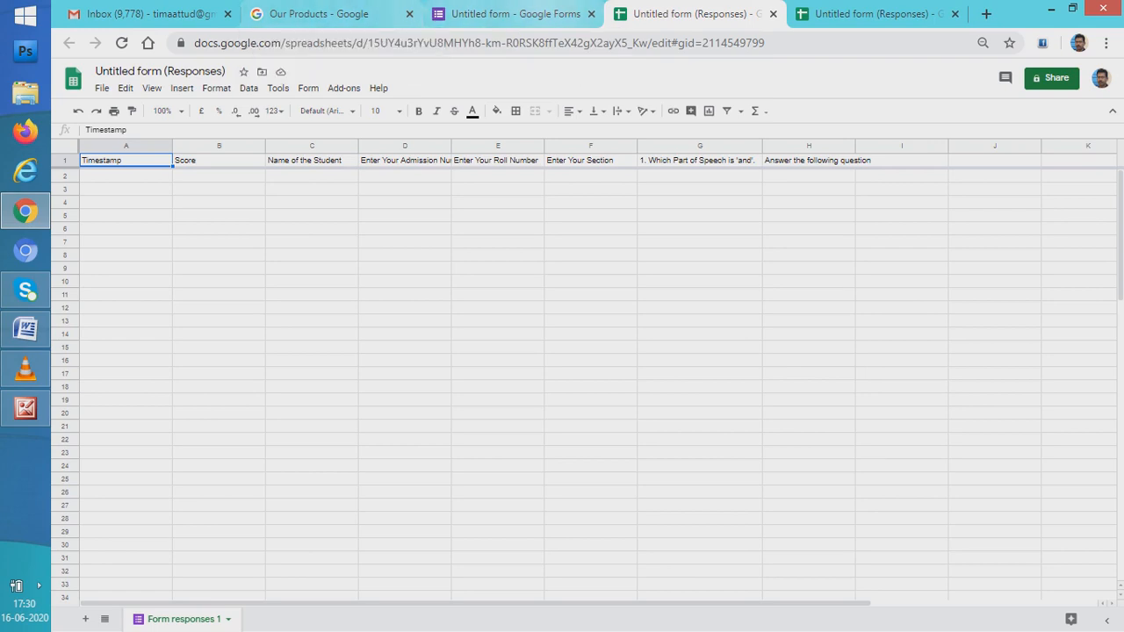
From the form's Responses page, open the linked 'Untitled form (Responses)' spreadsheet in Sheets.
click(509, 13)
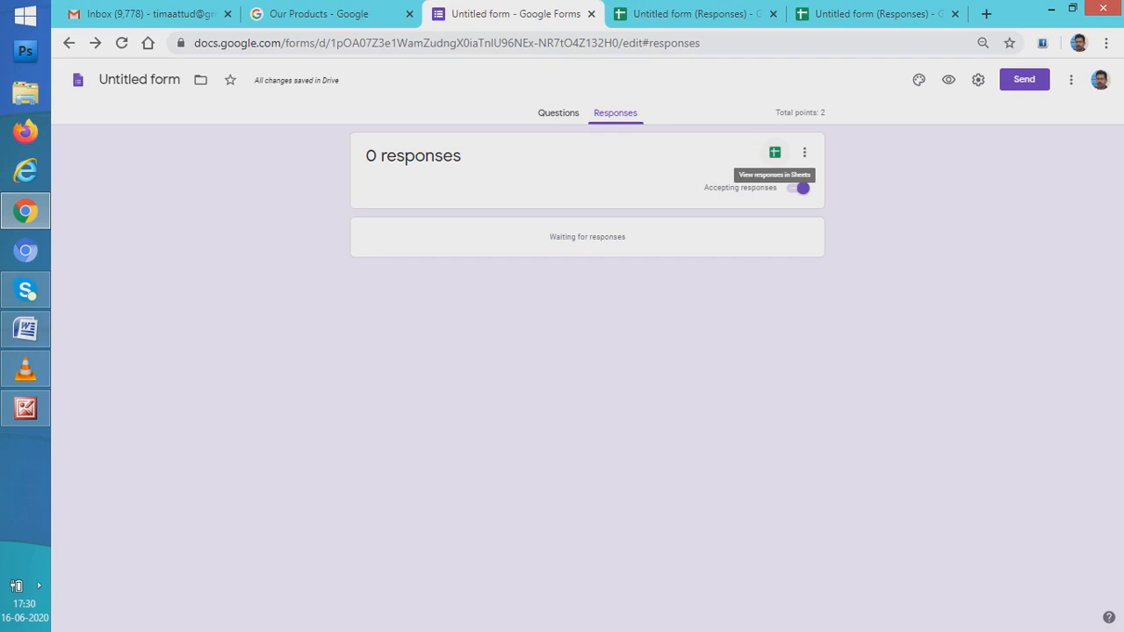
click(774, 152)
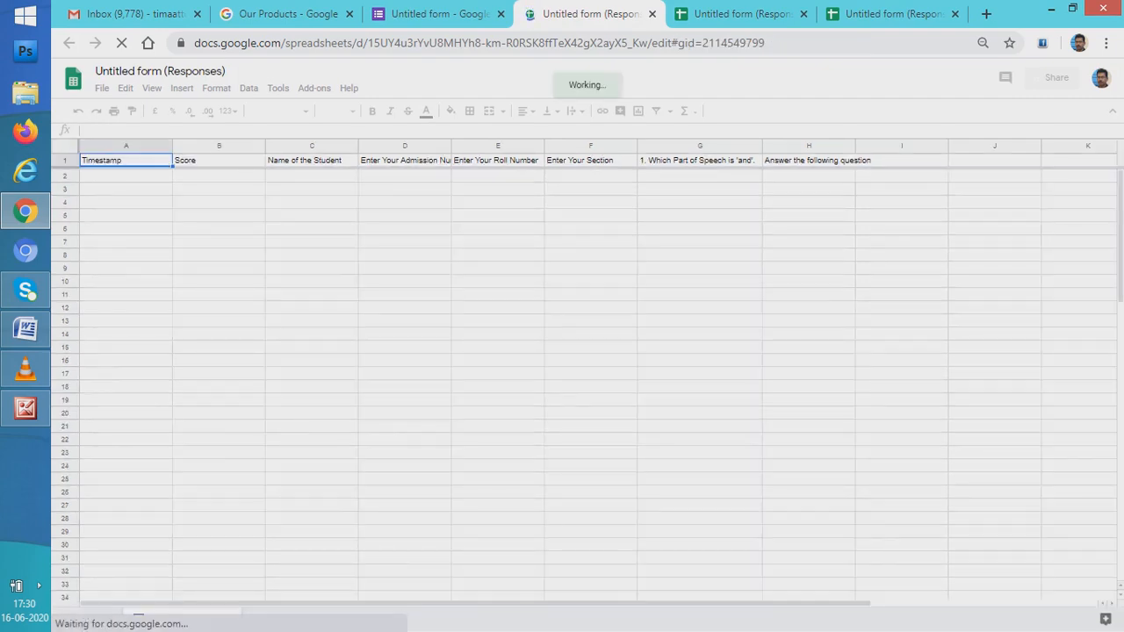
Download the responses sheet as 'Untitled form (Responses) (2).xlsx' in Microsoft Excel format.
click(102, 88)
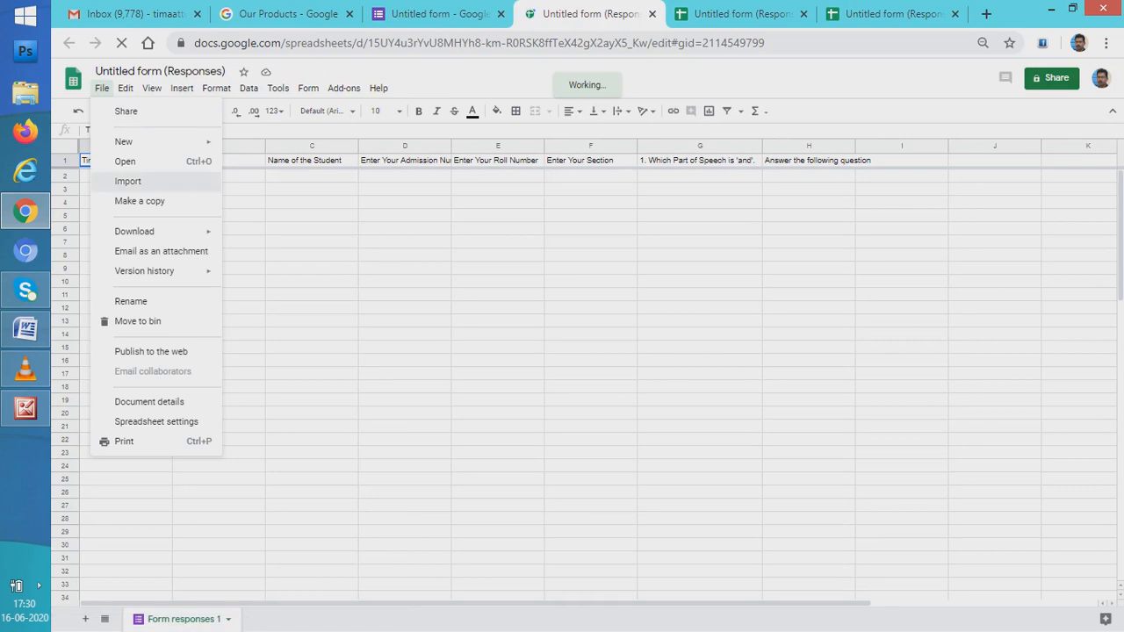
mouse_move(141, 231)
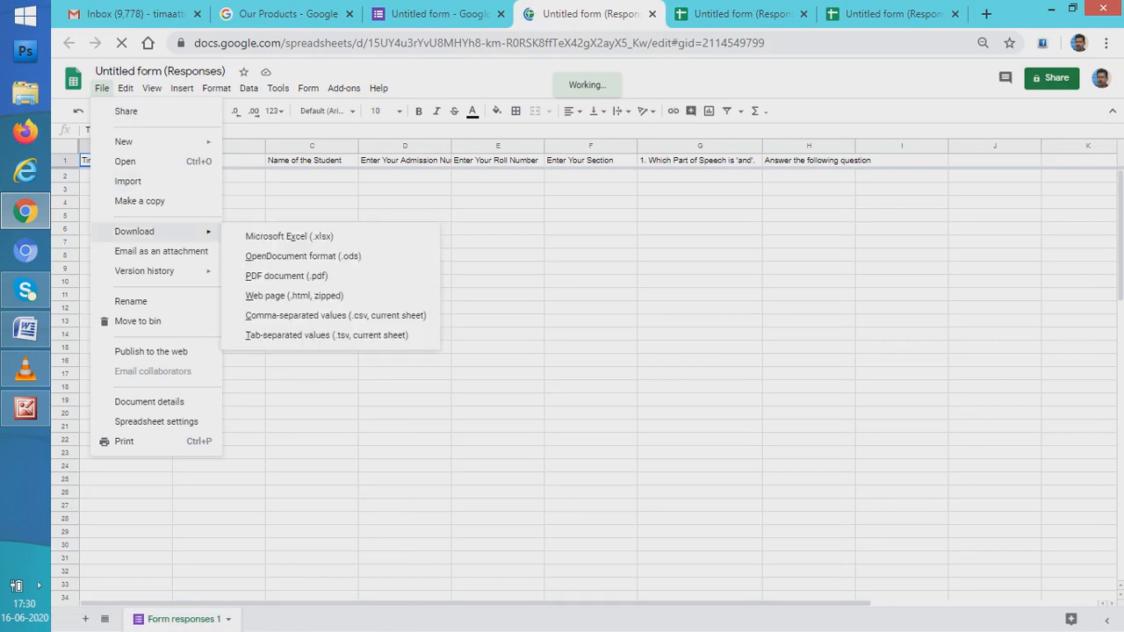
click(290, 236)
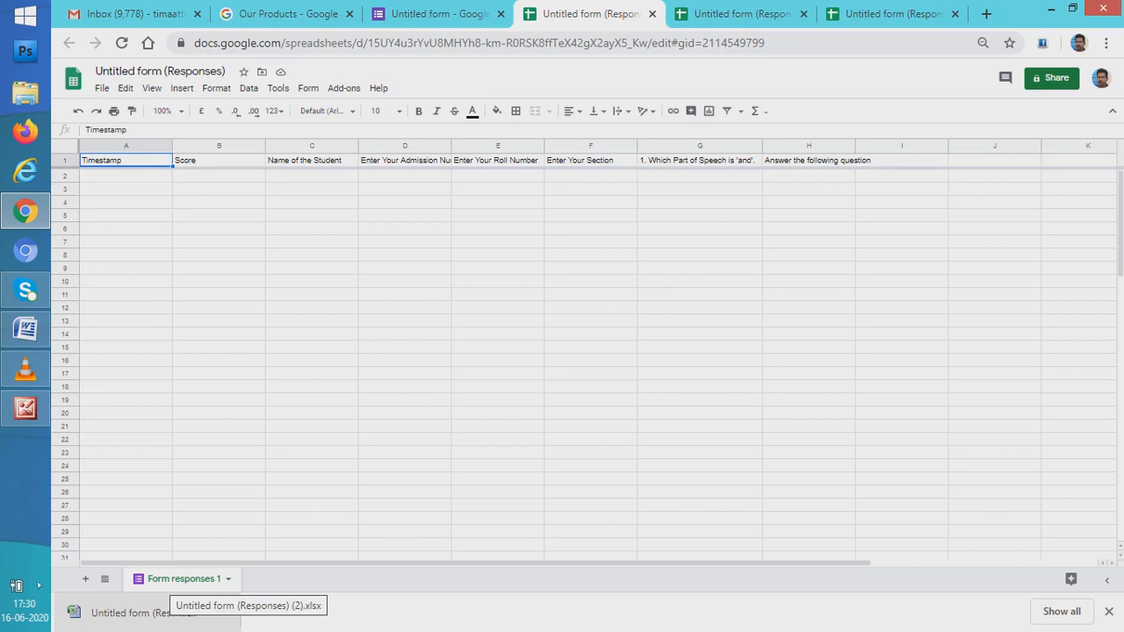
click(198, 612)
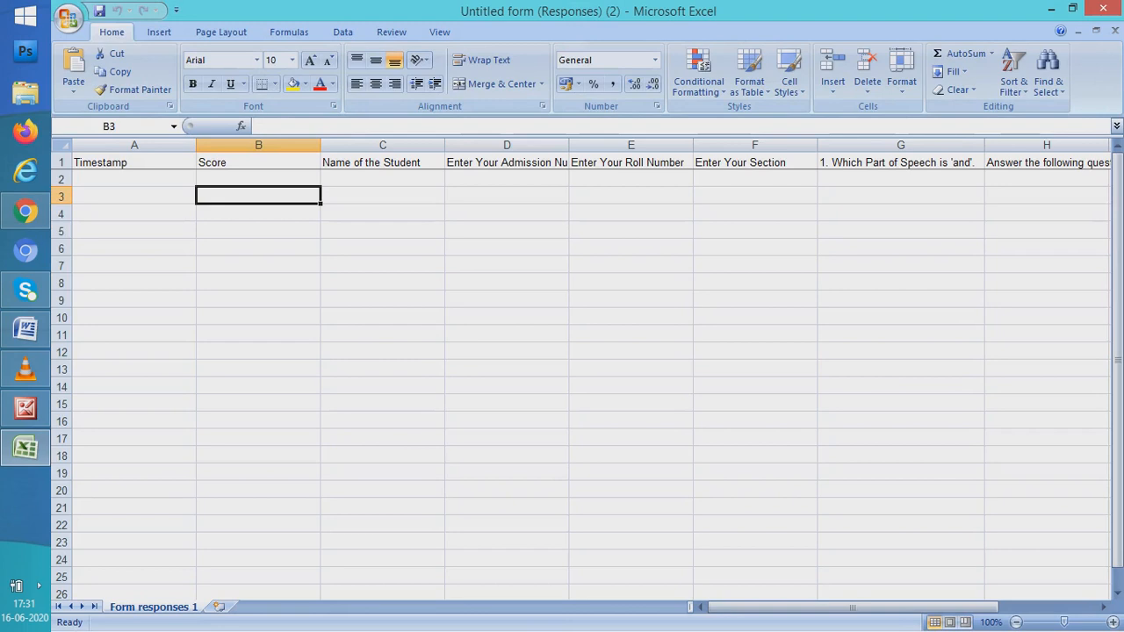
click(1103, 8)
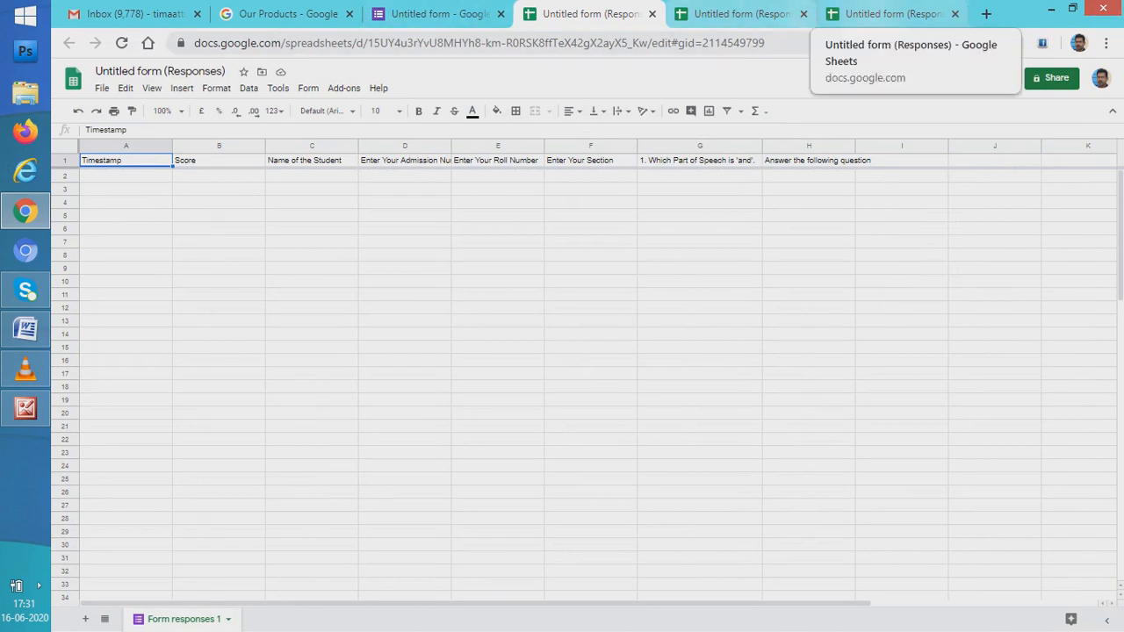
Close the three Untitled form (Responses) spreadsheet tabs, returning to the form's Responses page.
click(954, 14)
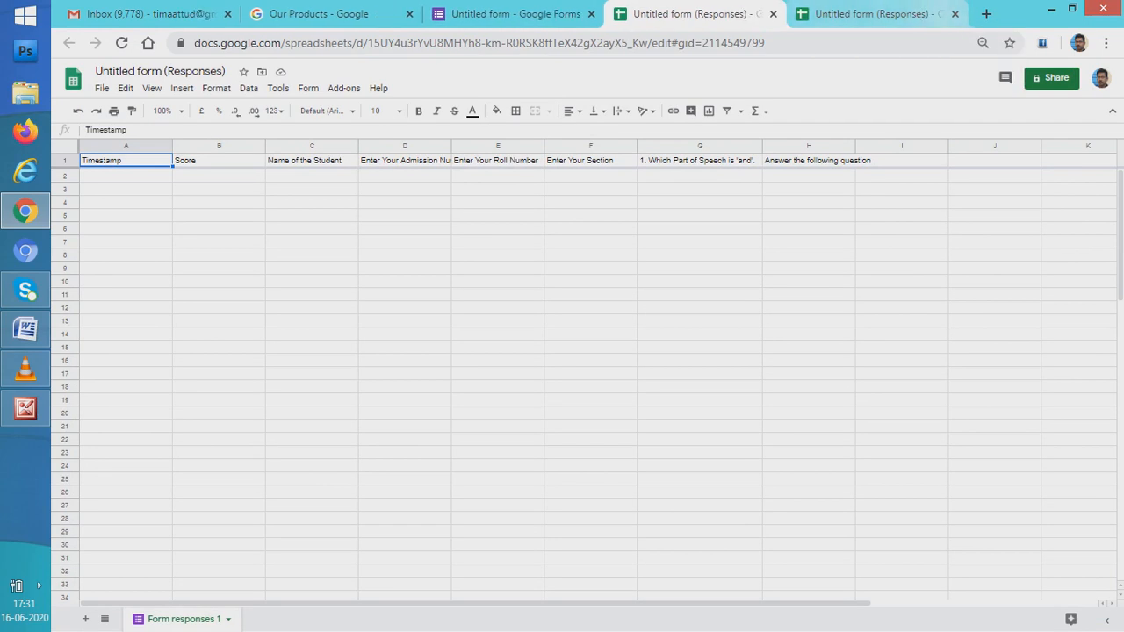
click(954, 13)
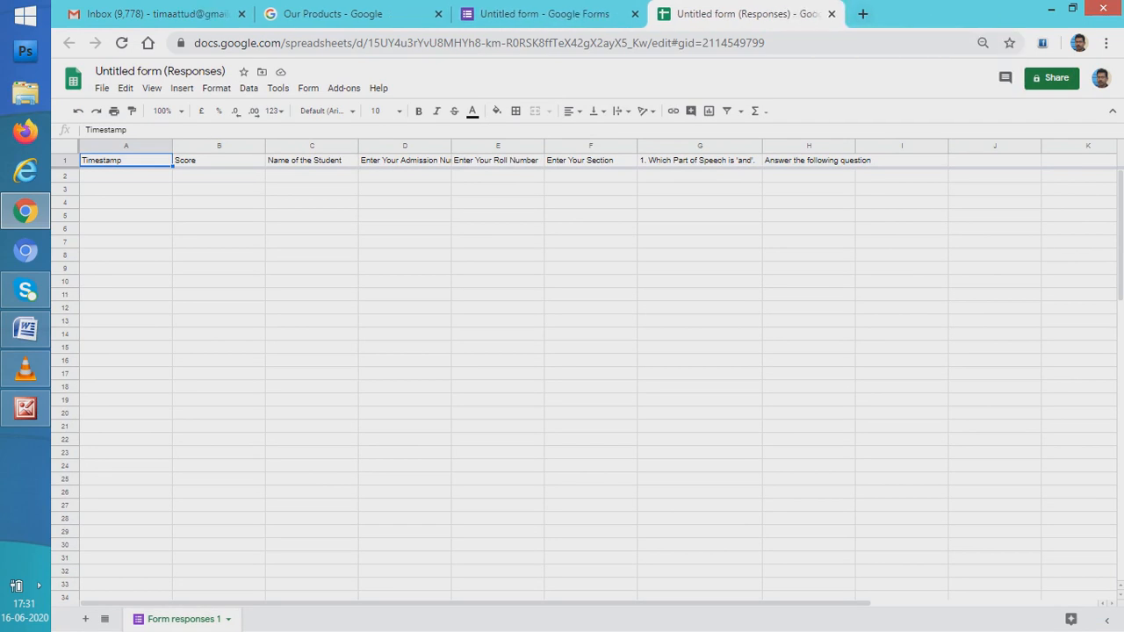
click(831, 13)
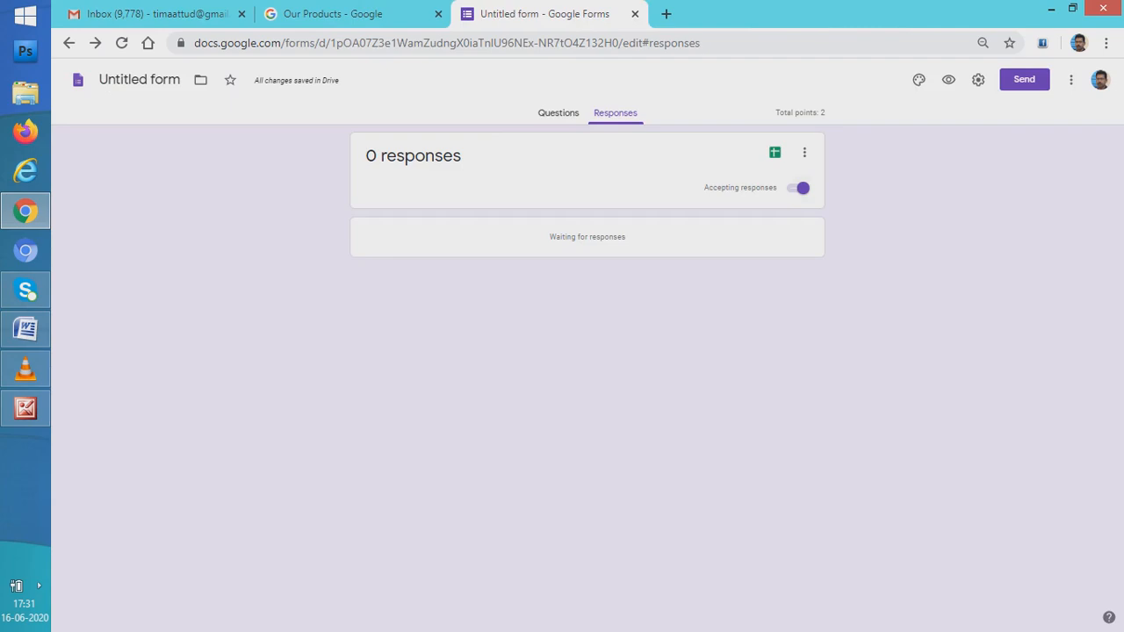
Set the respondent message to 'Please Submit the Answers Once' and keep accepting responses on.
click(802, 188)
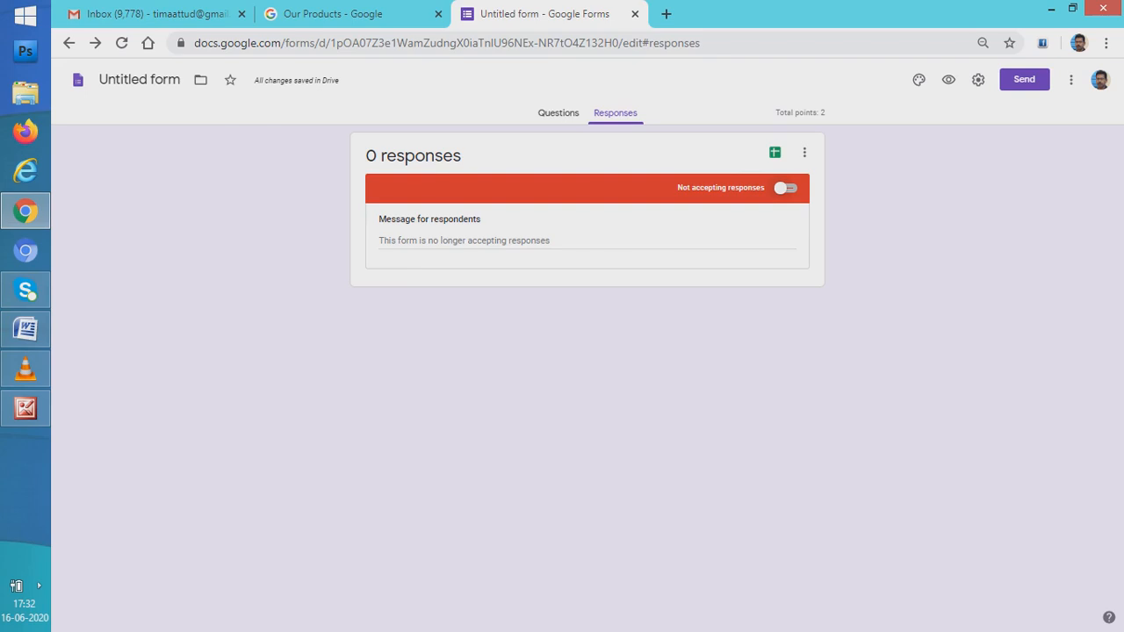
click(787, 188)
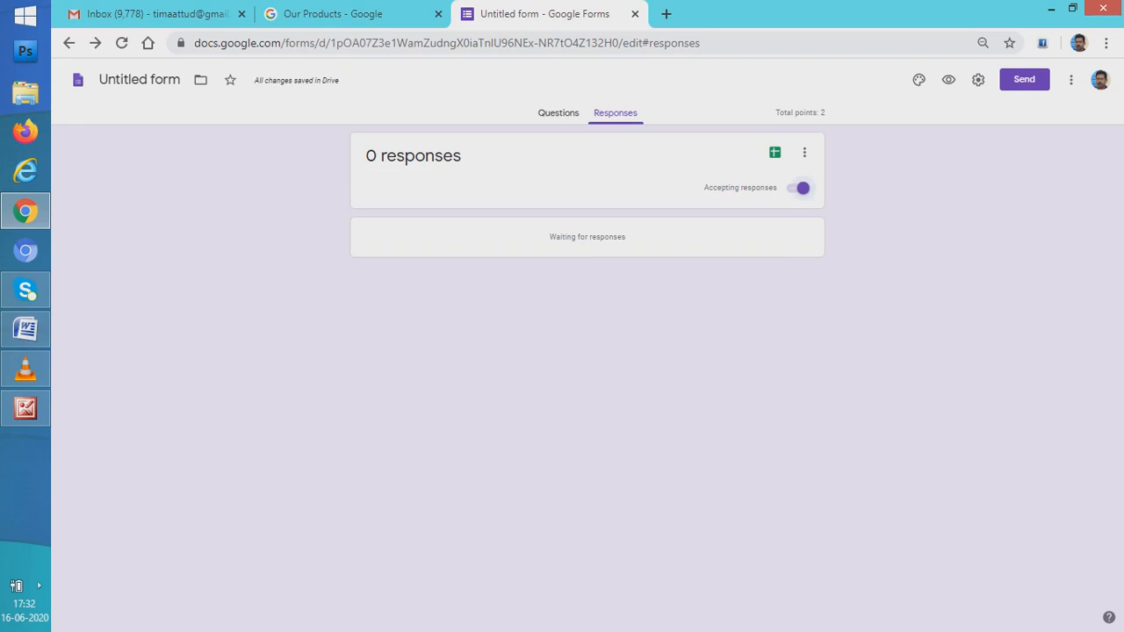
click(798, 188)
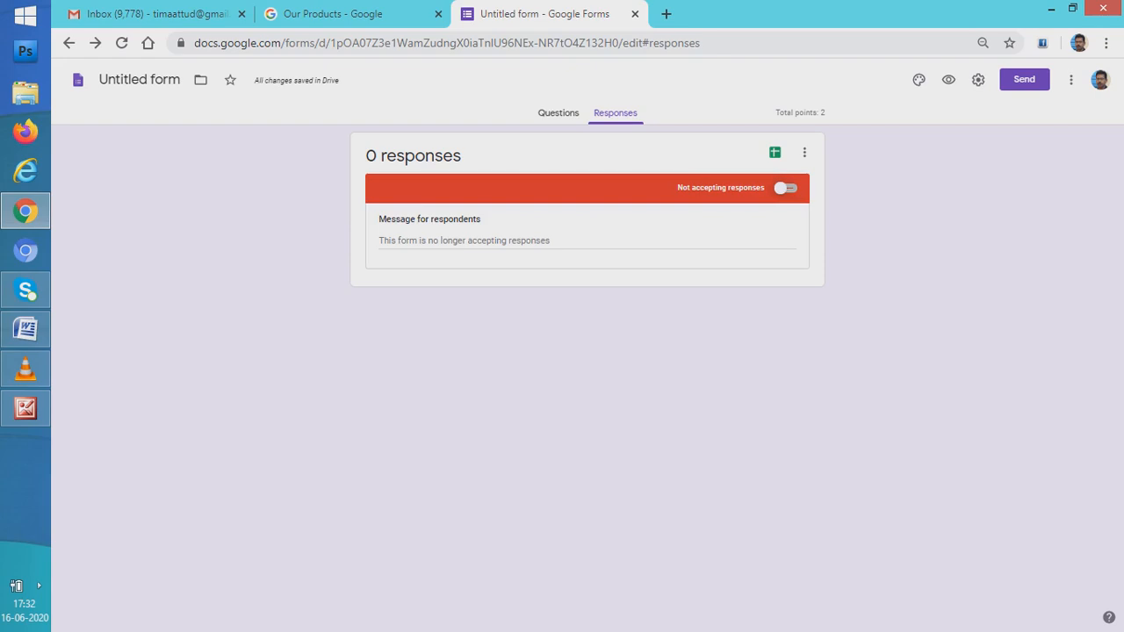
click(561, 241)
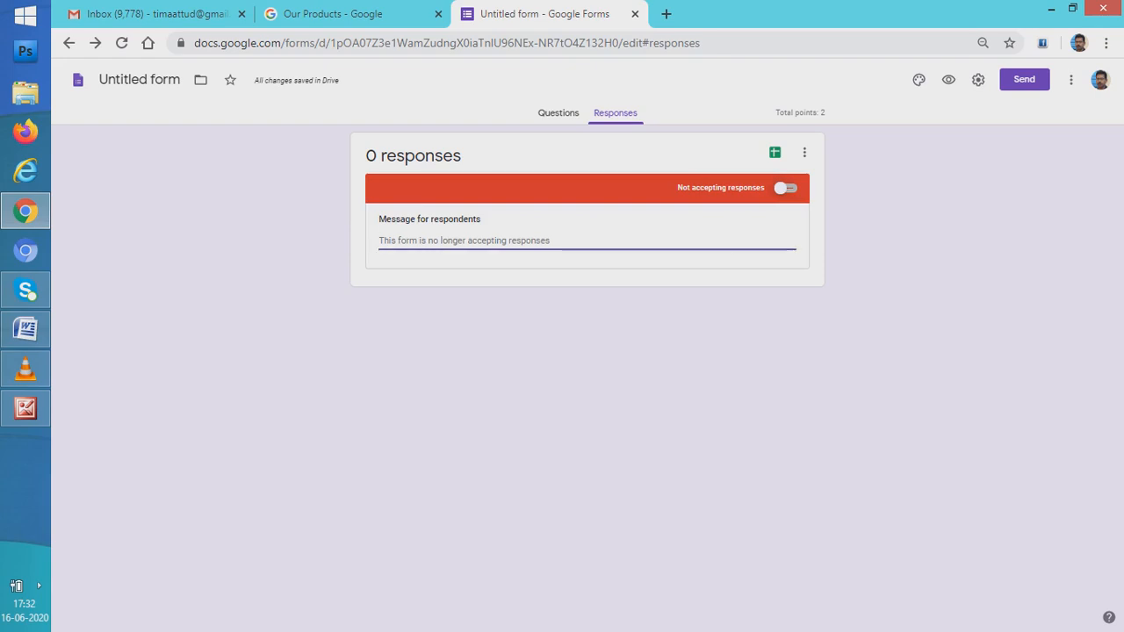
text(P)
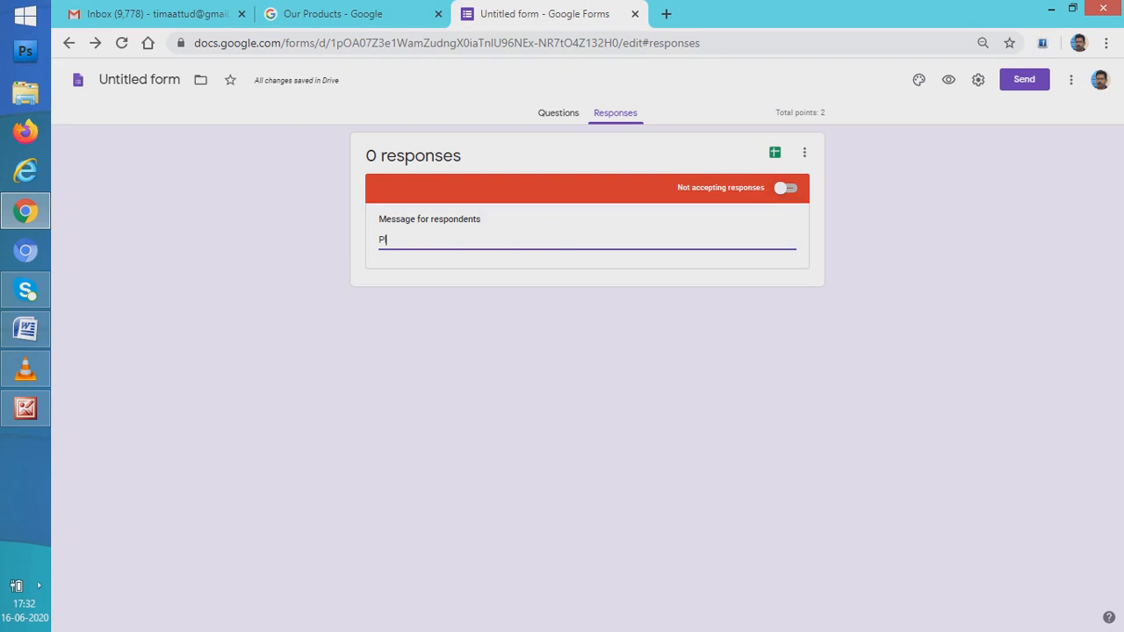
text(lease Submit the Answer)
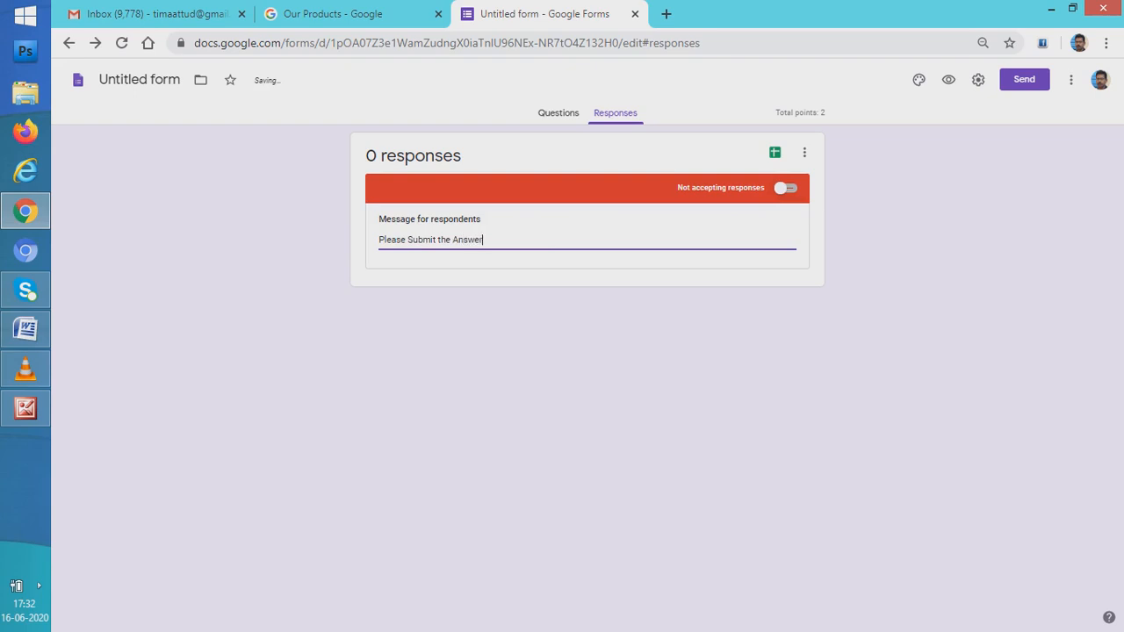
text(s Once)
click(786, 188)
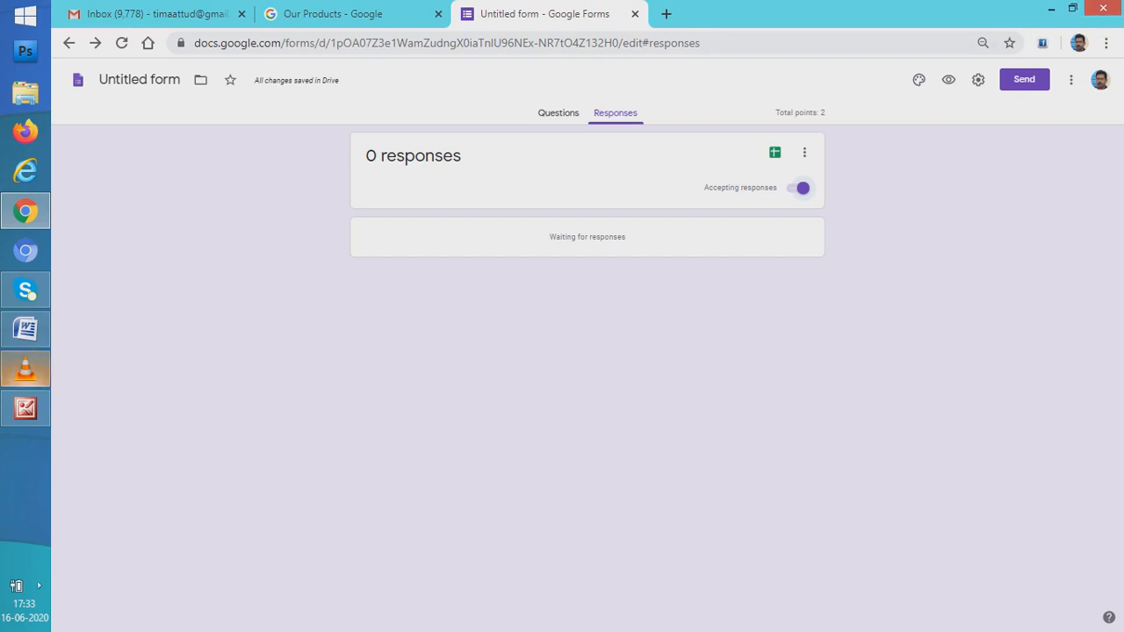
mouse_move(1123, 0)
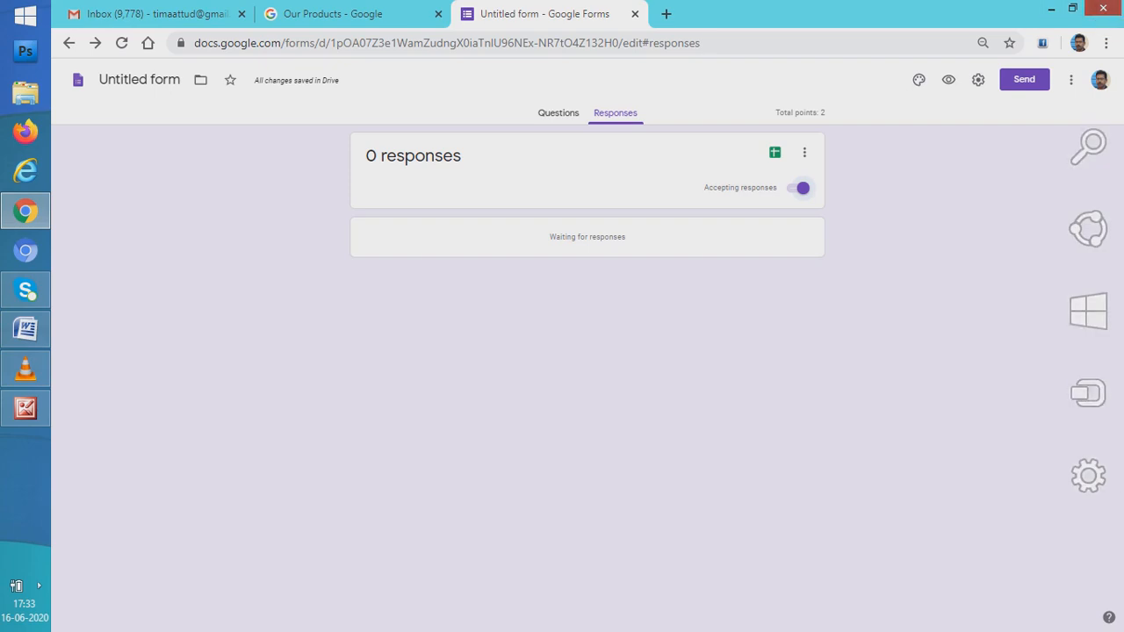
Close Chrome, bring VLC media player forward and open its Media menu.
click(1104, 9)
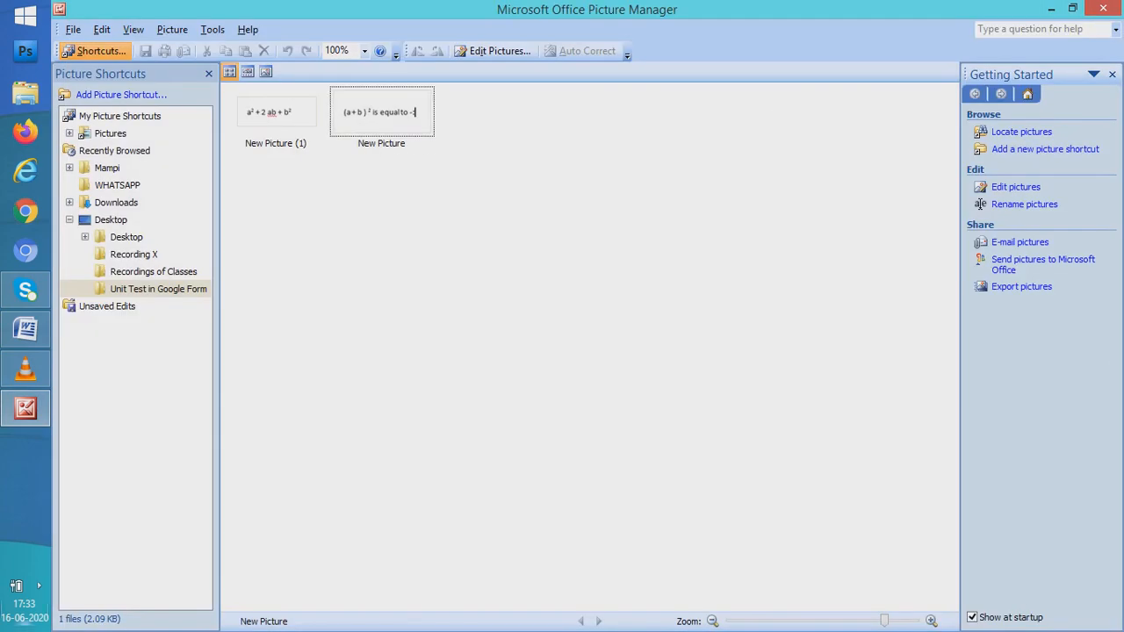
click(25, 369)
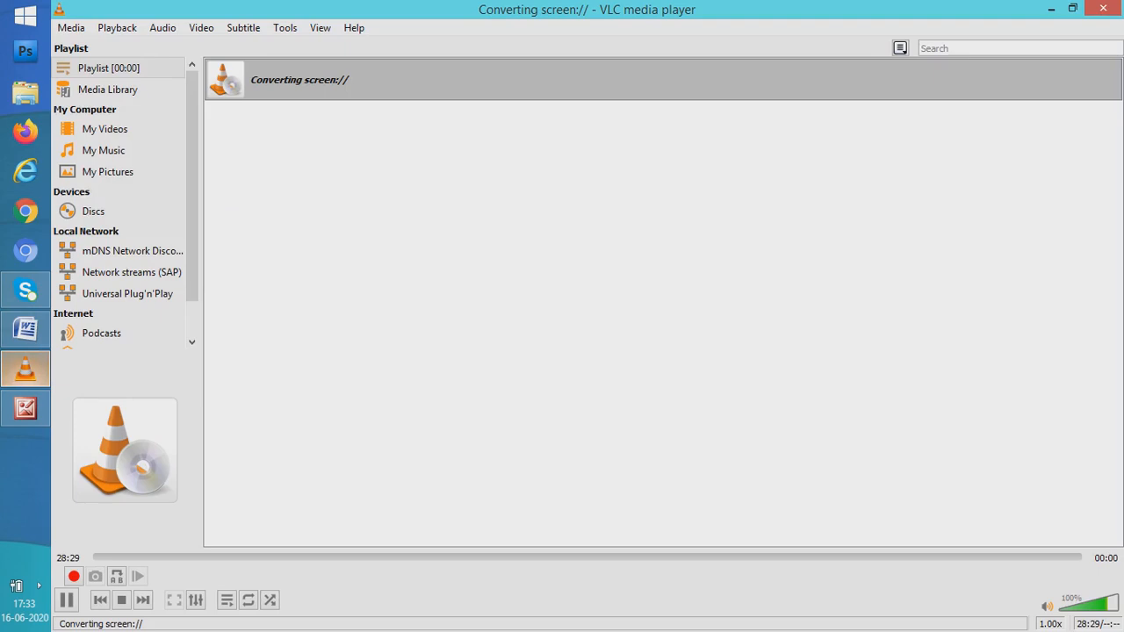
click(70, 27)
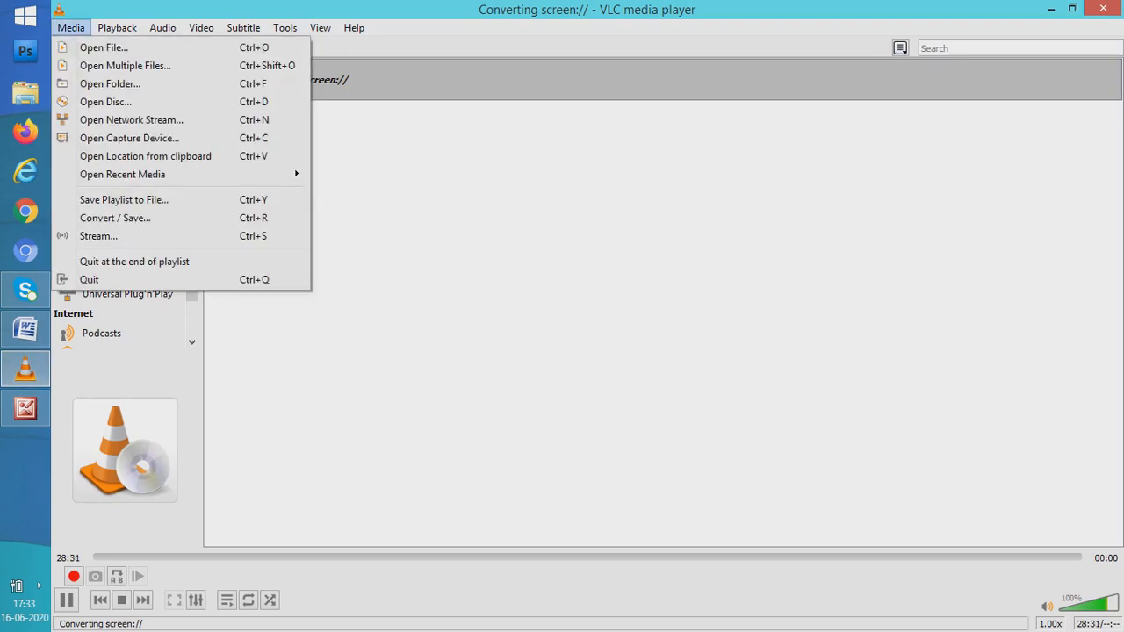